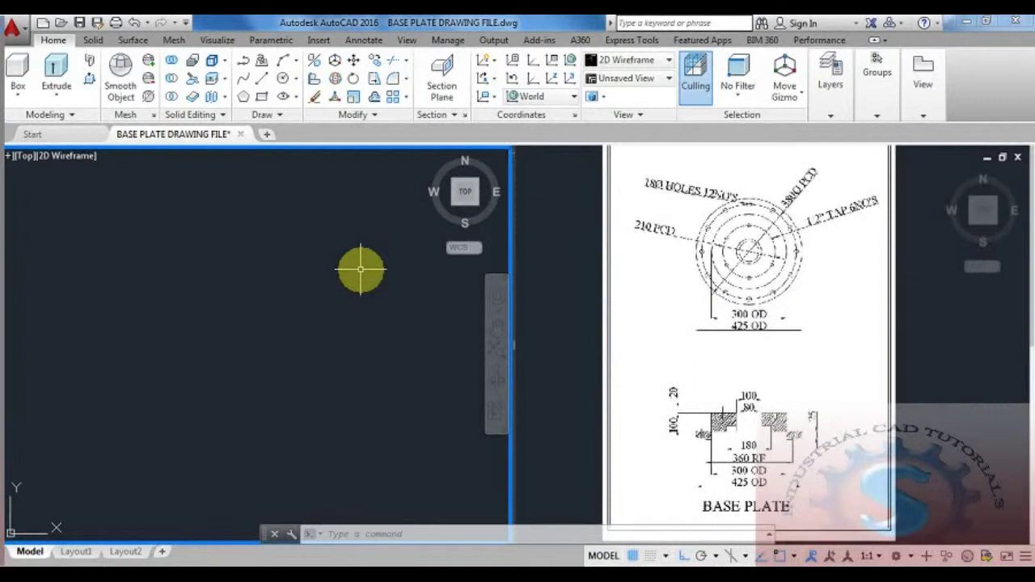
- Examine the base plate's plan and section views in the reference viewport, then make the empty viewport active
left_click(670, 272)
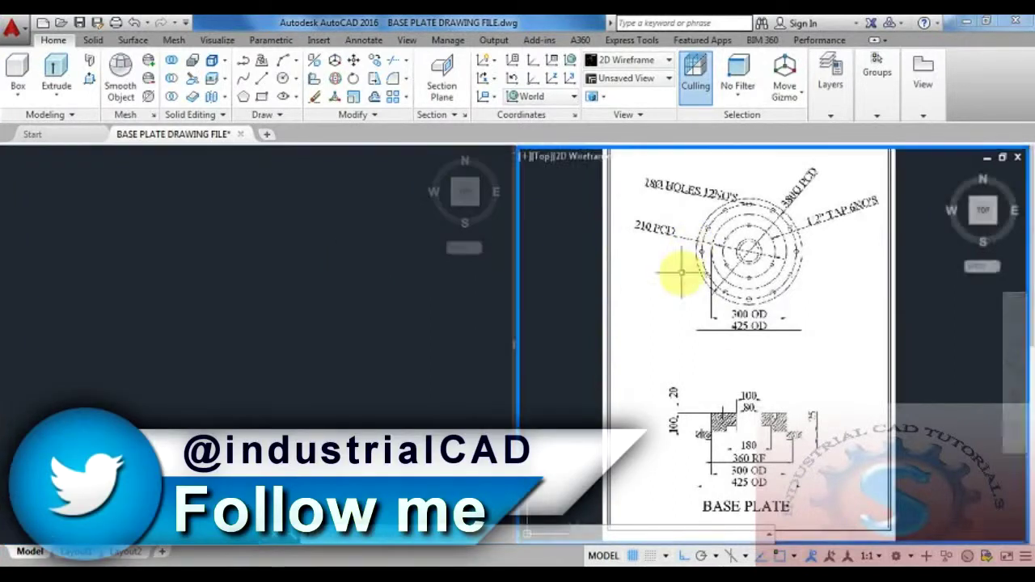
scroll(750, 335, "up", 5)
scroll(769, 358, "down", 2)
mouse_move(769, 358)
middle_mouse_down()
mouse_move(770, 315)
mouse_move(772, 354)
middle_mouse_up()
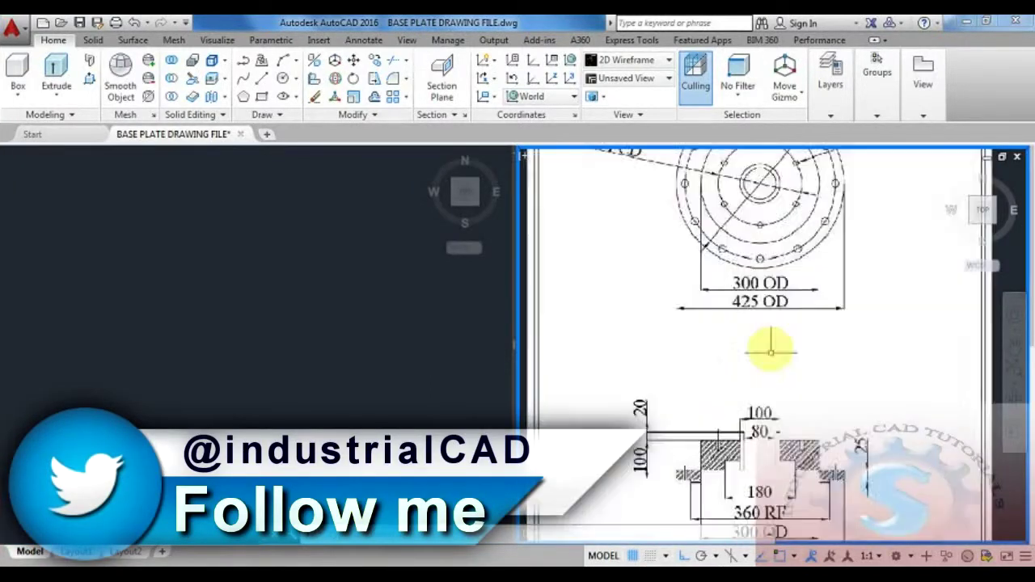
mouse_move(770, 458)
middle_mouse_down()
mouse_move(744, 356)
mouse_move(742, 275)
mouse_move(764, 388)
middle_mouse_up()
scroll(754, 300, "down", 4)
scroll(755, 293, "up", 4)
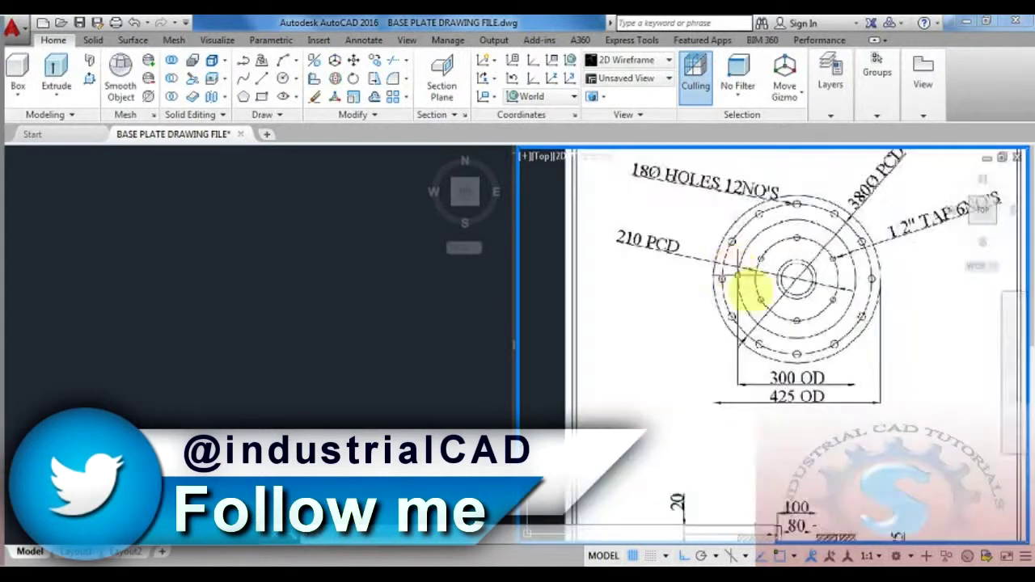
middle_click_drag(779, 318, 777, 362)
left_click(269, 327)
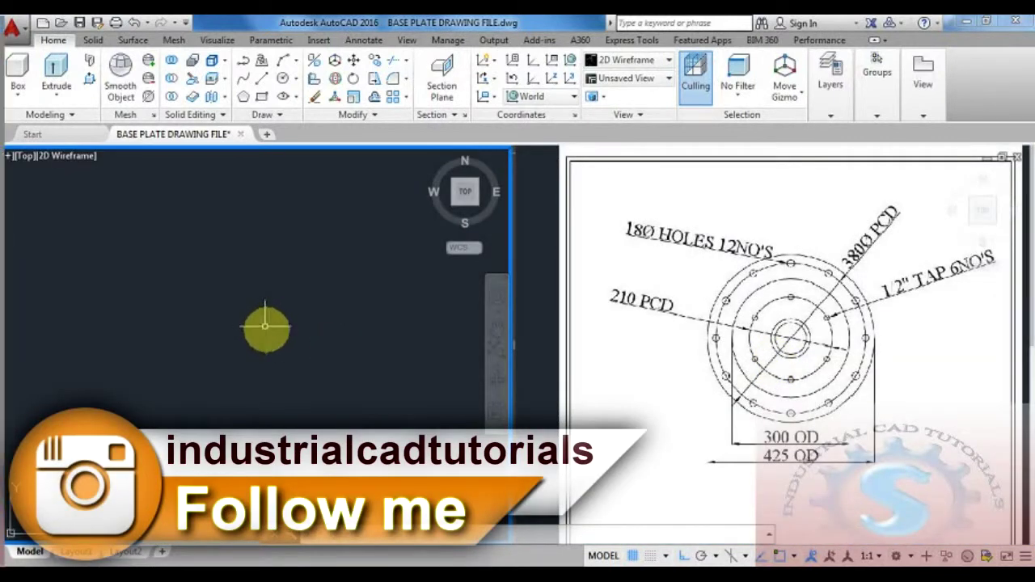
type("l")
key("Return")
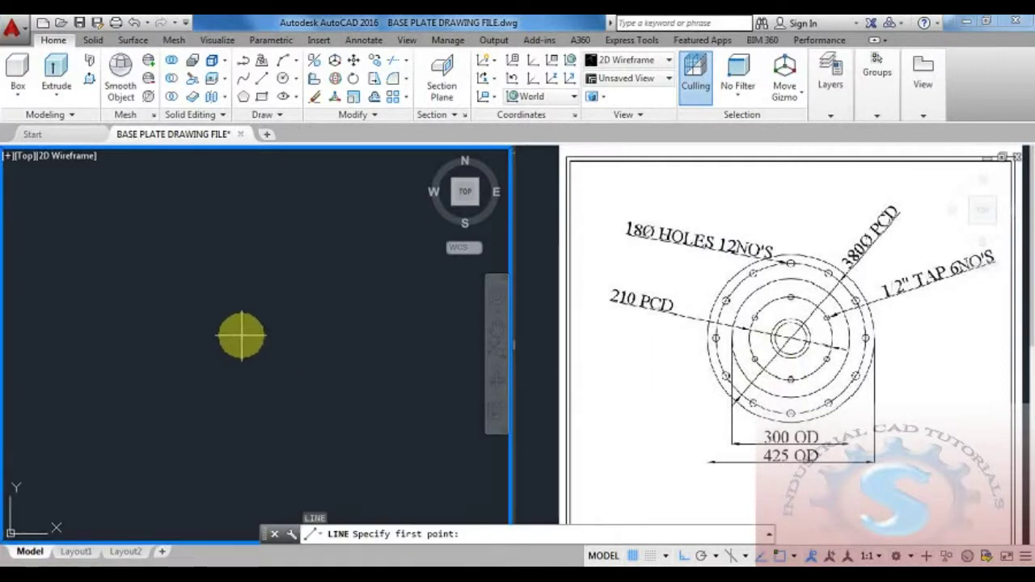
key("Escape")
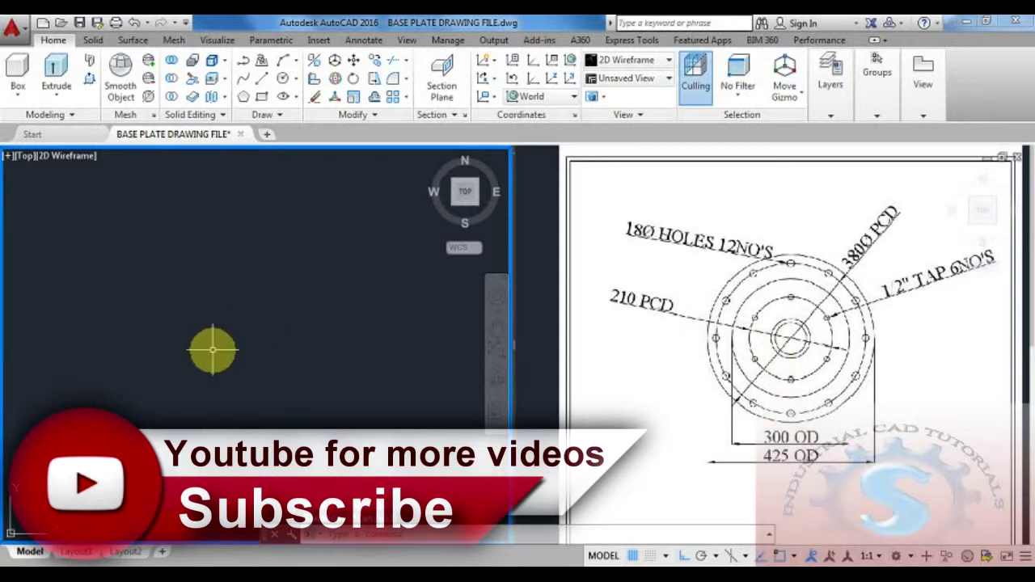
- Draw a trial circle with a radius of about 921 in the empty viewport and delete it
type("c")
key("Return")
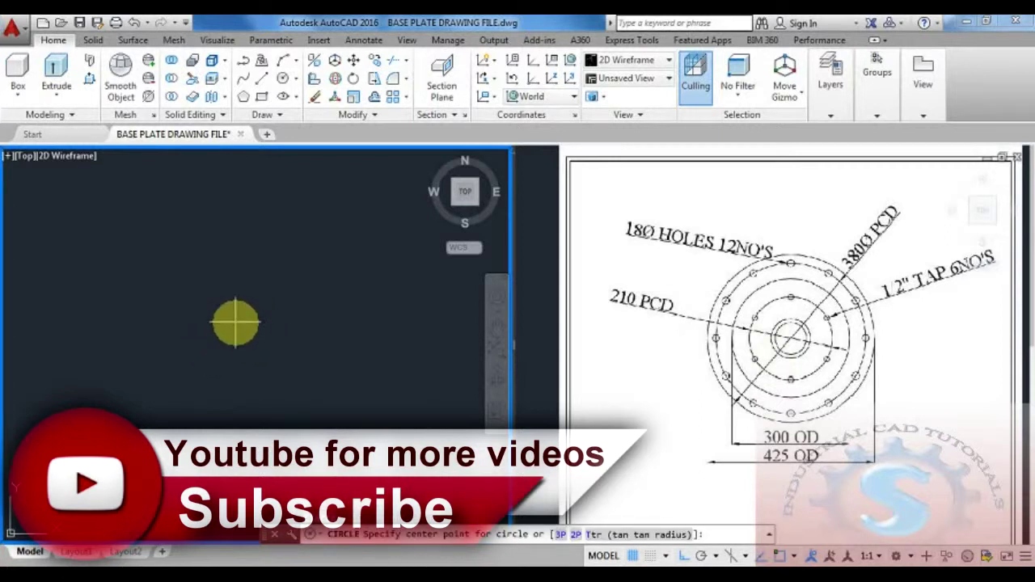
left_click(242, 321)
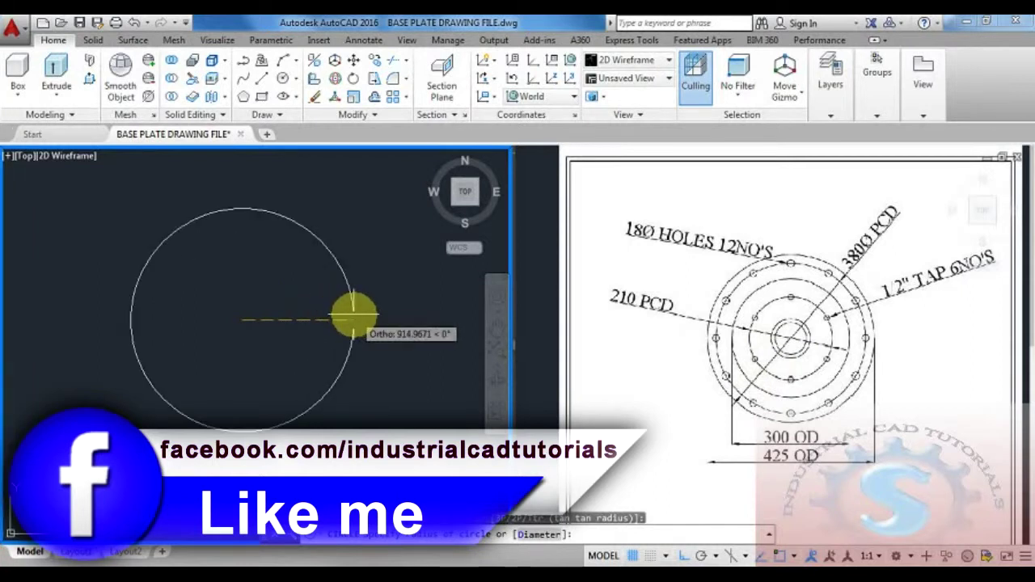
left_click(353, 316)
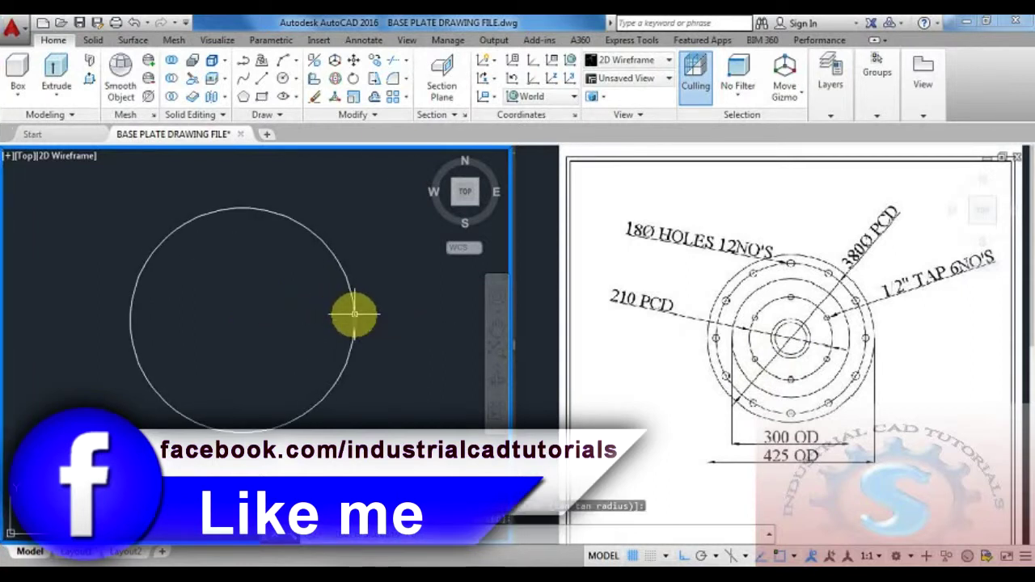
left_click(339, 268)
key("Delete")
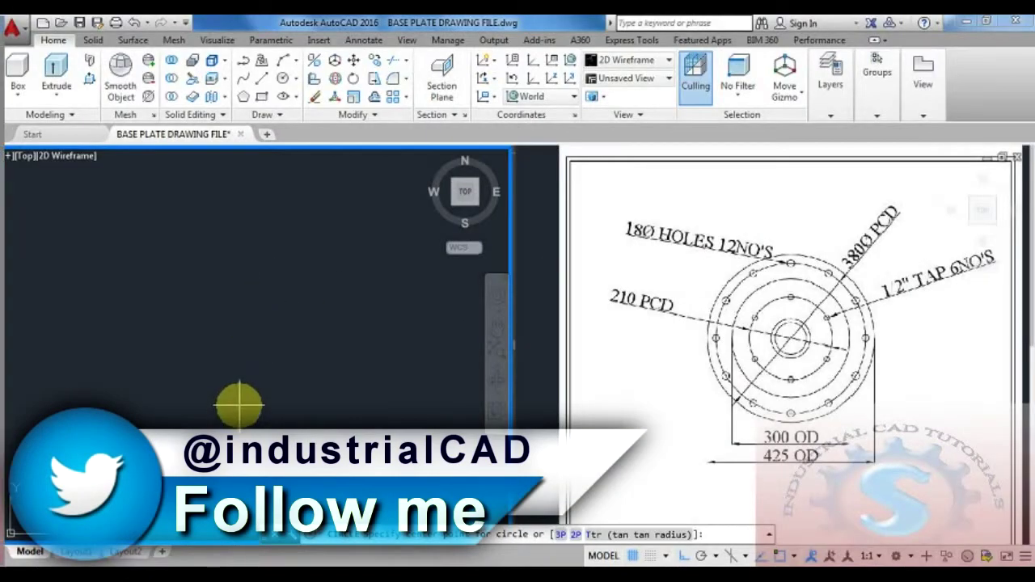
key("Escape")
key("Escape")
- Draw the base plate's outer circle with a diameter of 425 in the empty viewport
type("c")
key("Return")
left_click(234, 317)
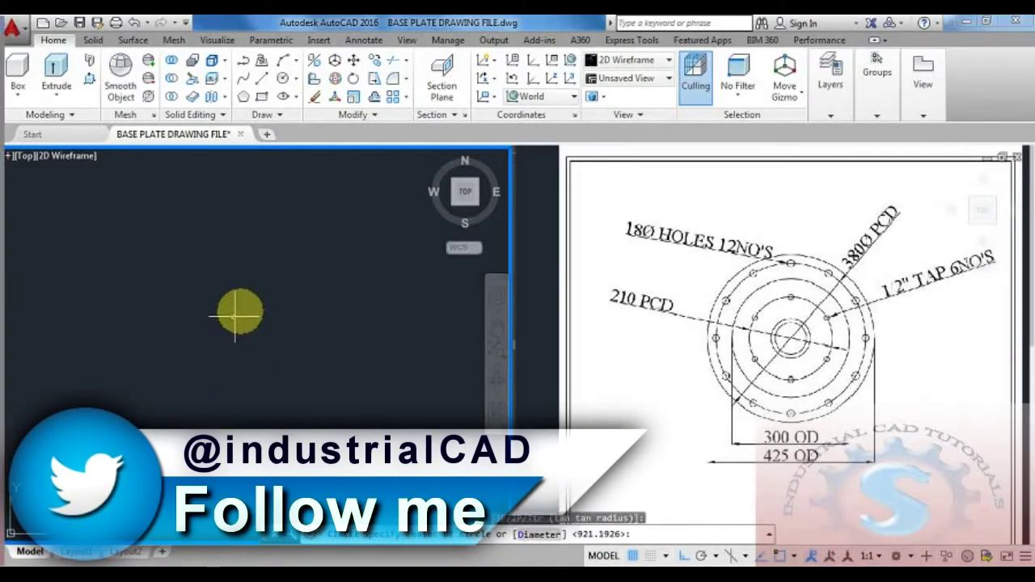
type("d")
key("Return")
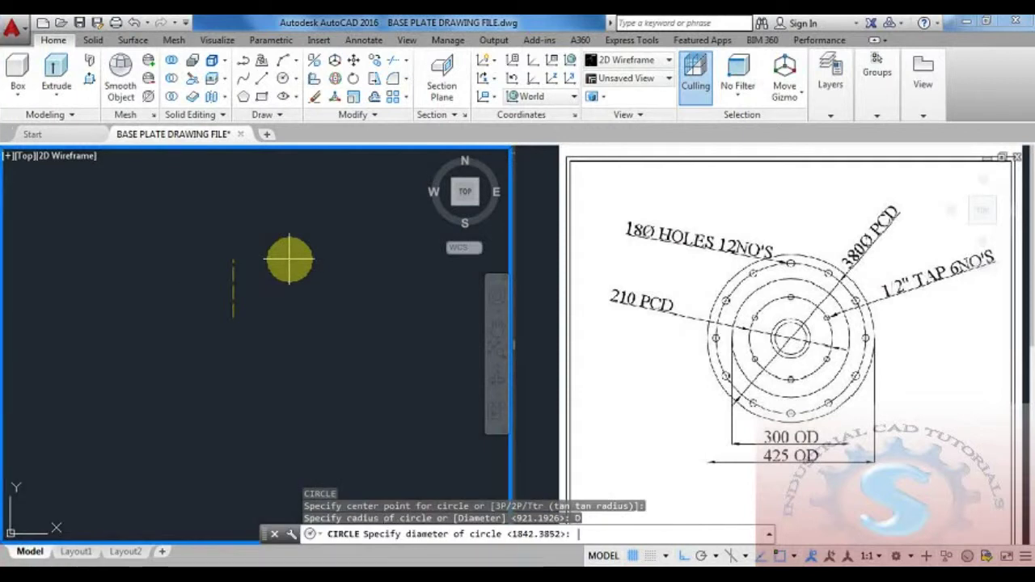
type("425")
key("Return")
scroll(270, 317, "up", 6)
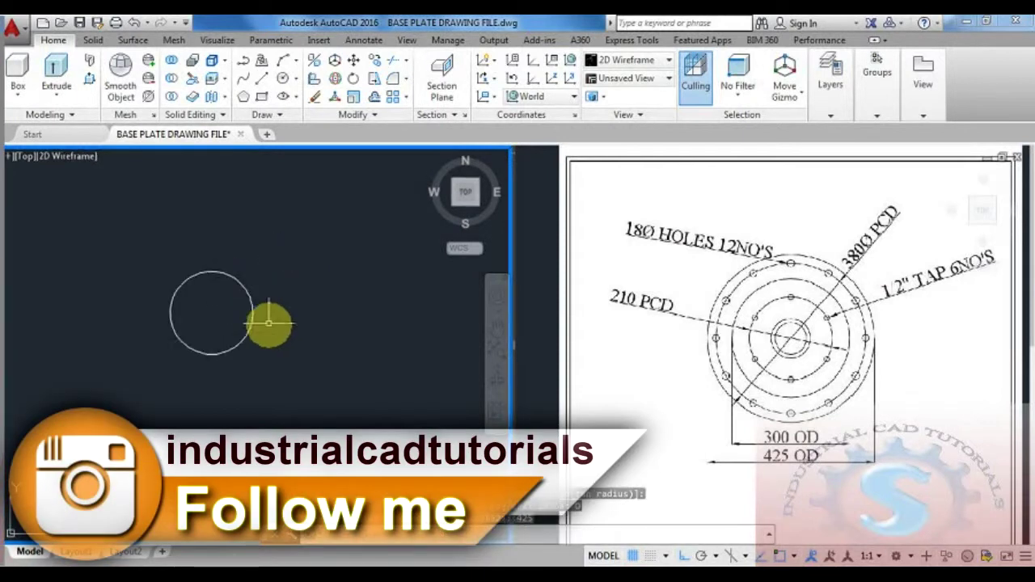
middle_click_drag(289, 322, 246, 349)
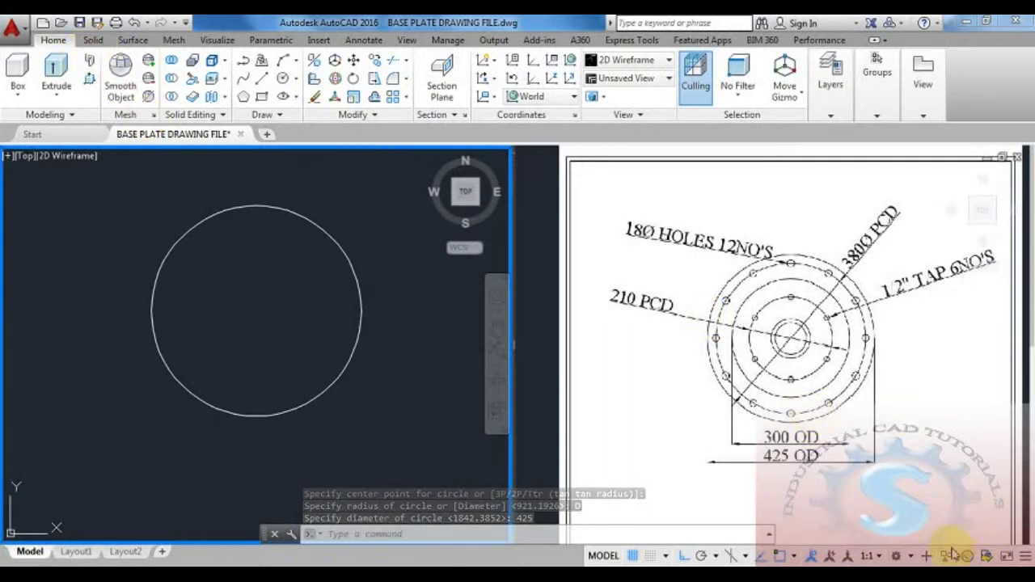
- Switch the workspace to Drafting & Annotation and close the palette that covers the drawing
left_click(896, 557)
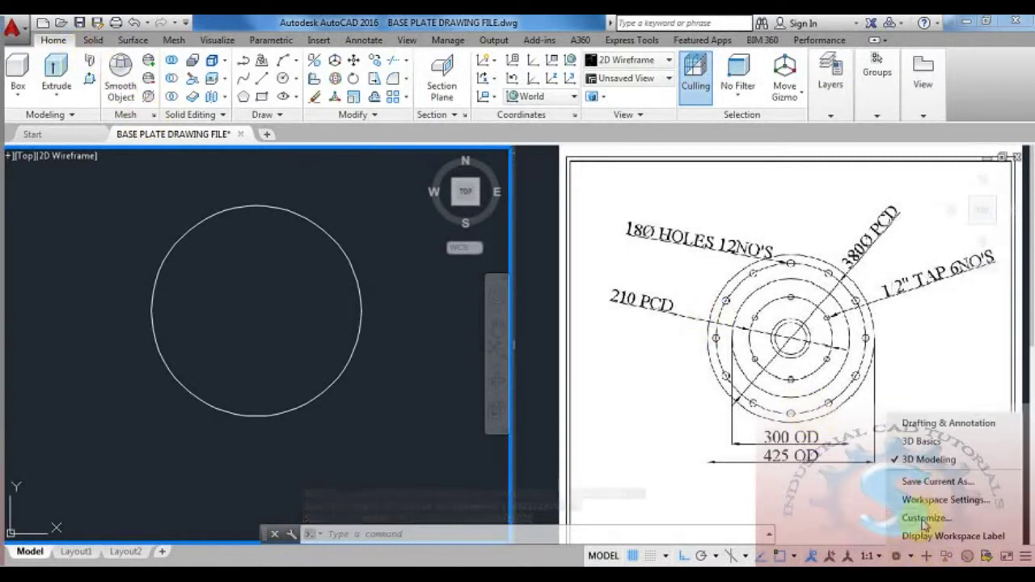
left_click(940, 433)
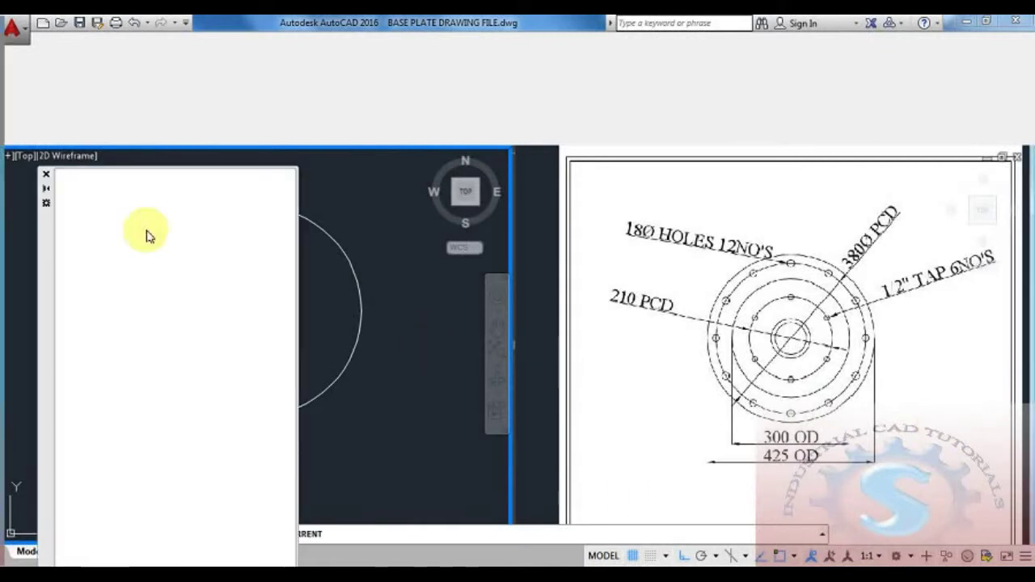
left_click(46, 174)
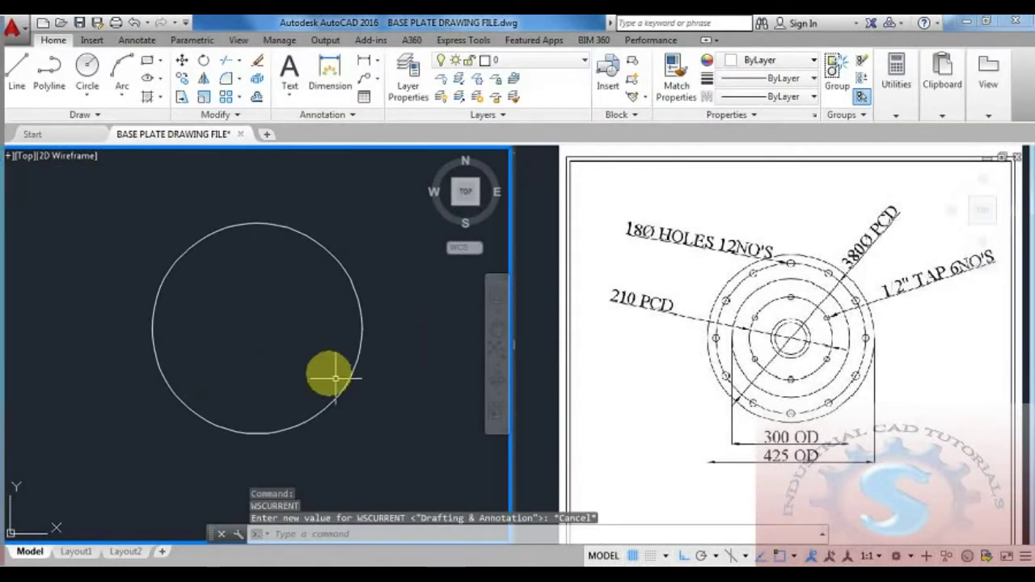
- Draw a circle with a diameter of 300 concentric with the outer circle
key("Escape")
type("c")
key("Return")
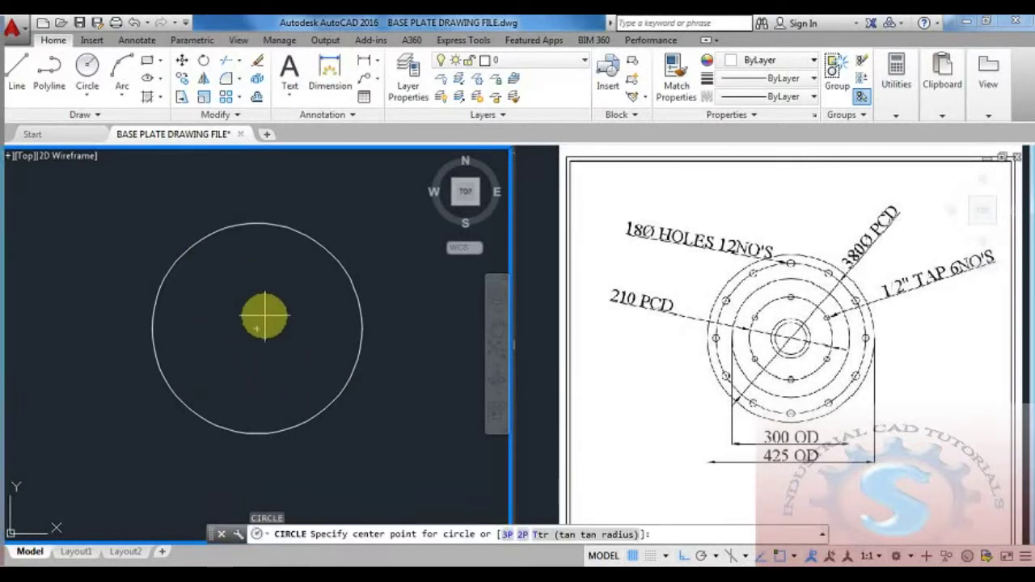
left_click(257, 328)
type("d")
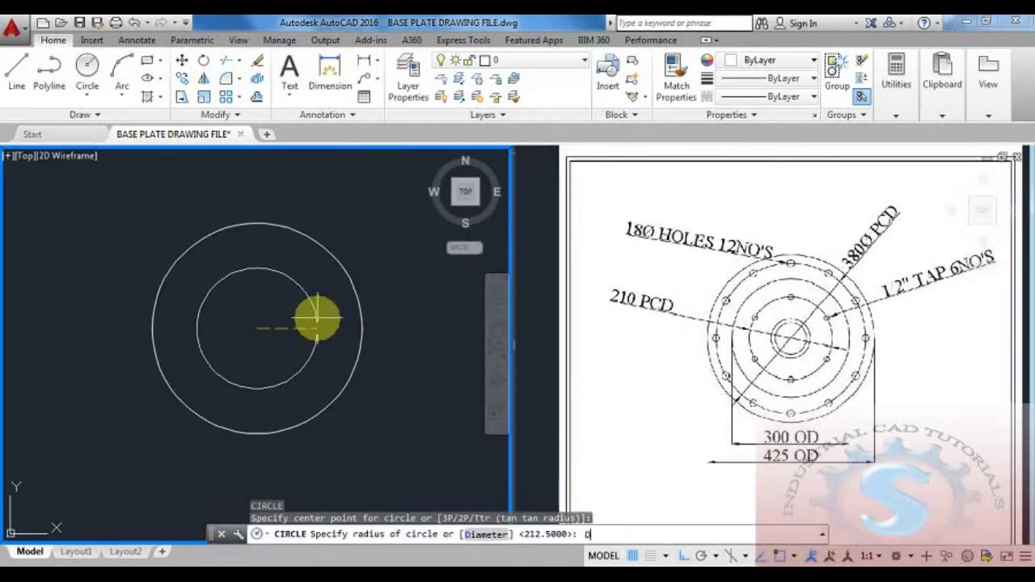
key("Return")
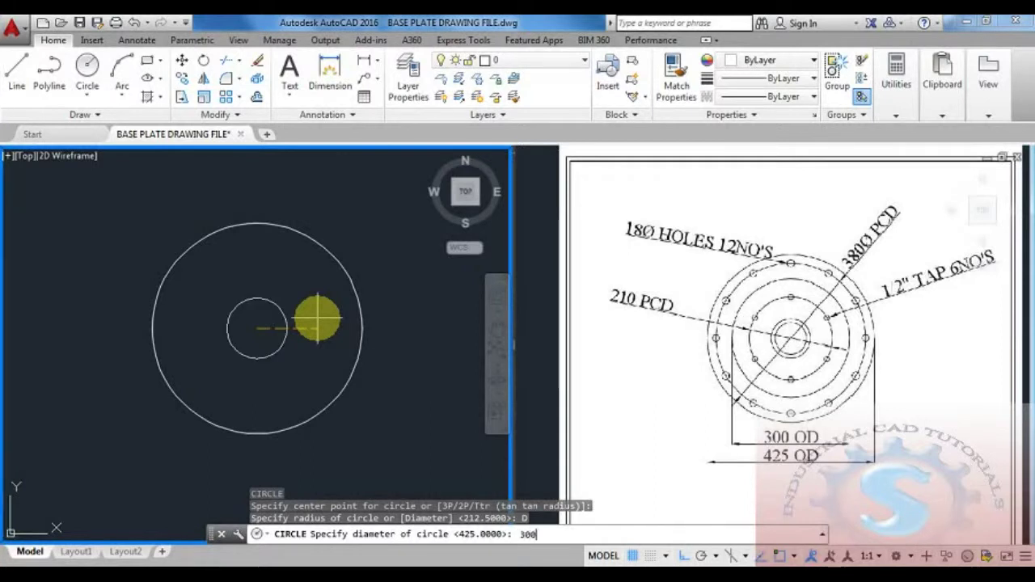
type("300")
key("Return")
- Add diameter dimensions to the inner and outer circles, with their text outside the plate
left_click(376, 67)
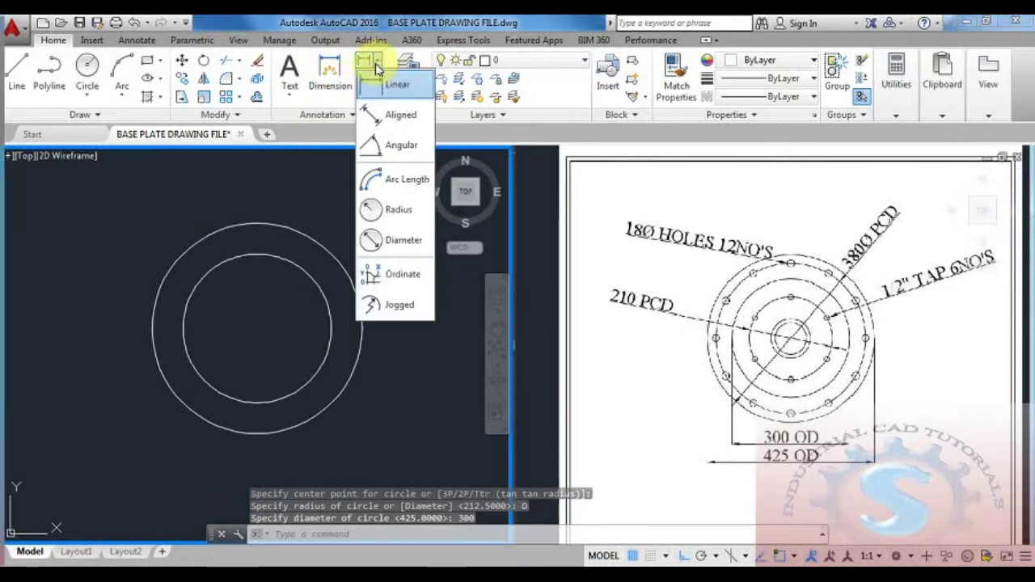
left_click(388, 239)
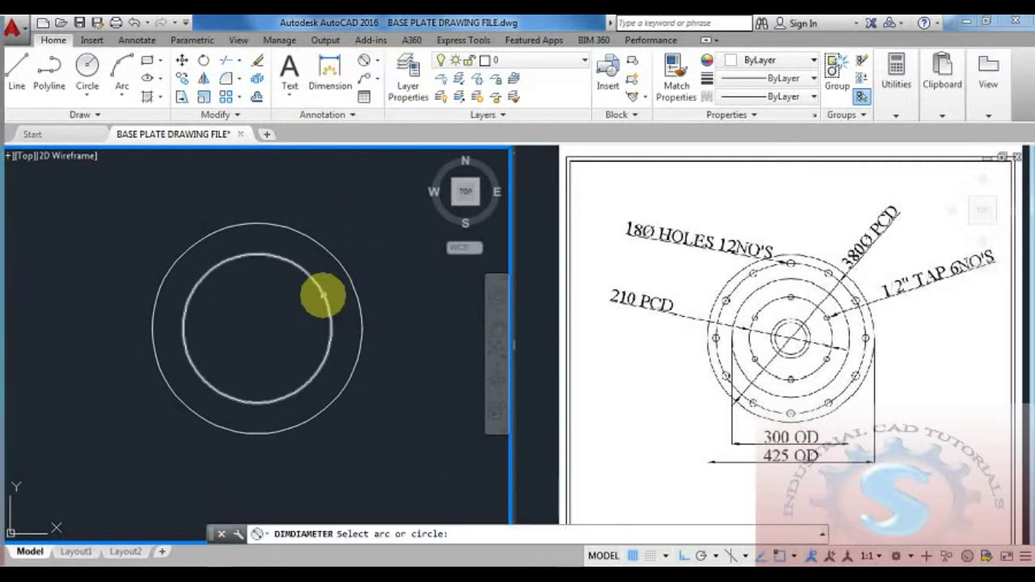
left_click(323, 296)
middle_click_drag(376, 292, 324, 309)
left_click(381, 306)
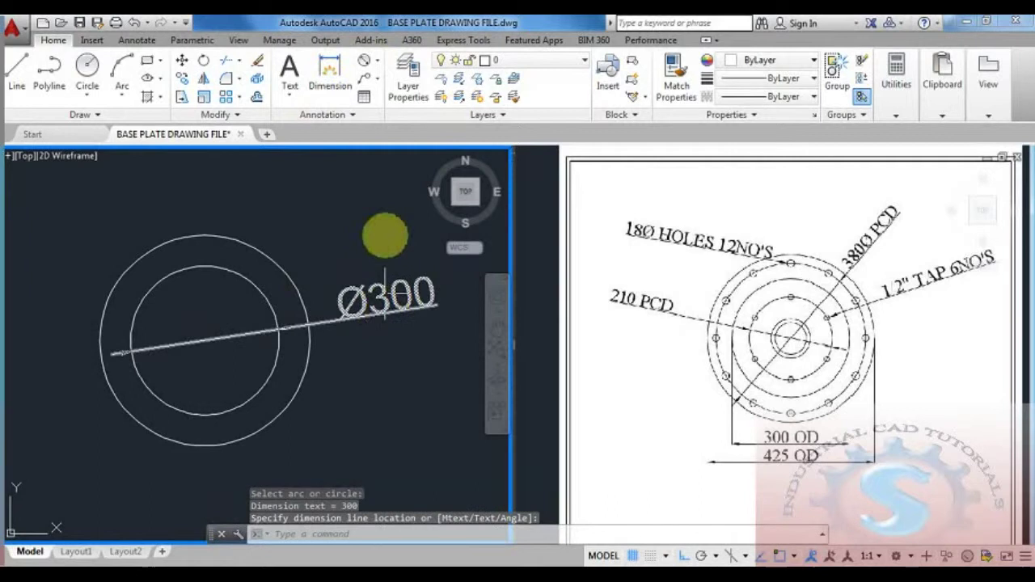
left_click(366, 62)
left_click(296, 294)
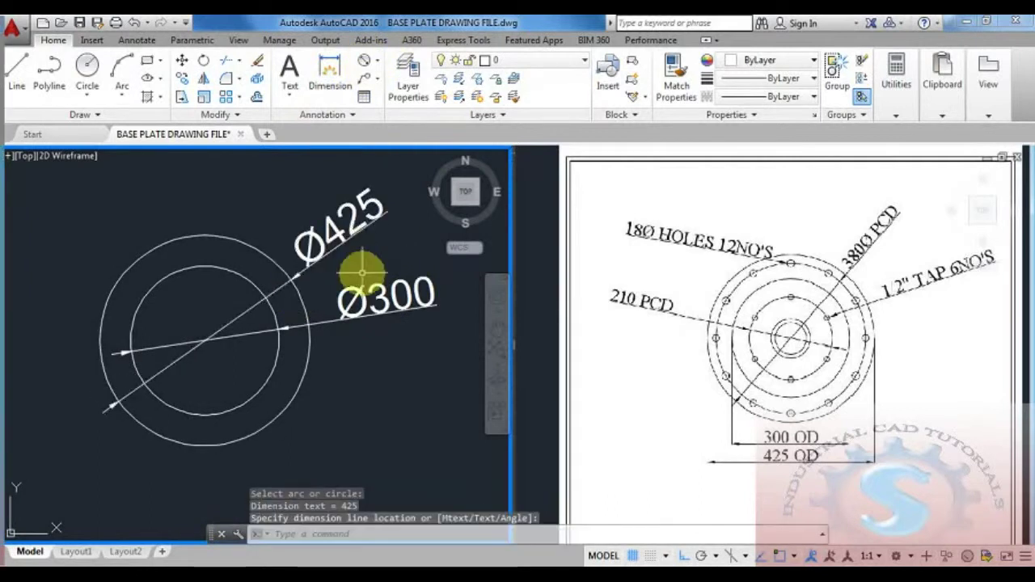
scroll(363, 273, "down", 4)
mouse_move(363, 273)
middle_mouse_down()
mouse_move(342, 291)
mouse_move(303, 277)
mouse_move(322, 274)
middle_mouse_up()
scroll(331, 292, "up", 2)
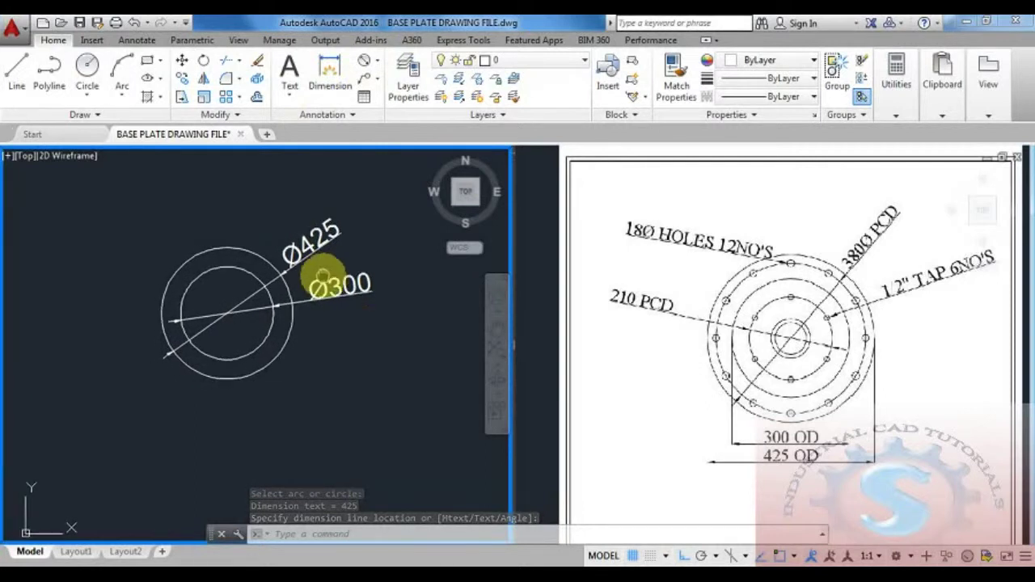
- Delete both diameter dimensions from the circles
left_click(359, 327)
left_click(324, 237)
key("Delete")
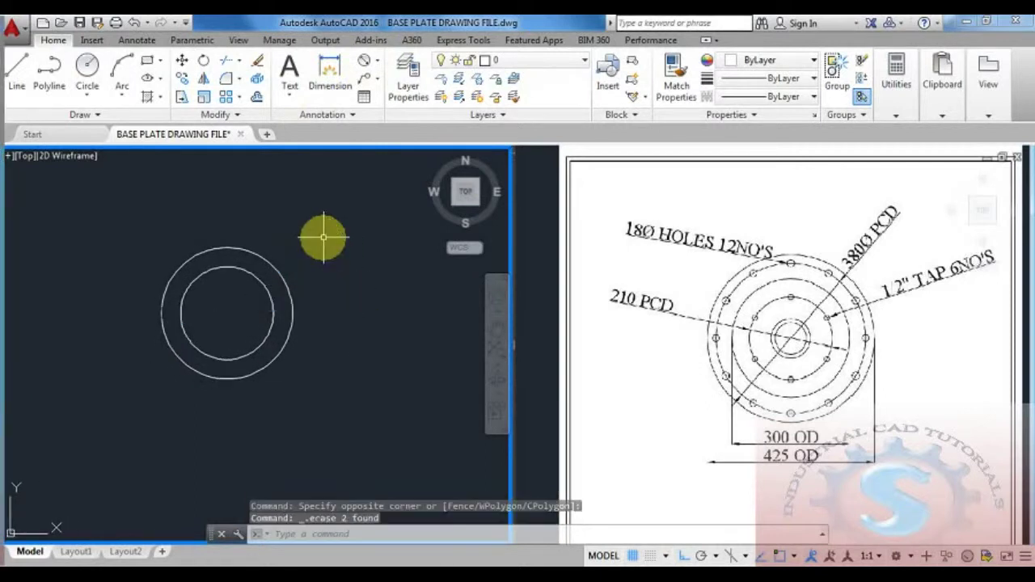
- Add a horizontal linear dimension between the outer circle's left and right quadrants, placed below the circles
middle_click_drag(351, 200, 351, 203)
middle_click_drag(341, 275, 346, 259)
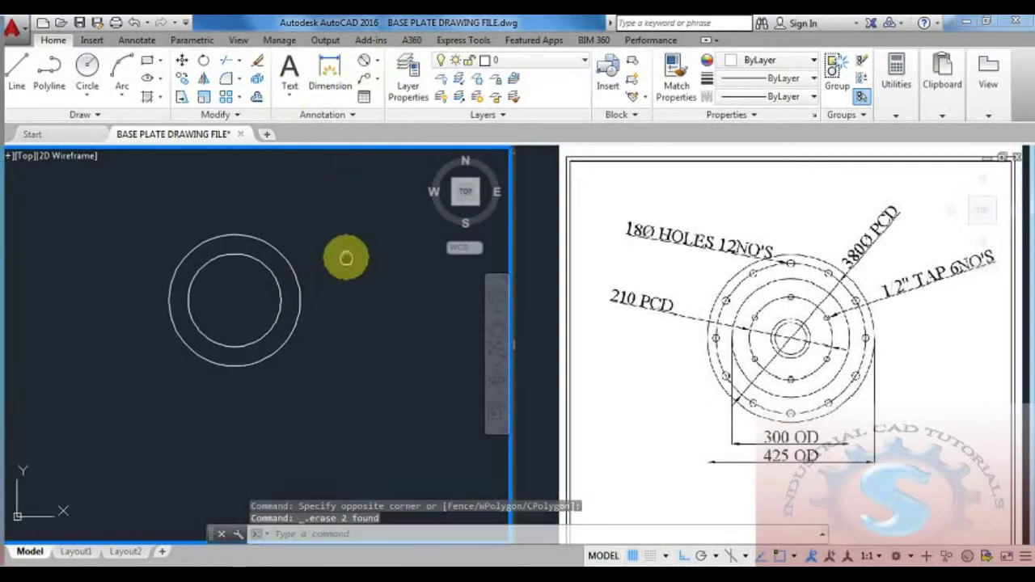
left_click(377, 65)
left_click(394, 83)
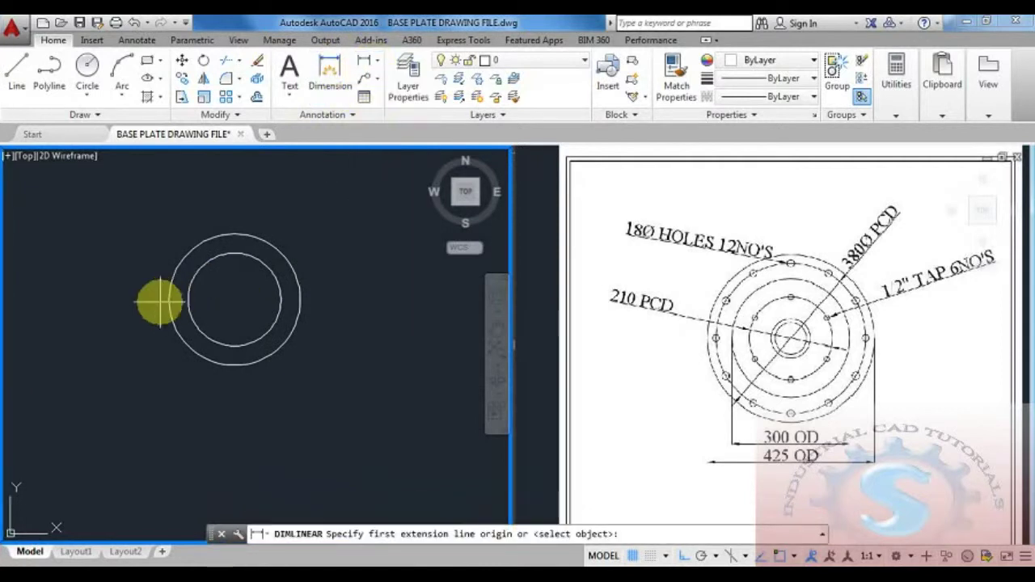
left_click(169, 300)
left_click(301, 301)
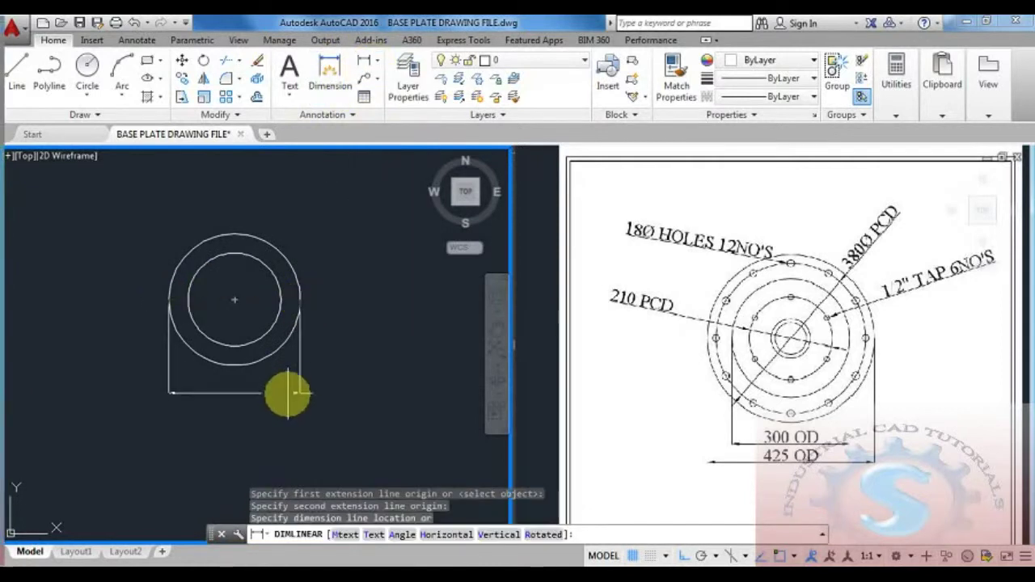
left_click(287, 394)
- Add a horizontal linear dimension between the inner circle's left and right quadrants, placed above the outer circle's dimension line
left_click(365, 62)
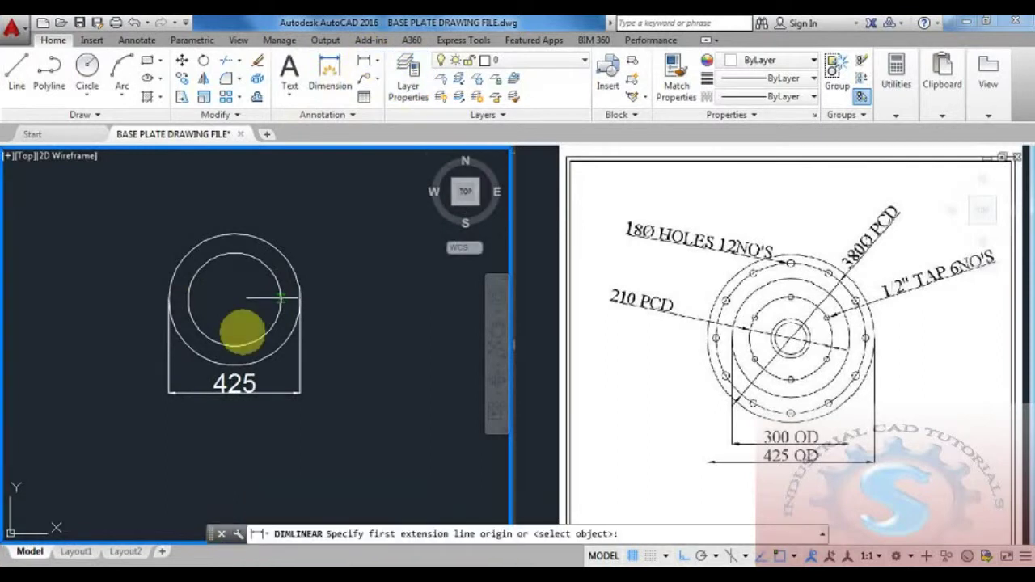
left_click(188, 300)
left_click(281, 300)
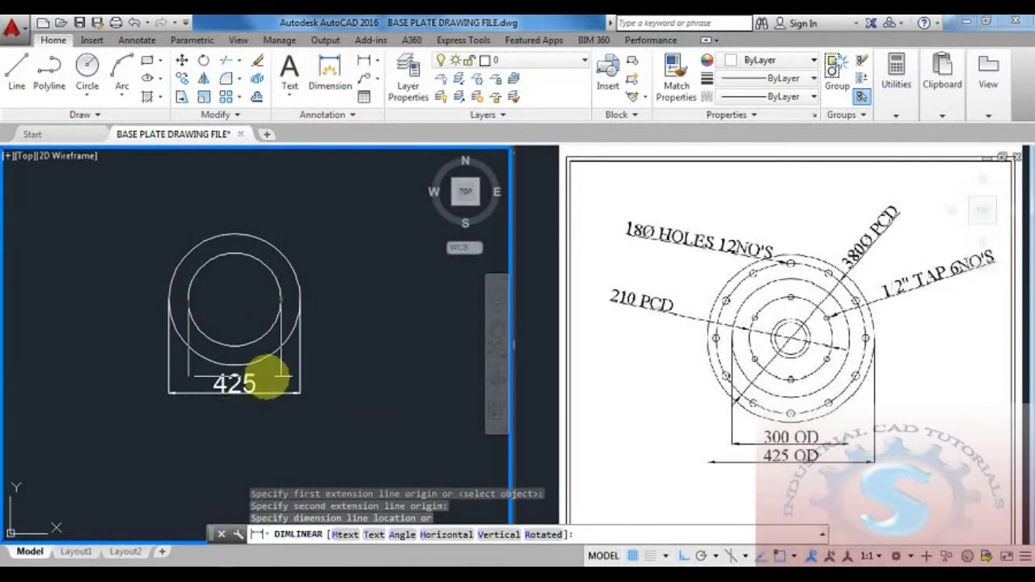
left_click(274, 374)
- Move the 425 dimension line further down and reposition the 300 dimension line above it, keeping their texts clear of each other
left_click(249, 393)
left_click(235, 393)
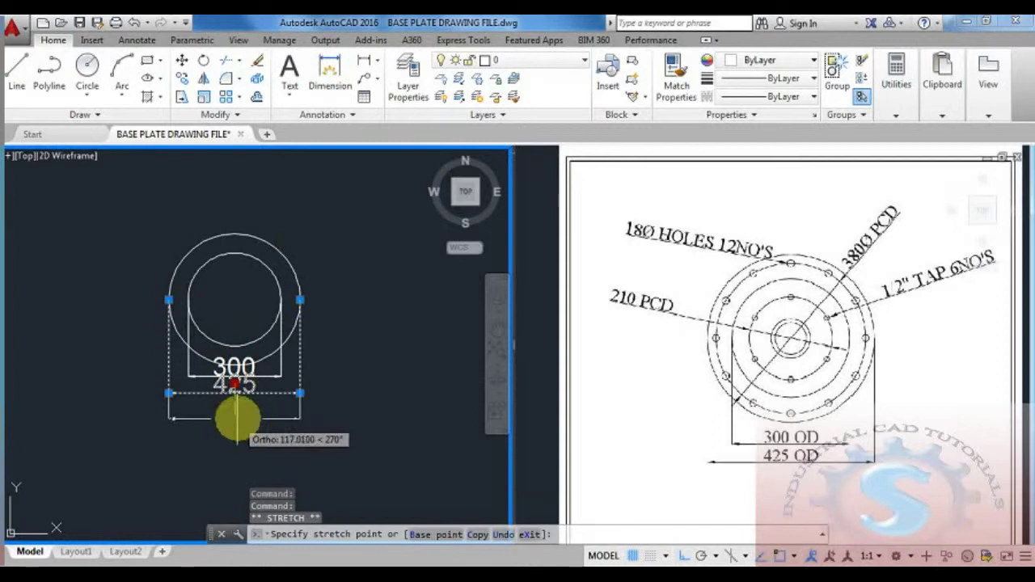
left_click(235, 416)
left_click(236, 368)
scroll(234, 394, "up", 4)
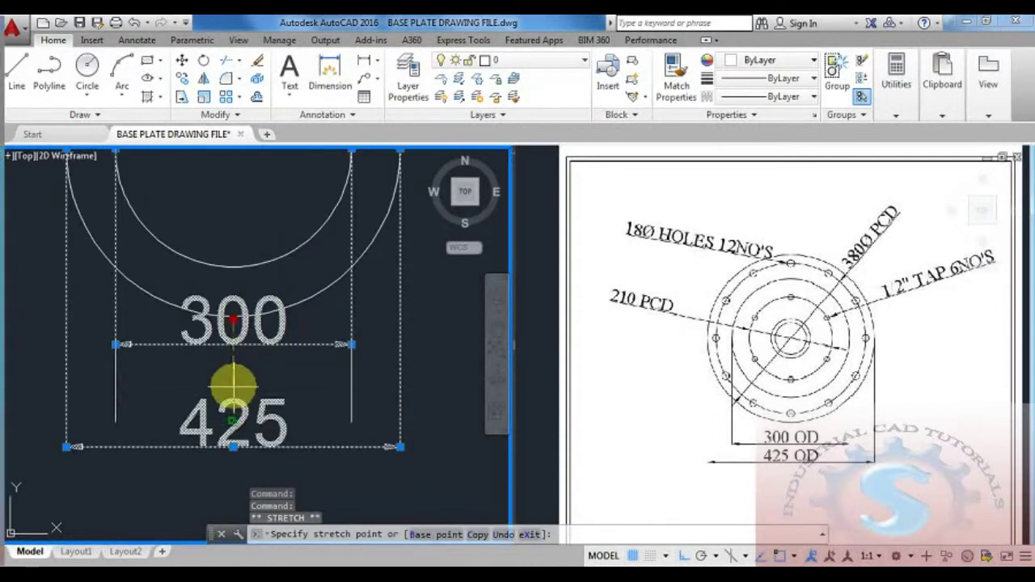
left_click(234, 368)
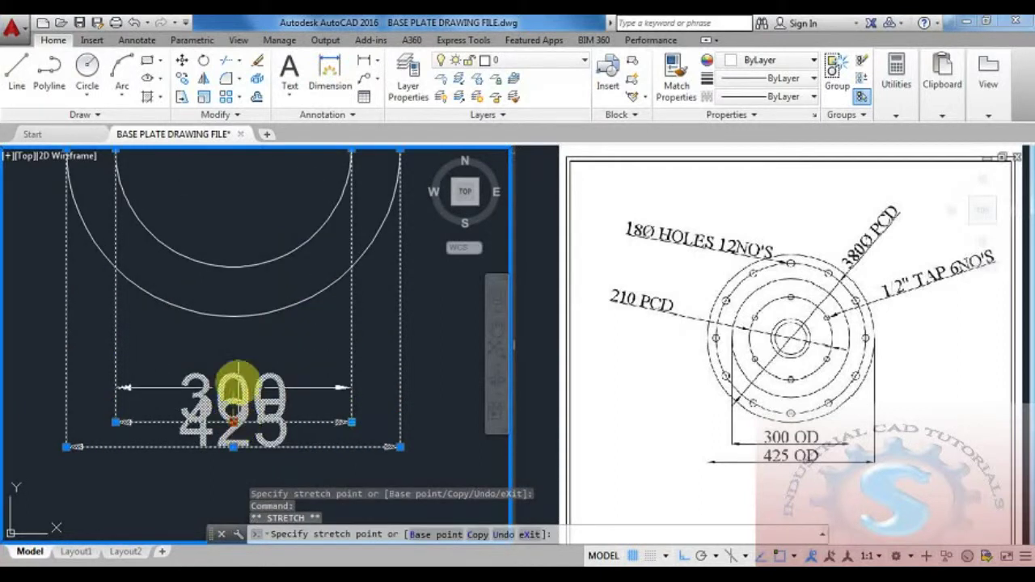
scroll(238, 363, "up", 3)
scroll(231, 388, "down", 3)
scroll(230, 380, "down", 4)
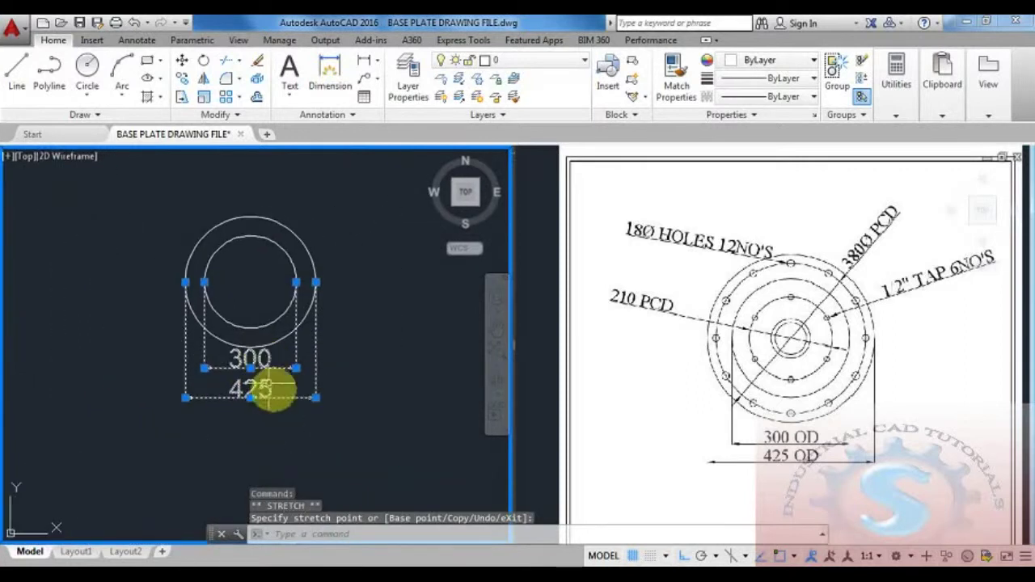
- Set the ISO-25 dimension style's text height to 30
key("Escape")
type("d")
key("Return")
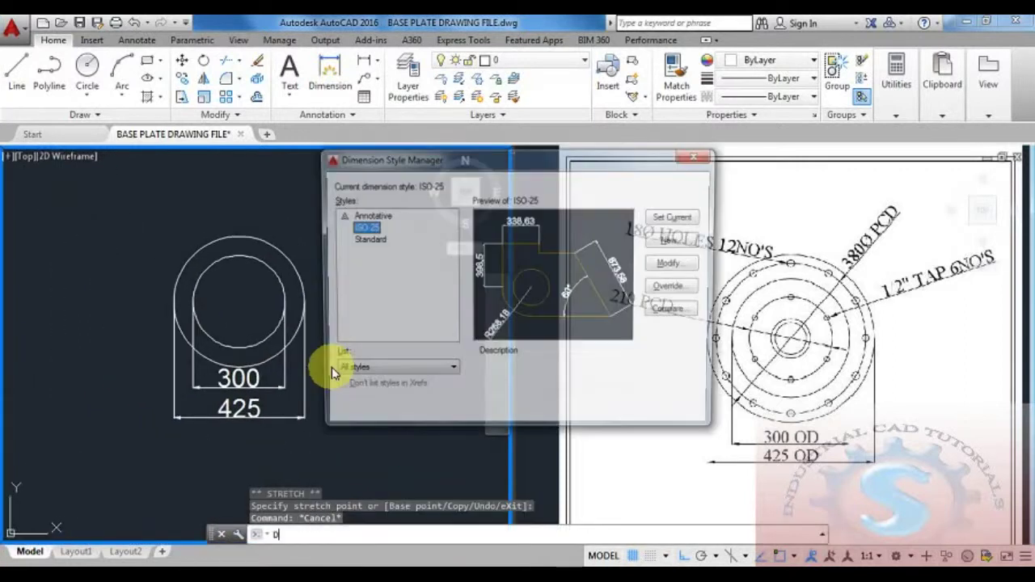
left_click(699, 266)
double_click(474, 240)
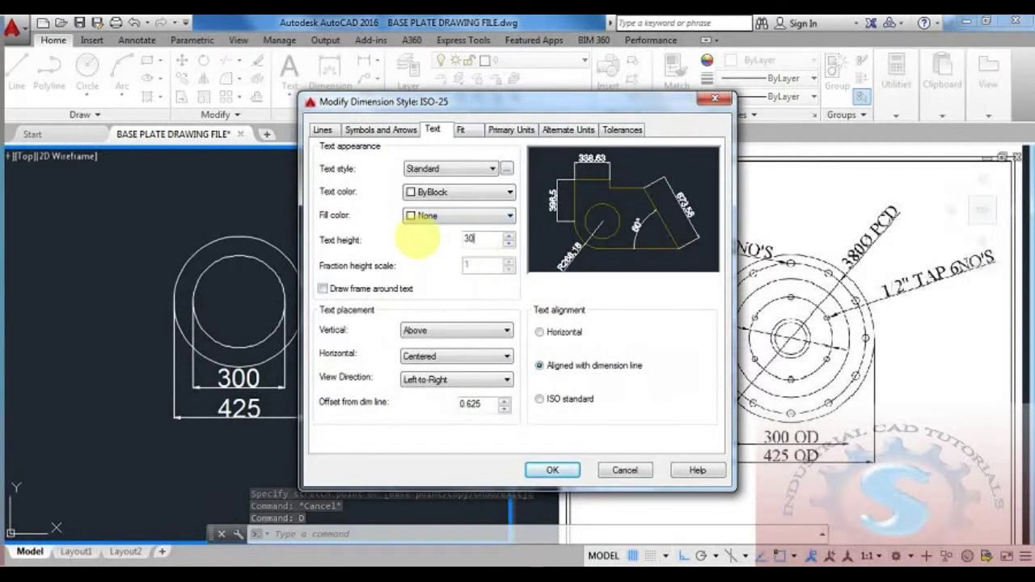
left_click(553, 471)
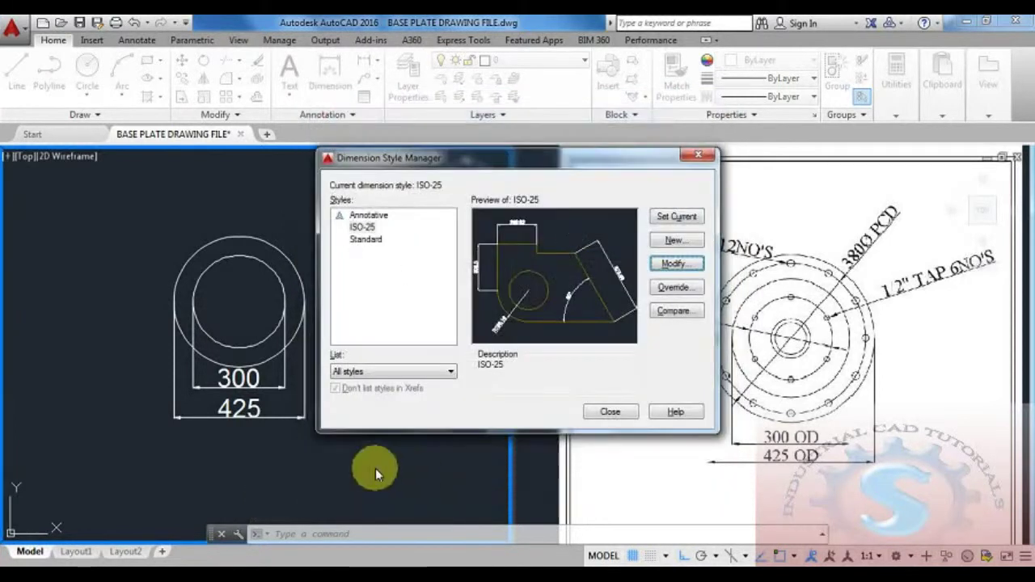
left_click(615, 413)
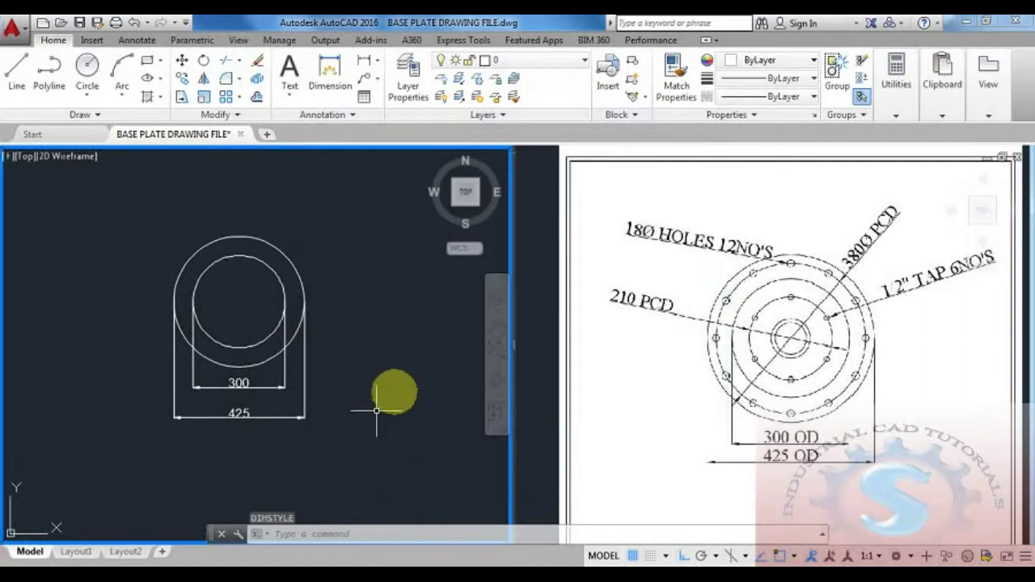
- Draw a circle of diameter 380 concentric with the 300 and 425 diameter circles
scroll(391, 397, "up", 3)
mouse_move(417, 396)
middle_mouse_down()
mouse_move(425, 407)
mouse_move(411, 414)
mouse_move(347, 370)
mouse_move(360, 398)
mouse_move(404, 398)
middle_mouse_up()
scroll(405, 405, "down", 2)
scroll(348, 371, "up", 2)
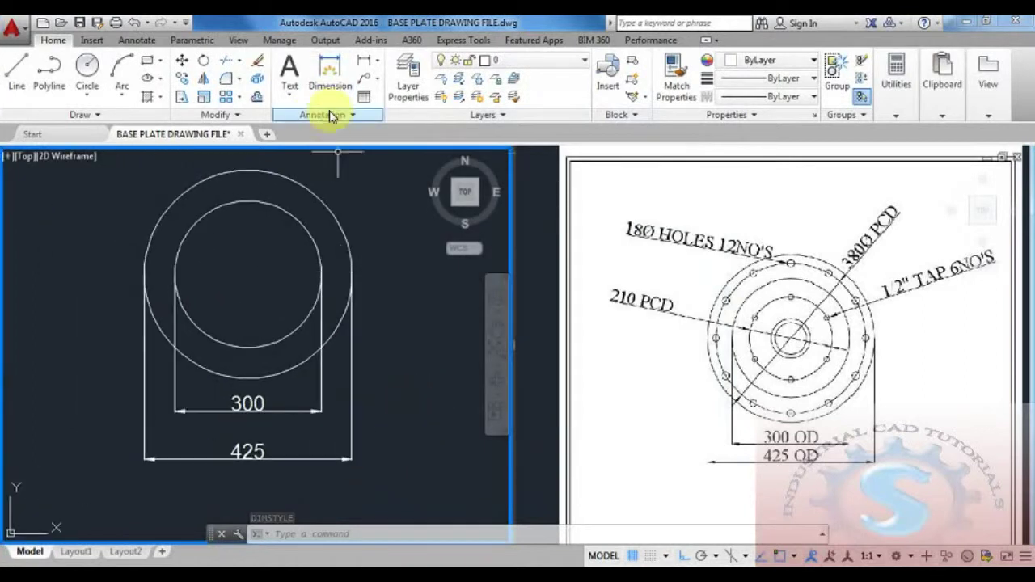
key("Escape")
key("Escape")
key("Escape")
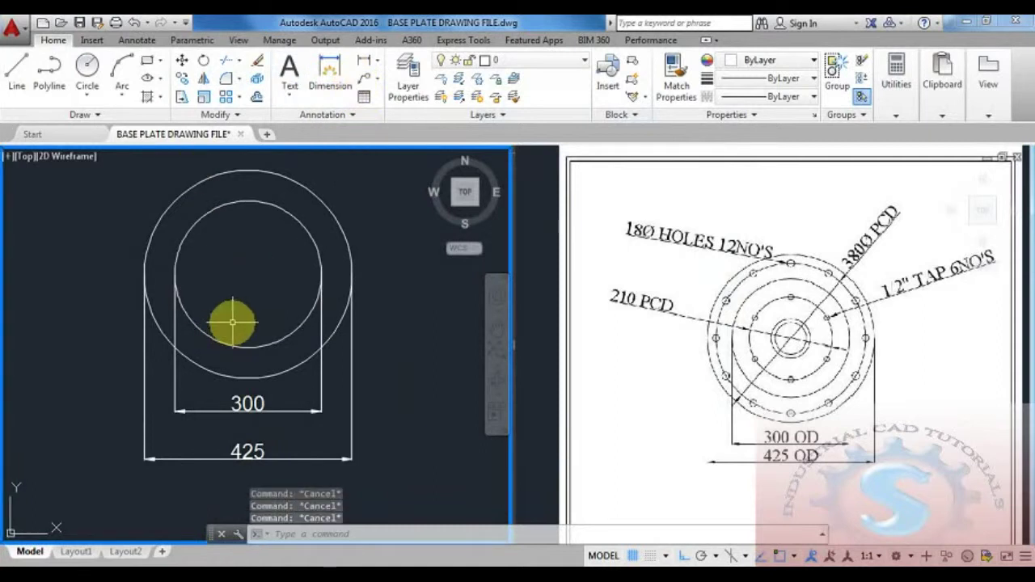
type("c")
key("Return")
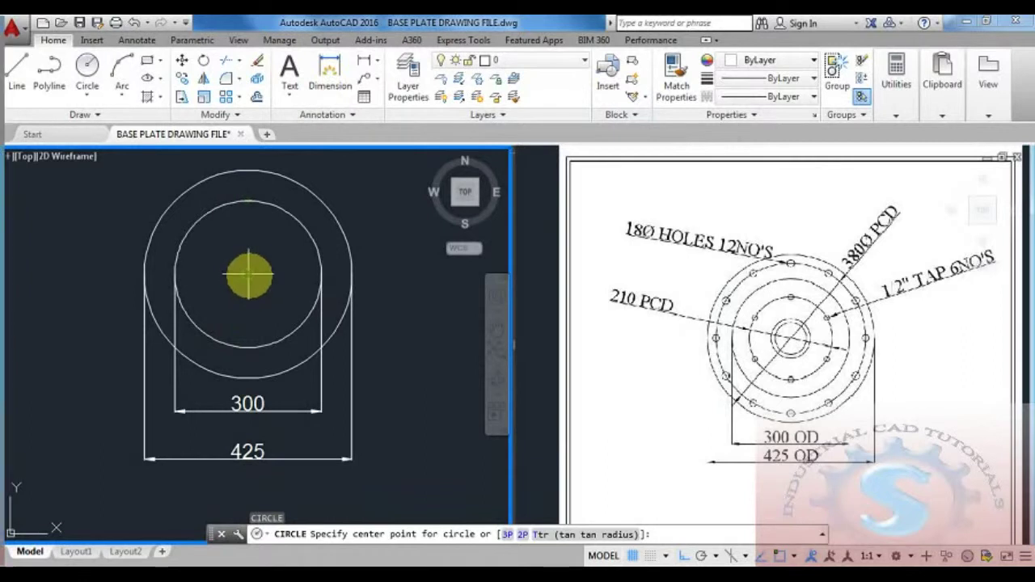
left_click(250, 276)
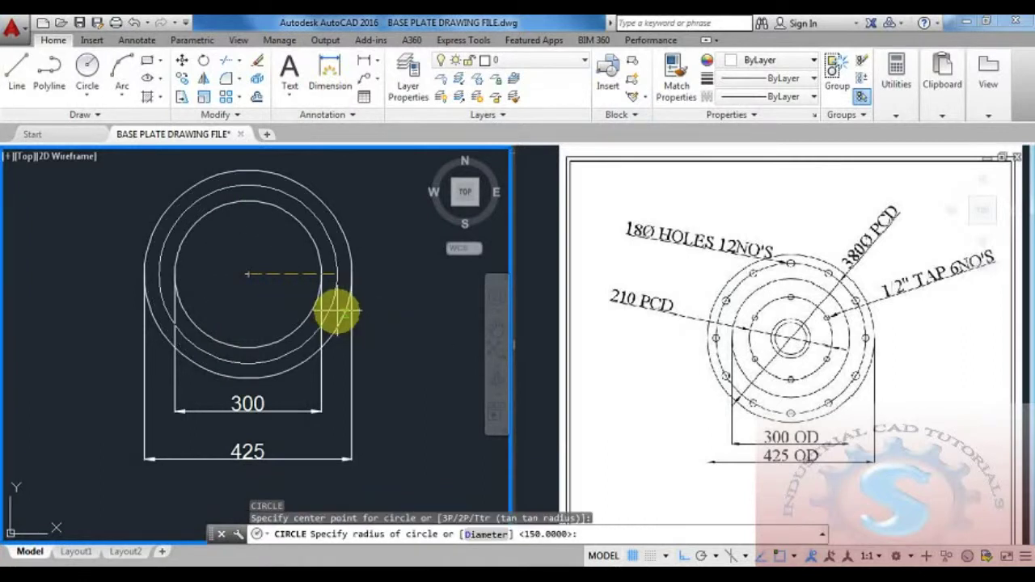
type("D")
key("Return")
type("380")
key("Return")
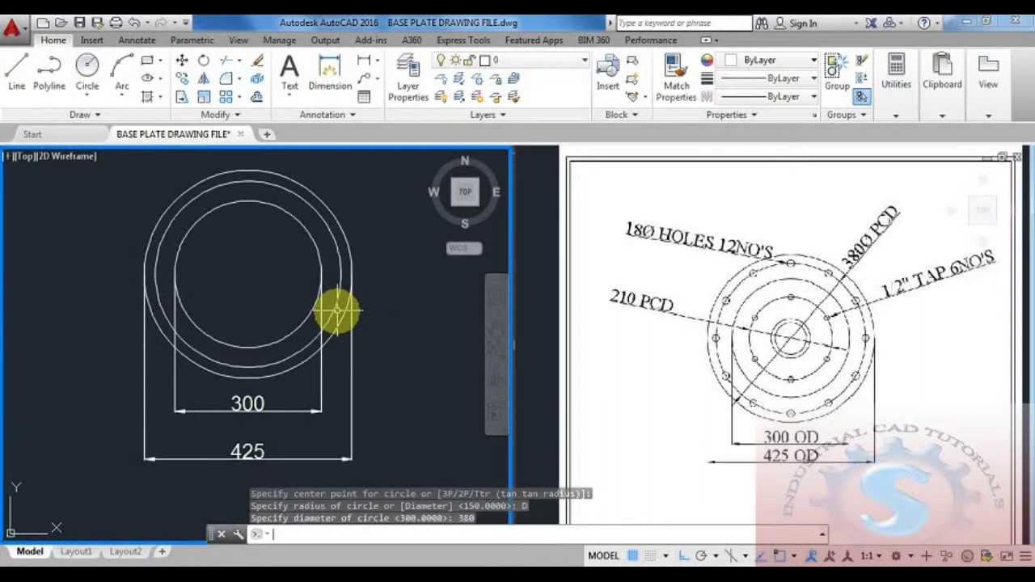
- Change the linetype of the 380 diameter circle to DASHED2
left_click(338, 296)
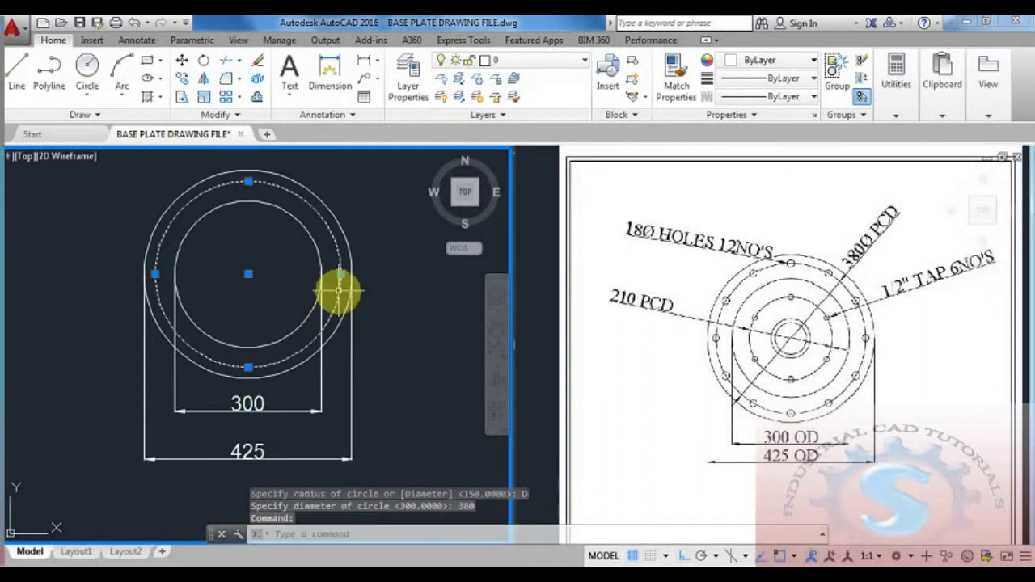
left_click(801, 97)
left_click(793, 203)
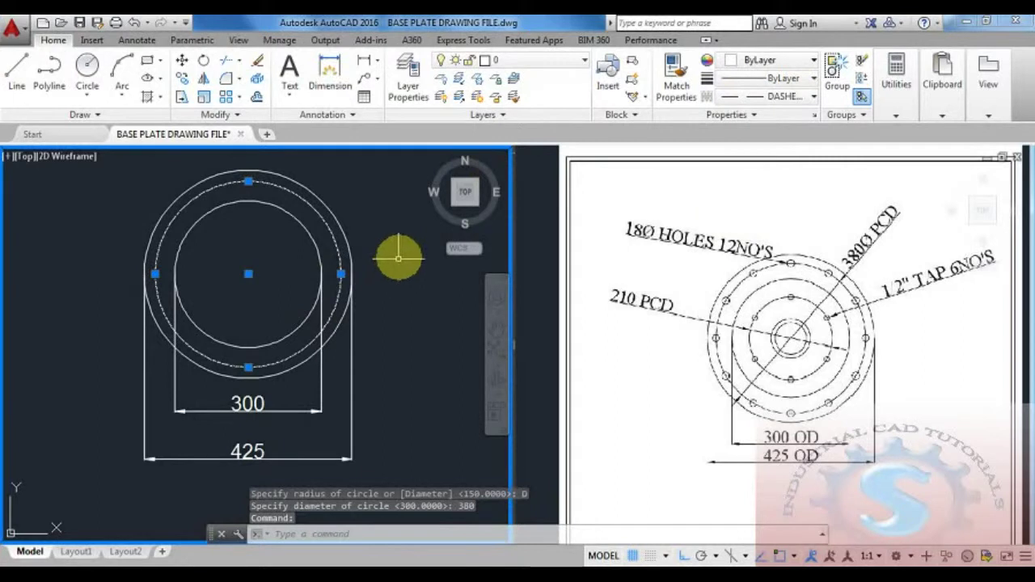
key("Escape")
- Draw a circle of diameter 210 from the common centre of the existing circles
scroll(383, 267, "up", 5)
scroll(383, 271, "down", 4)
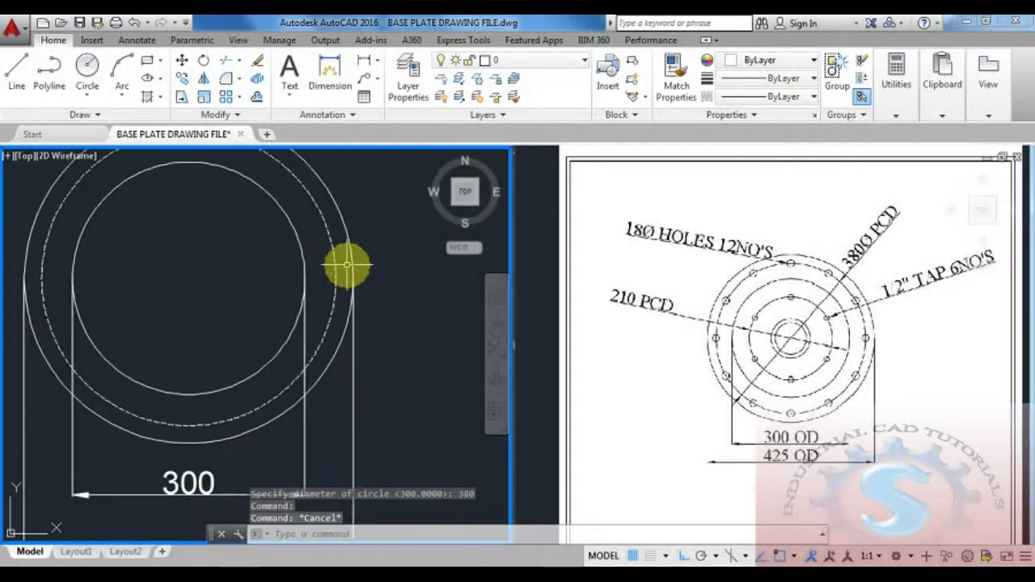
middle_click_drag(380, 271, 379, 263)
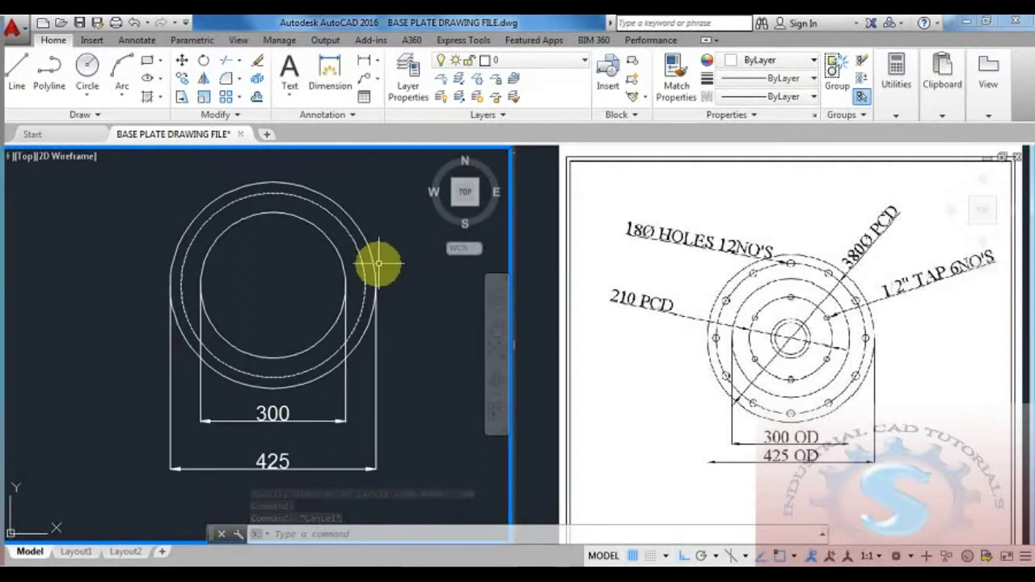
type("c")
key("Return")
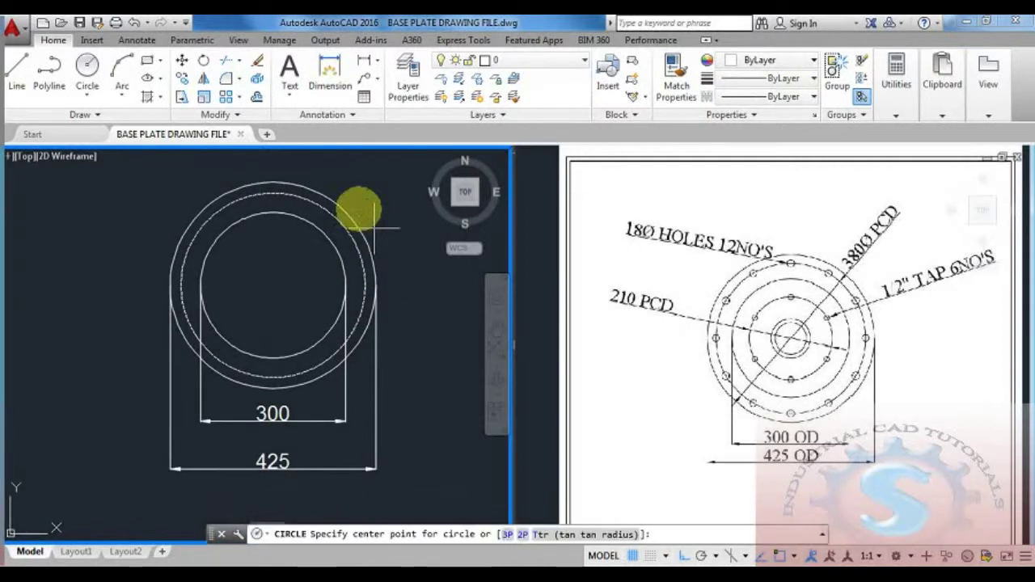
left_click(277, 283)
key("Return")
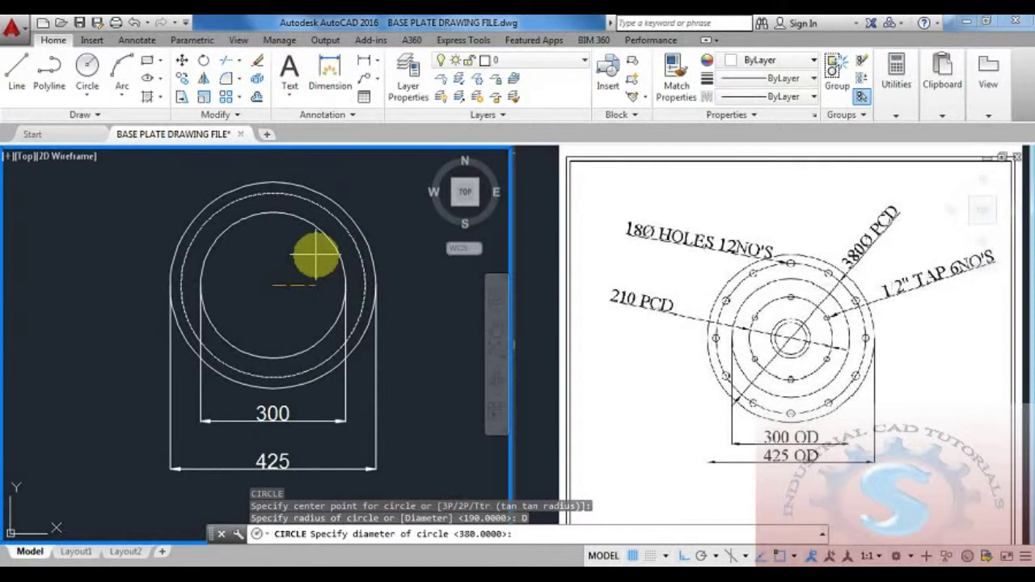
type("210")
key("Return")
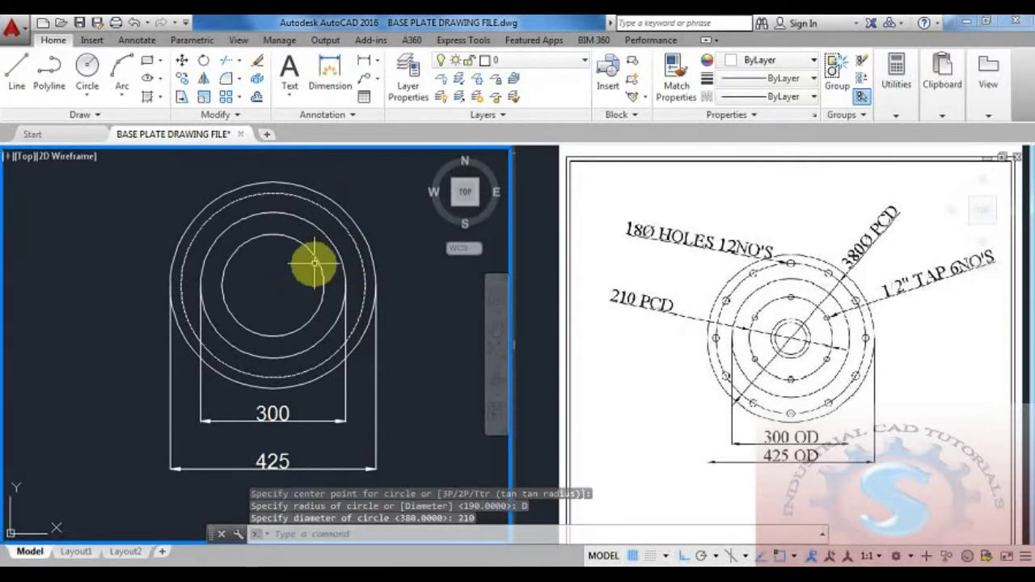
- Change the linetype of the 210 diameter circle to DASHED2
left_click(316, 263)
left_click(798, 96)
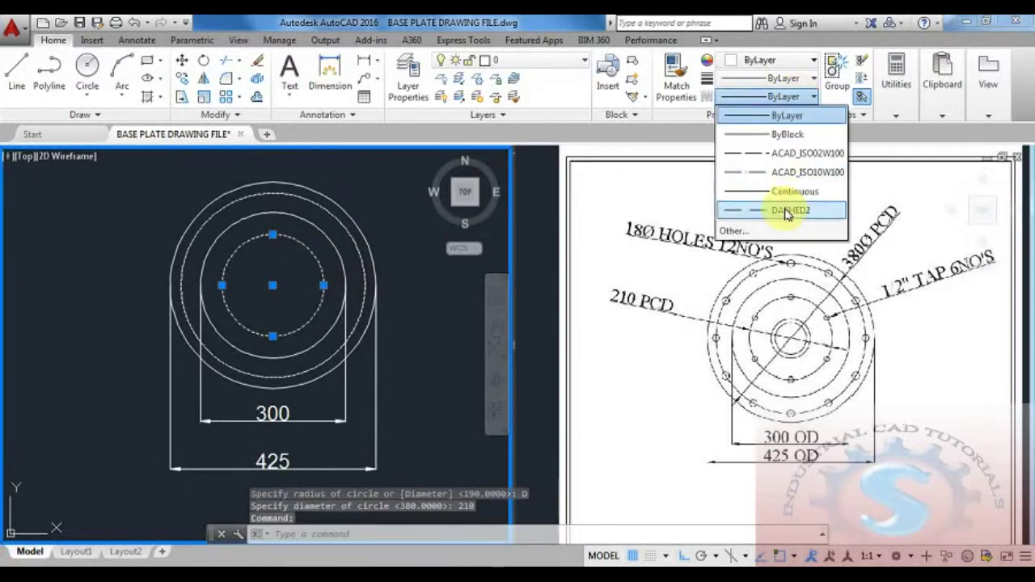
left_click(786, 213)
key("Escape")
- Examine the linetypes available to load from acadiso.lin and those already loaded in the drawing, without loading any
type("L")
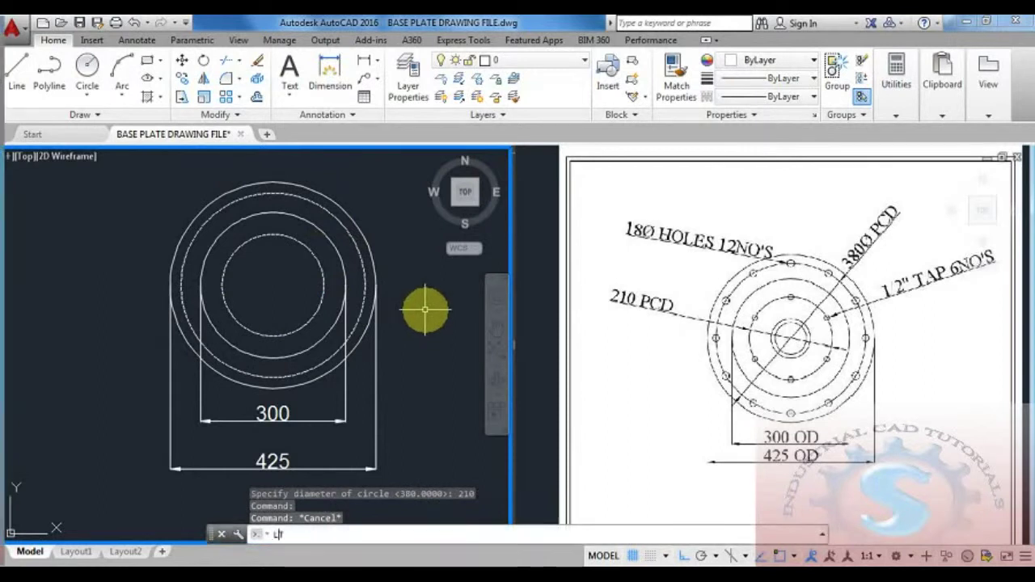
type("T")
key("Return")
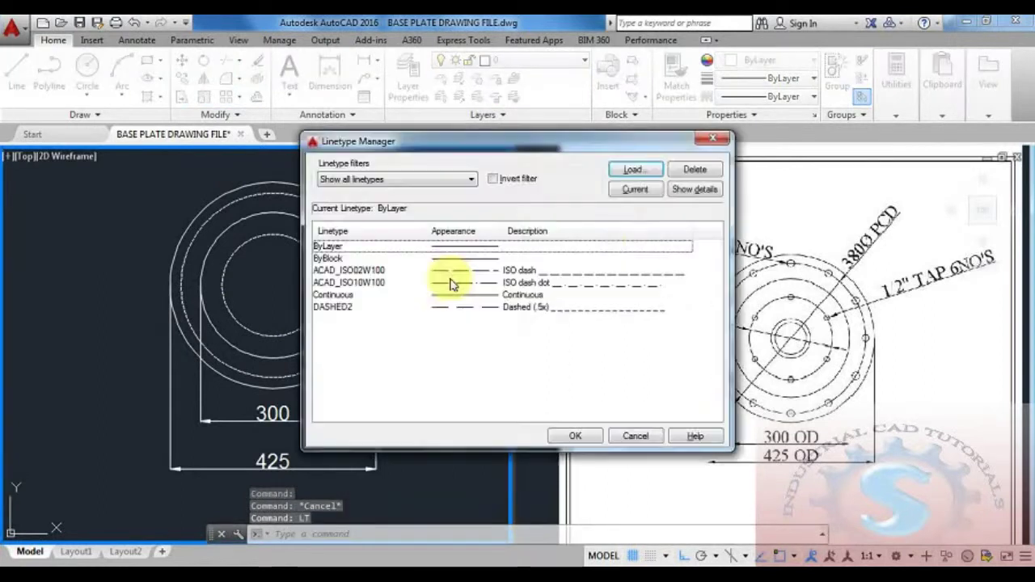
left_click(632, 170)
scroll(602, 360, "down", 10)
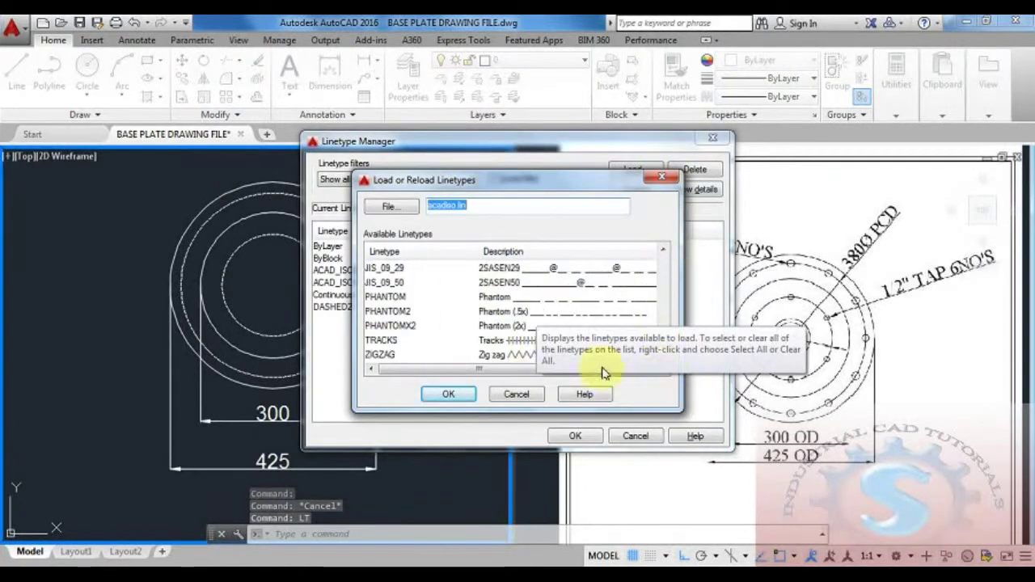
left_click(448, 394)
left_click(598, 335)
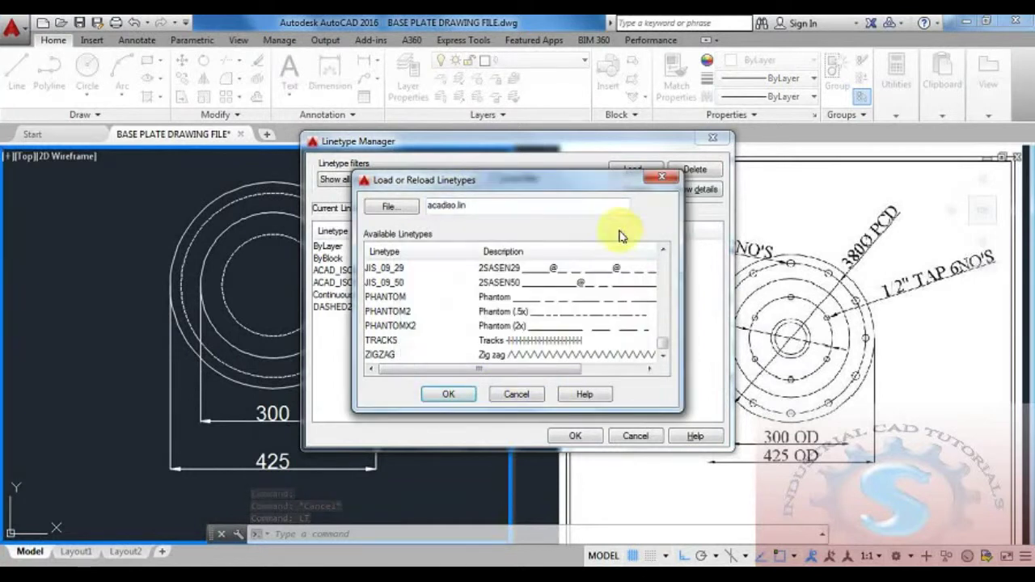
left_click(660, 178)
left_click(717, 140)
left_click(811, 98)
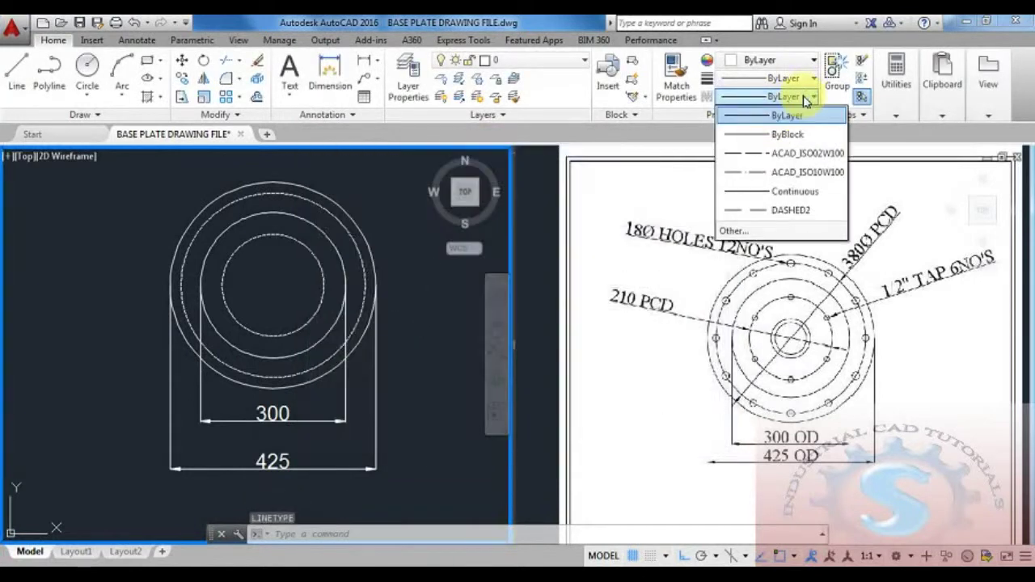
left_click(807, 100)
left_click(402, 319)
key("Escape")
key("Escape")
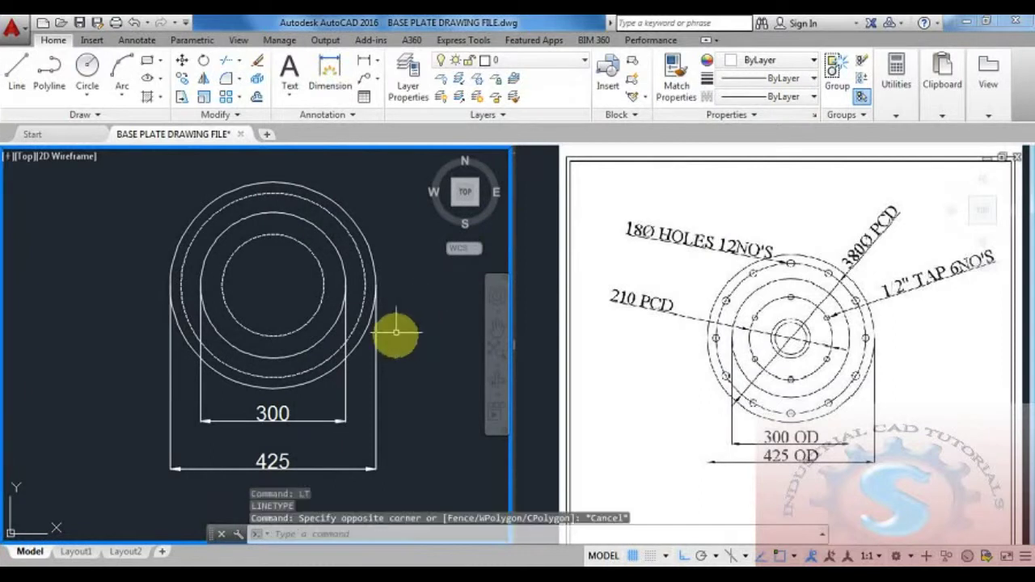
- Add a diameter dimension to the inner dashed circle, with its text outside the plate at the upper right
middle_click_drag(398, 330, 353, 353)
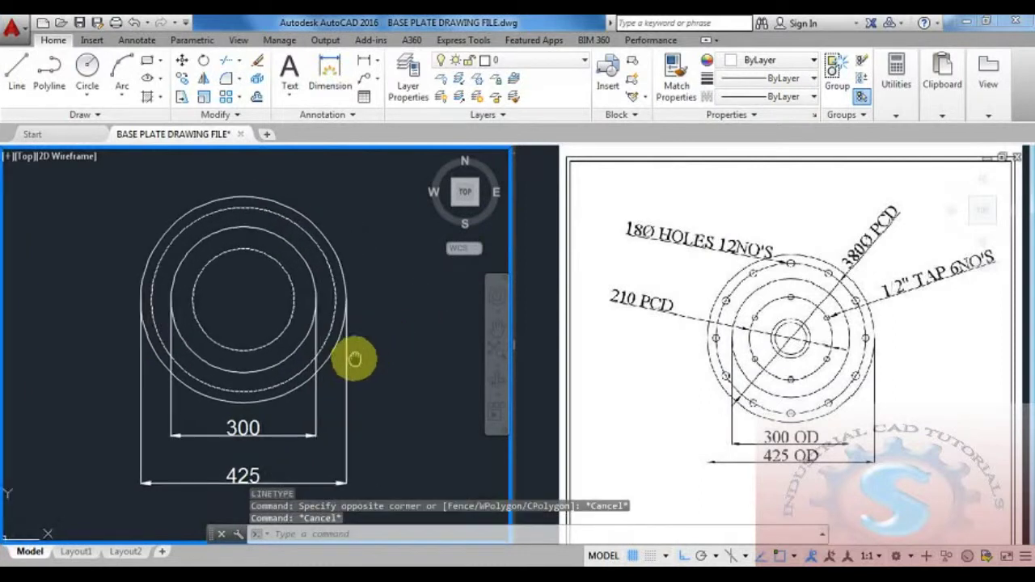
left_click(376, 60)
left_click(398, 240)
left_click(291, 258)
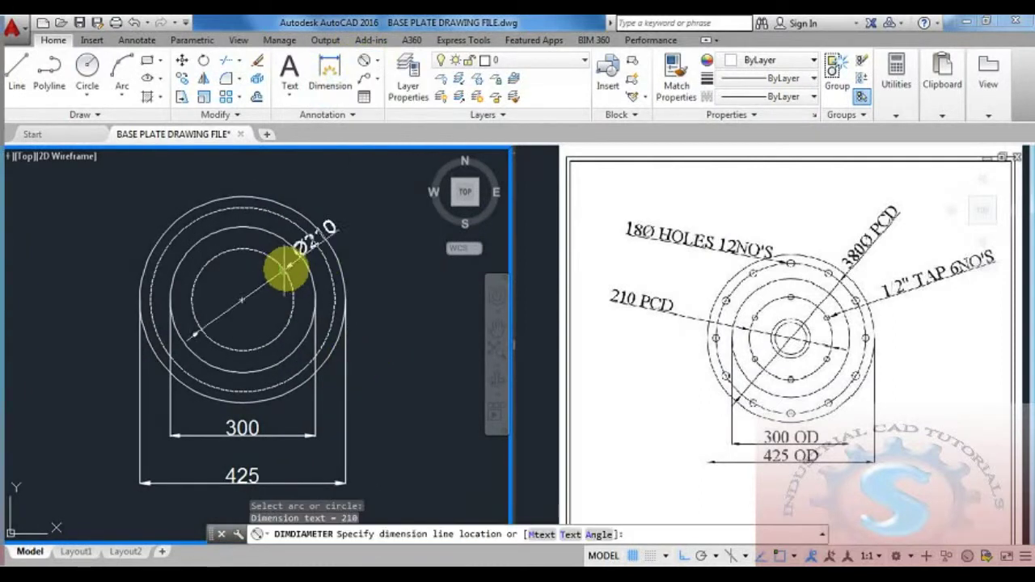
left_click(371, 209)
- Add a diameter dimension to the outer dashed circle, with its text above the plate beside the 210 dimension
left_click(367, 62)
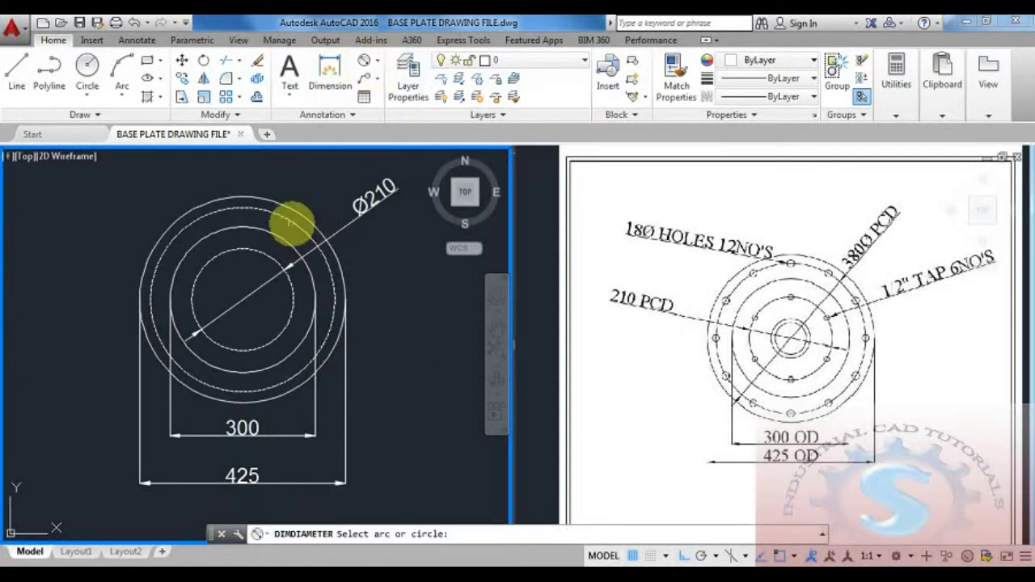
left_click(298, 225)
left_click(323, 180)
scroll(324, 180, "down", 2)
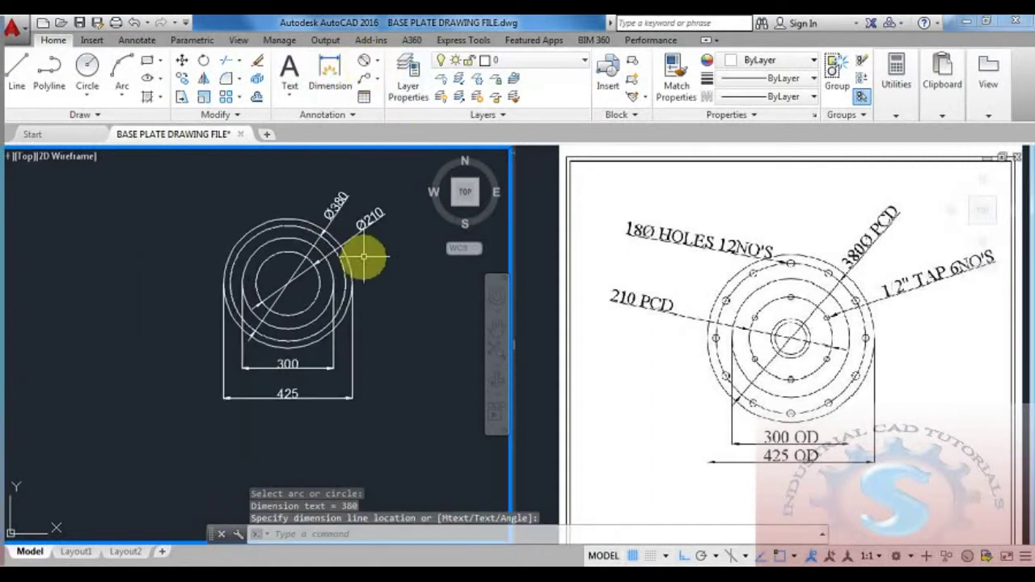
scroll(324, 263, "up", 2)
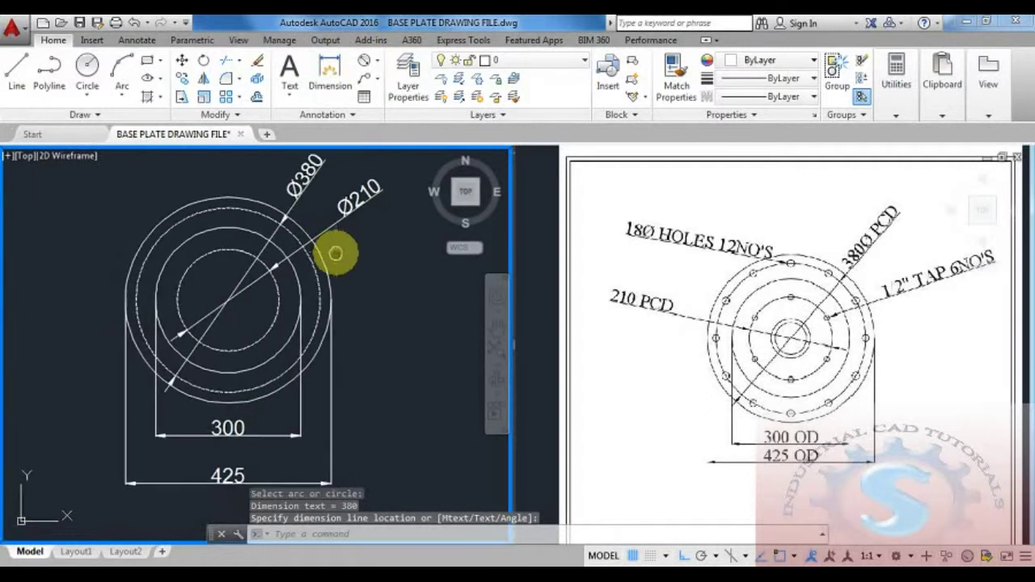
middle_click_drag(340, 256, 358, 254)
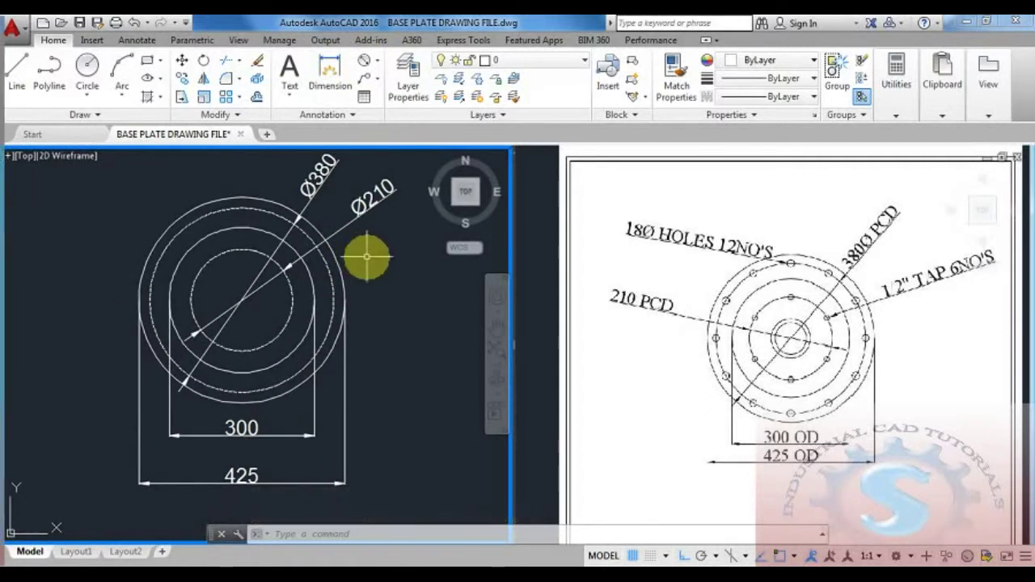
- Delete the diameter dimensions from the 210 and 380 dashed circles
left_click(367, 258)
left_click(358, 181)
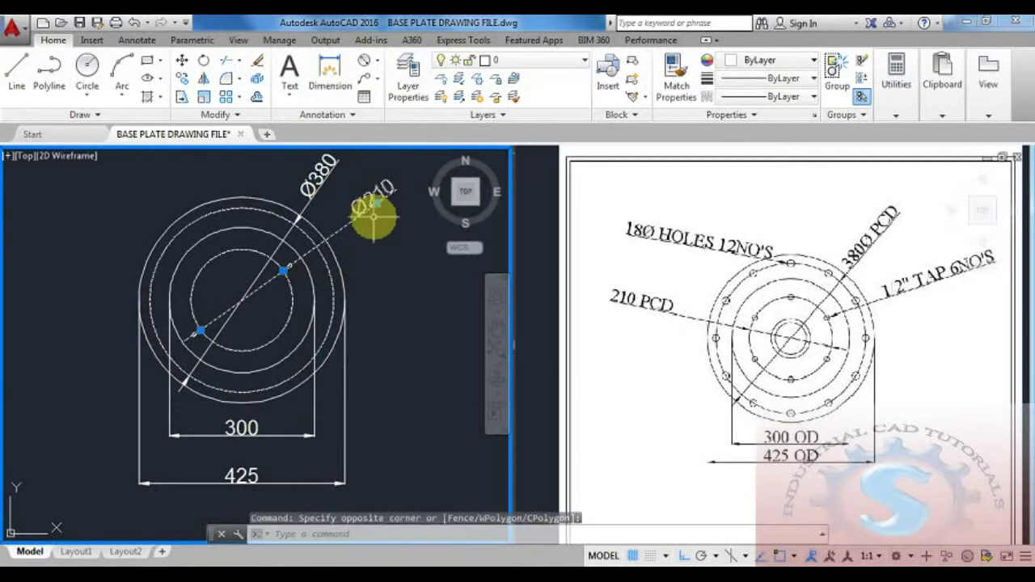
key("Delete")
left_click(372, 207)
left_click(329, 170)
key("Delete")
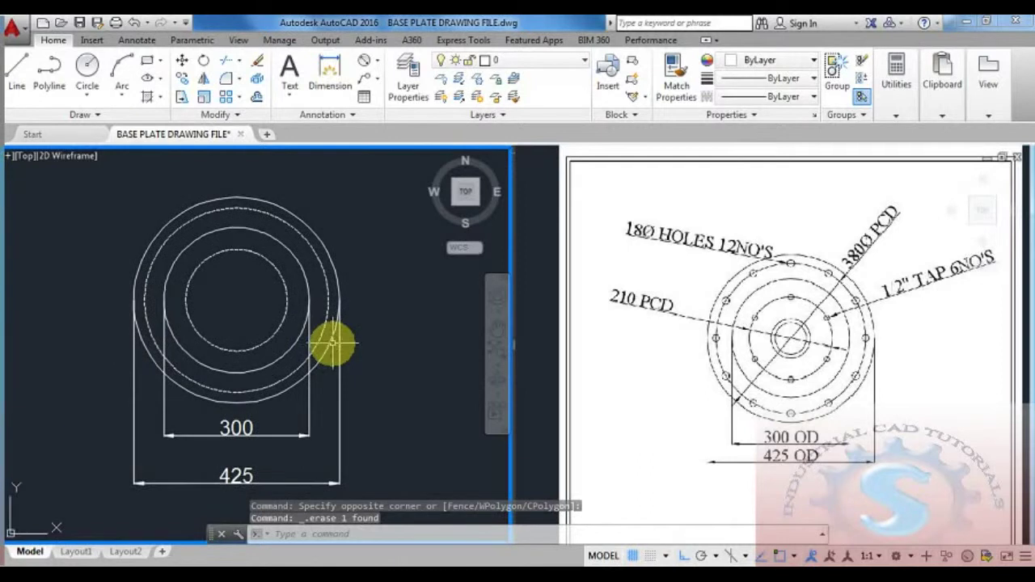
key("Escape")
key("Escape")
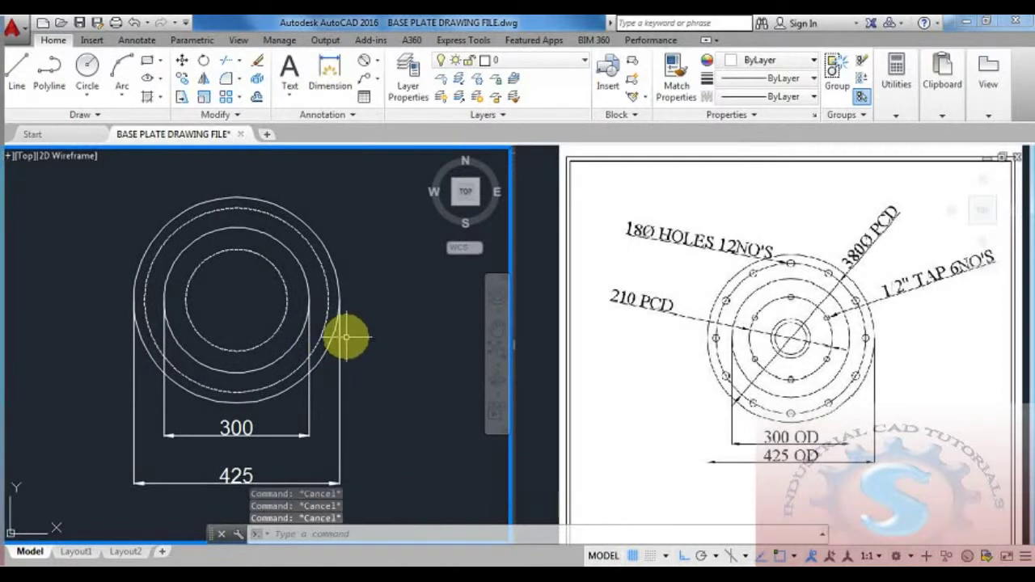
- Draw an 18 diameter hole circle centred on the outer dashed pitch circle's lowest point
mouse_move(347, 336)
middle_mouse_down()
mouse_move(354, 347)
mouse_move(357, 334)
middle_mouse_up()
type("c")
key("Return")
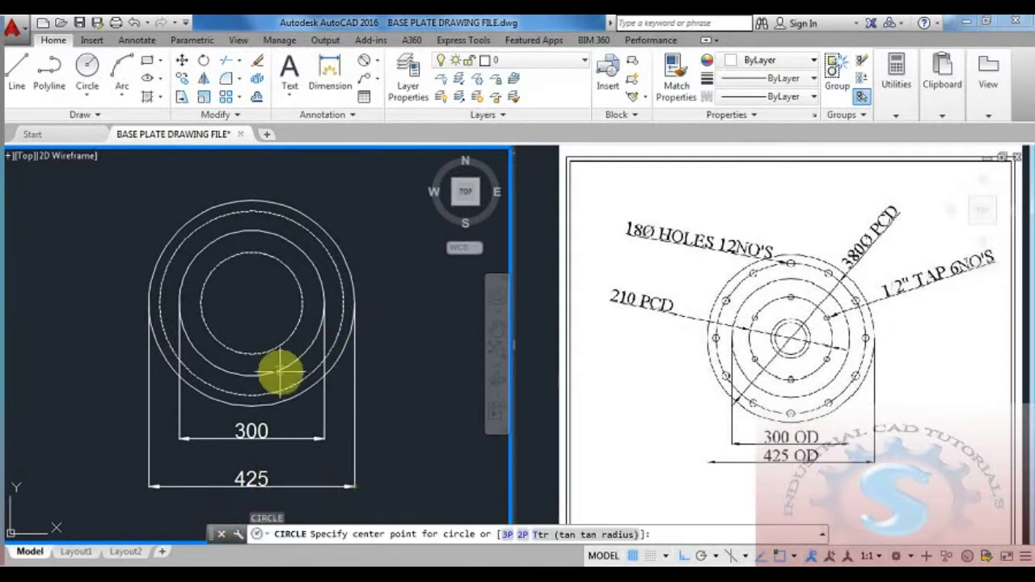
left_click(251, 394)
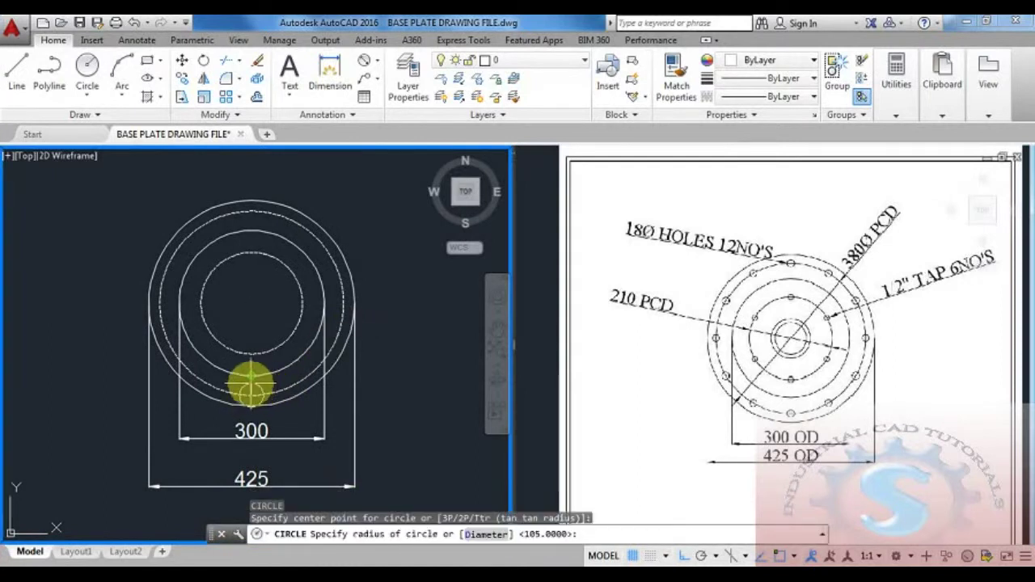
type("D")
key("Return")
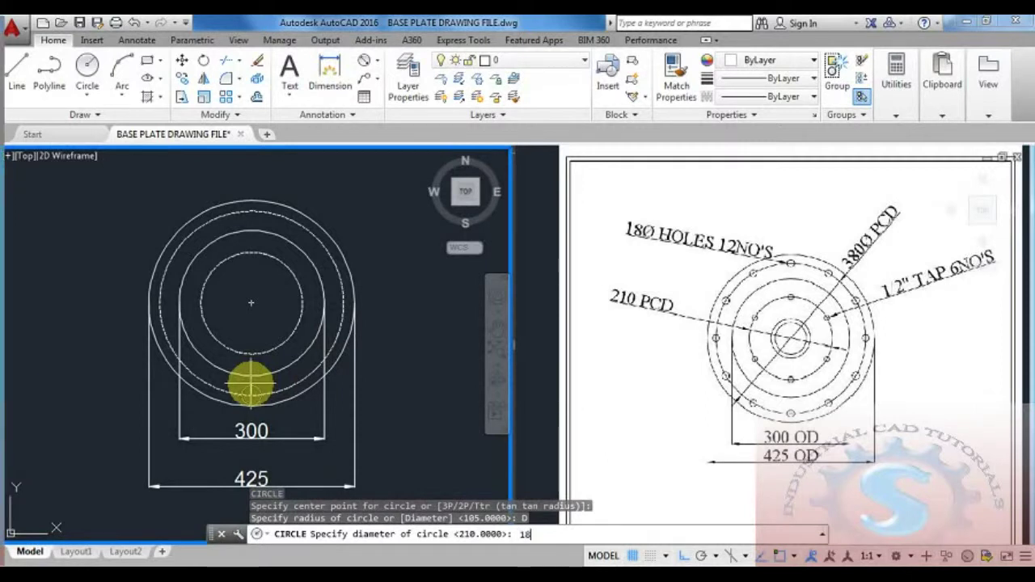
type("18")
key("Return")
- Create a polar array of the 18 diameter hole about the plate's centre
type("ARRAY")
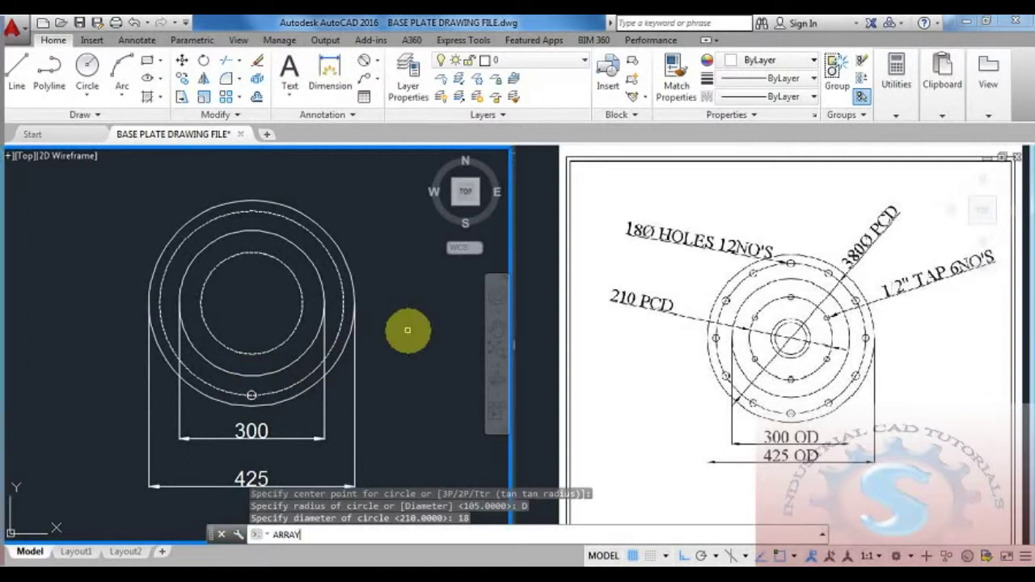
key("Return")
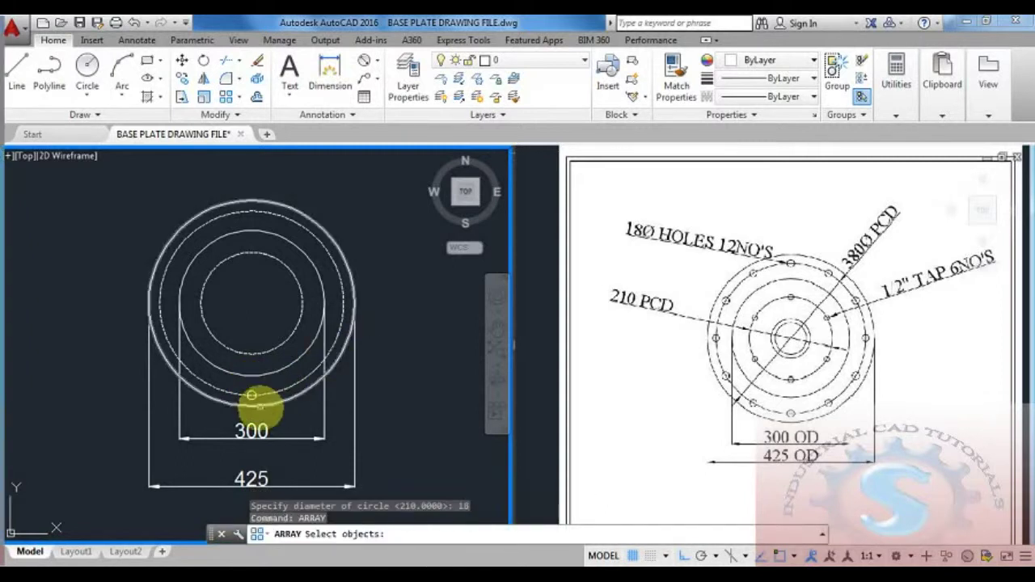
scroll(255, 401, "up", 2)
left_click(251, 398)
key("Return")
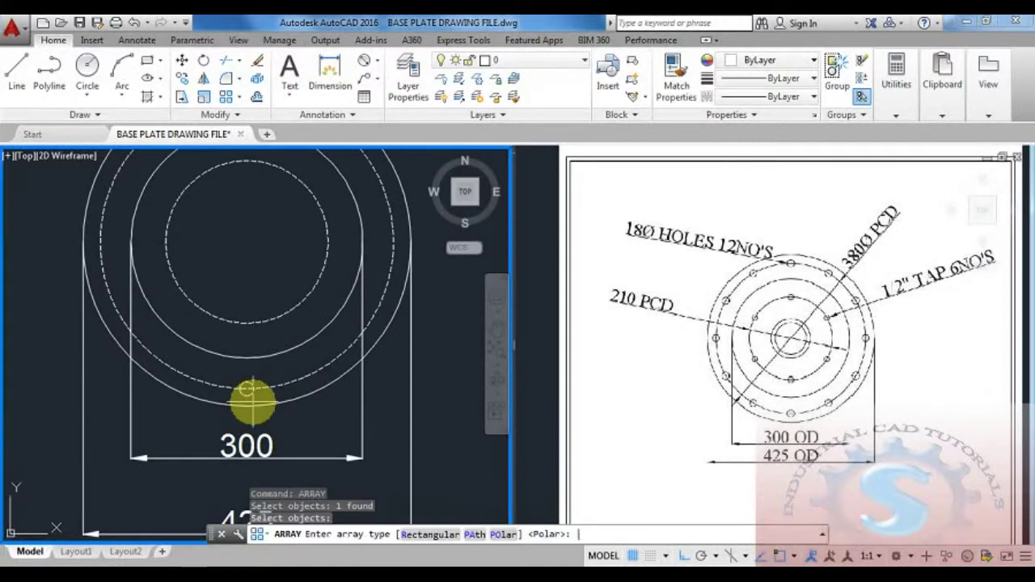
type("POLAR")
key("Return")
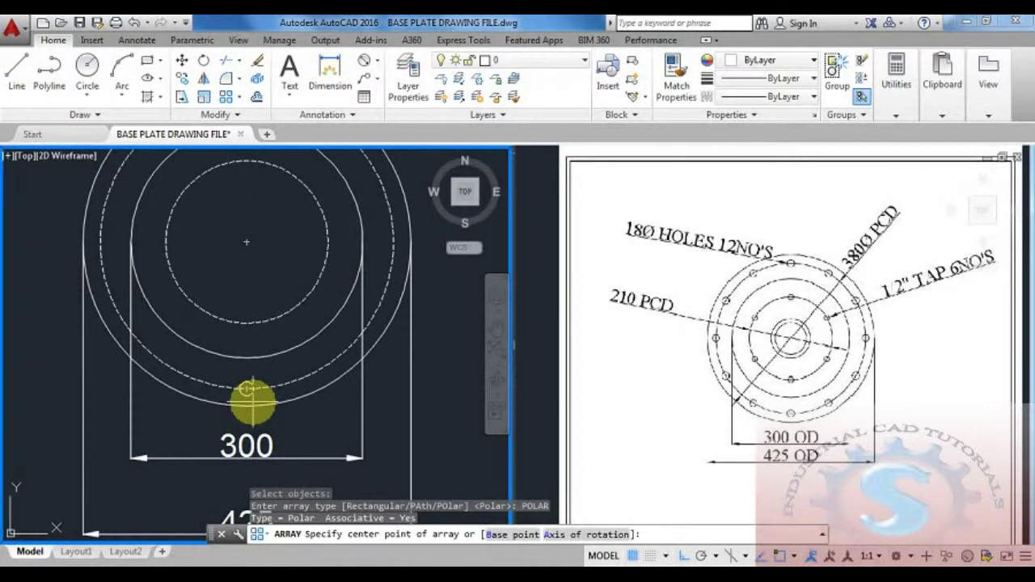
left_click(249, 242)
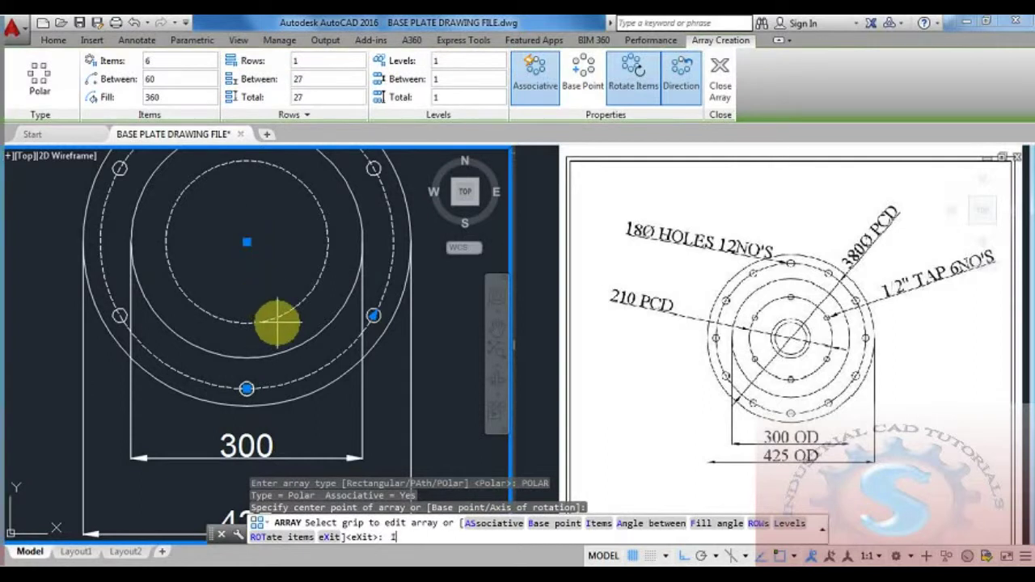
- Set the hole array to 12 items and finish it
key("Return")
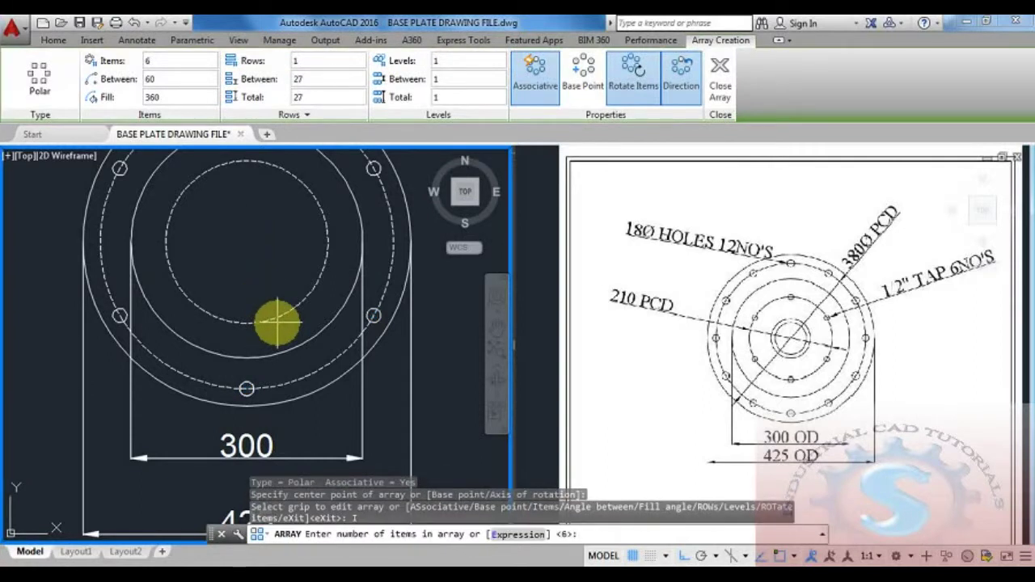
type("12")
key("Return")
scroll(297, 283, "down", 4)
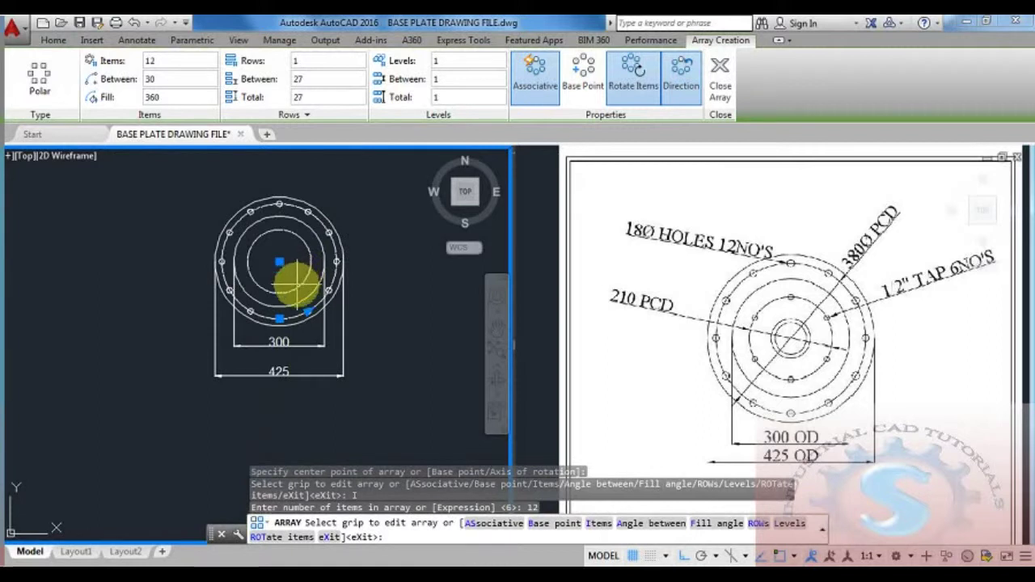
scroll(297, 283, "up", 4)
key("Return")
scroll(324, 319, "down", 5)
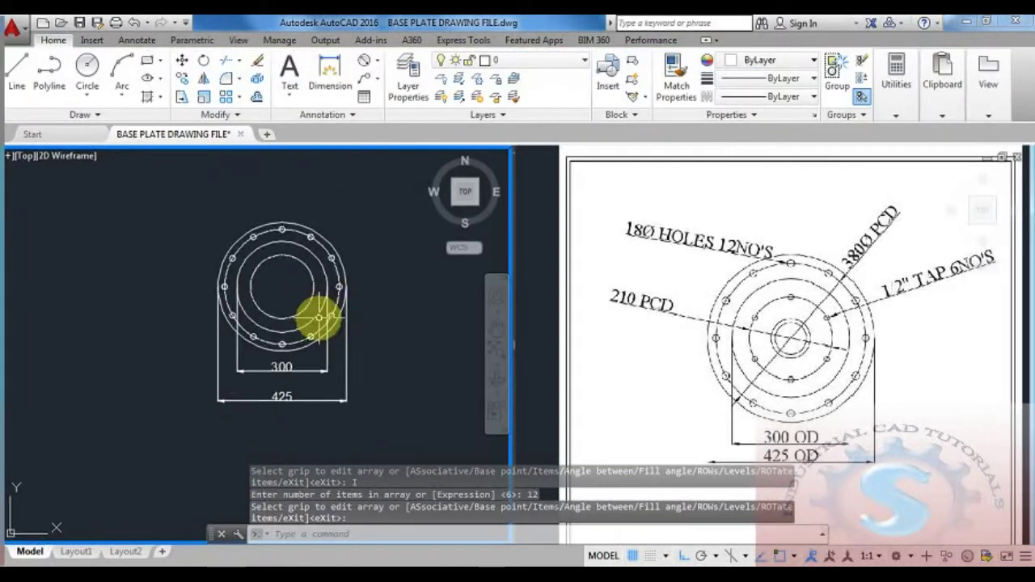
scroll(320, 318, "up", 4)
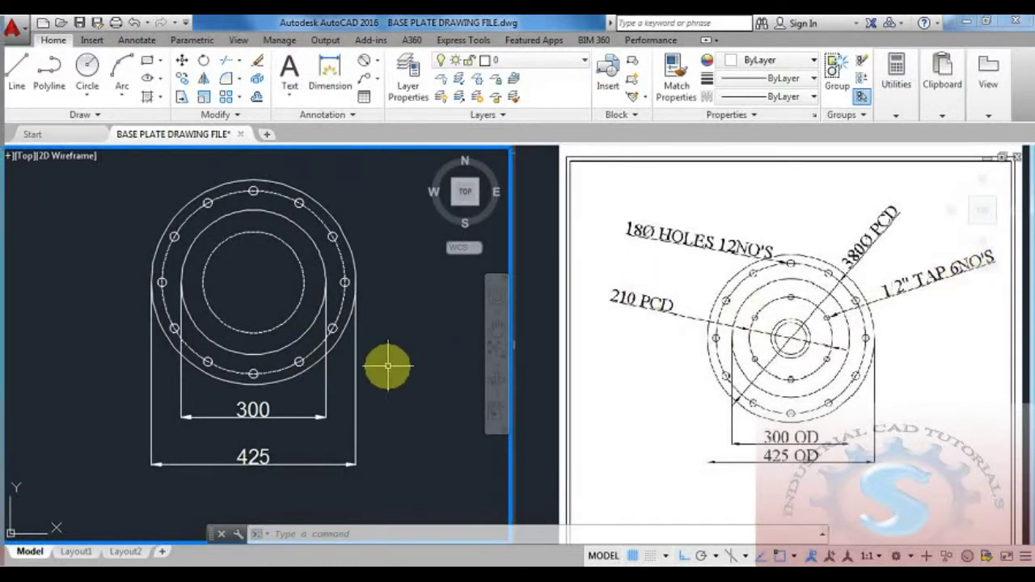
- Draw a 12.5 diameter hole circle centred on the rightmost point of the inner dashed pitch circle
middle_click_drag(387, 355, 386, 359)
key("Escape")
key("Escape")
type("c")
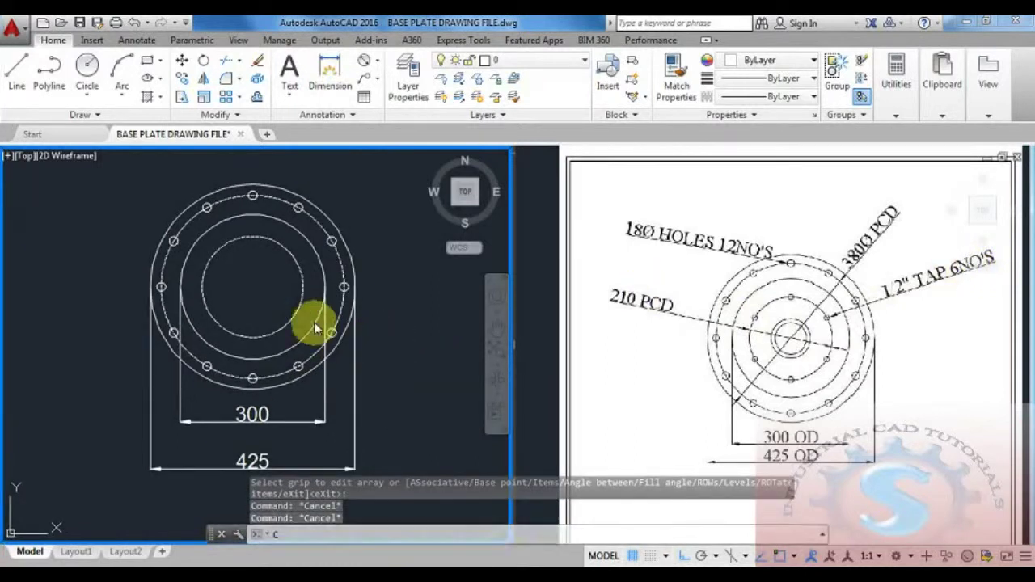
key("Return")
left_click(304, 287)
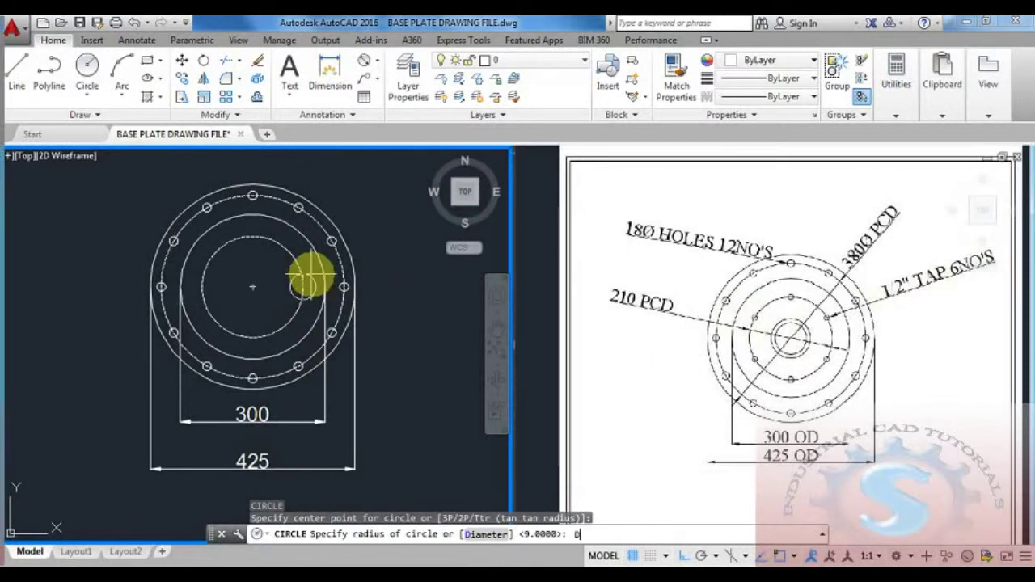
type("d")
key("Return")
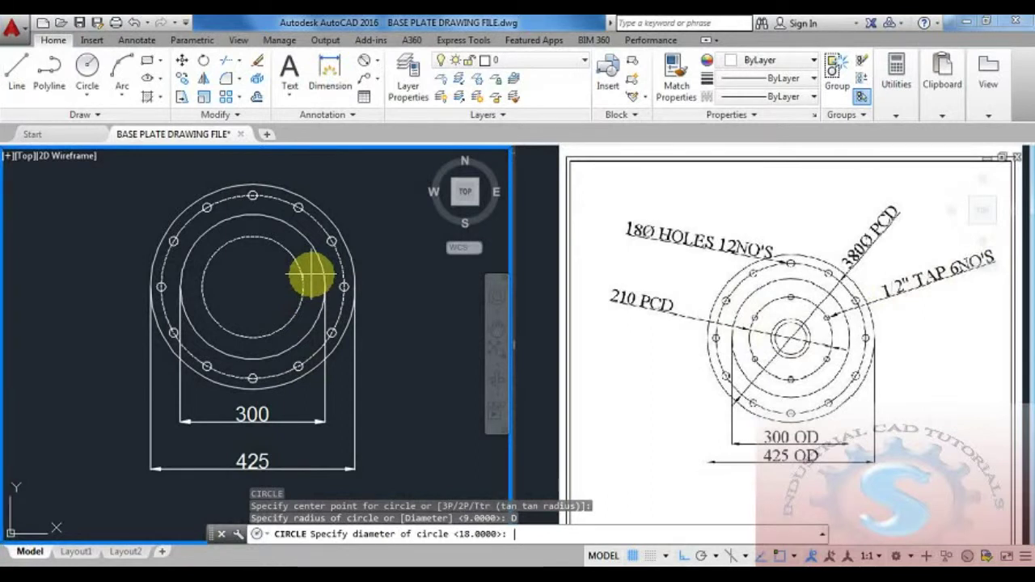
type("12.5")
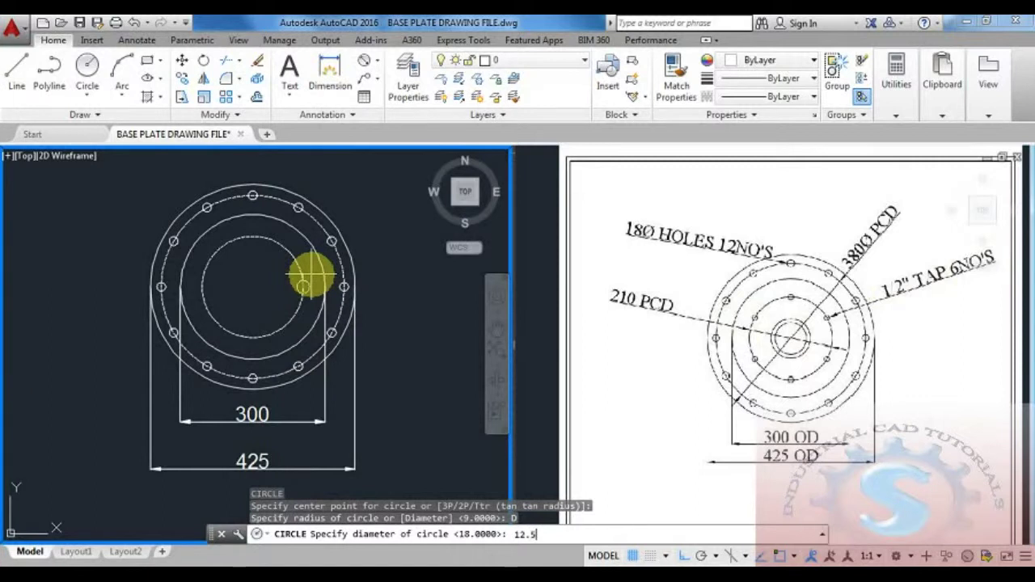
key("Return")
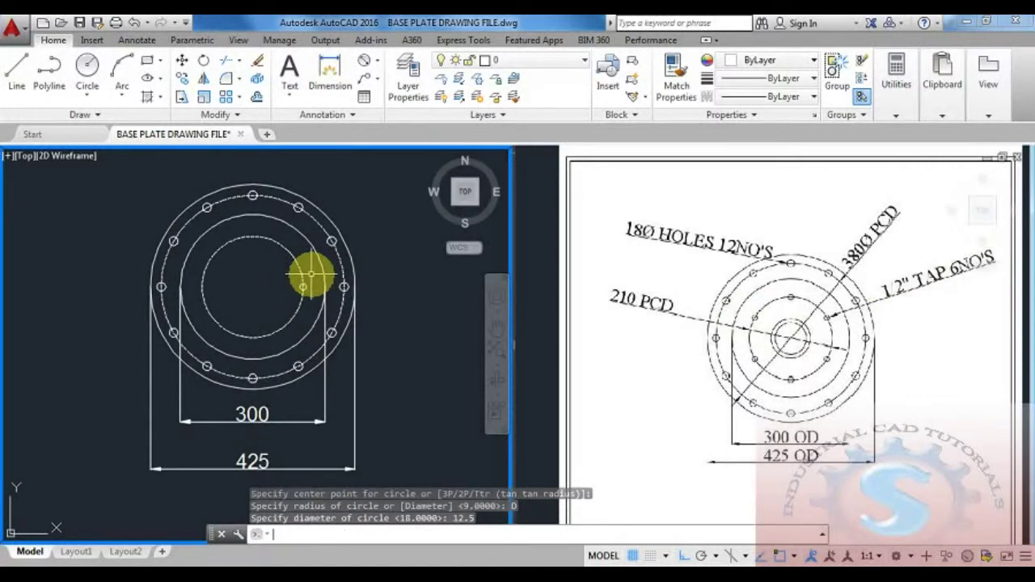
scroll(311, 275, "up", 3)
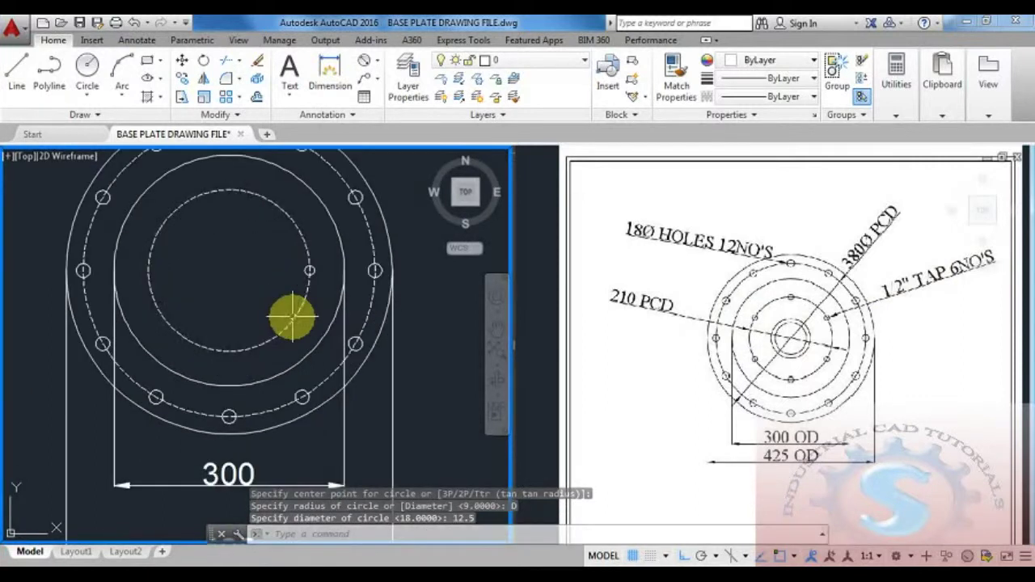
left_click(365, 65)
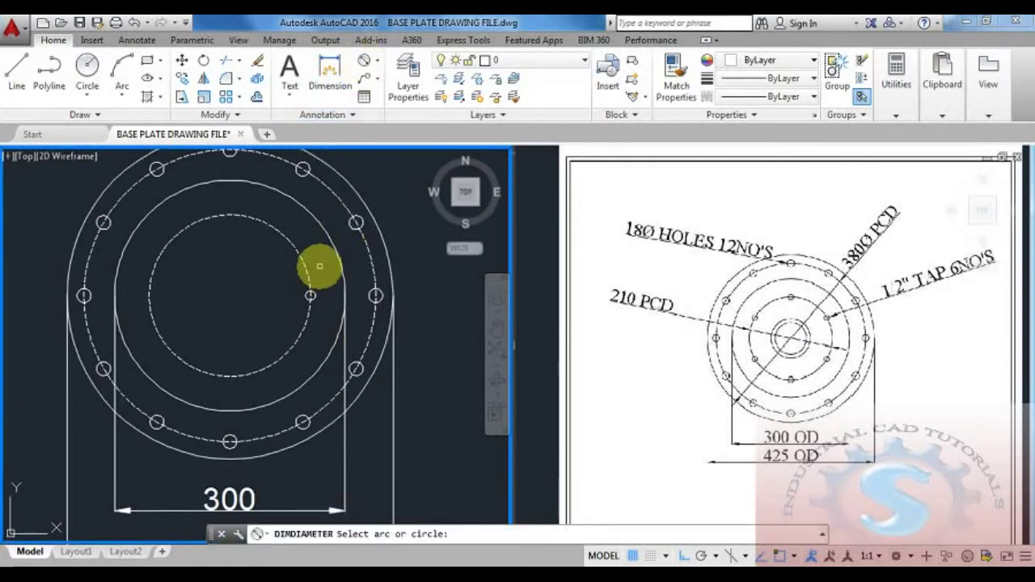
key("Escape")
key("Escape")
- Create a polar array of the 12.5 diameter hole with 6 items about the plate's centre
type("ARRA")
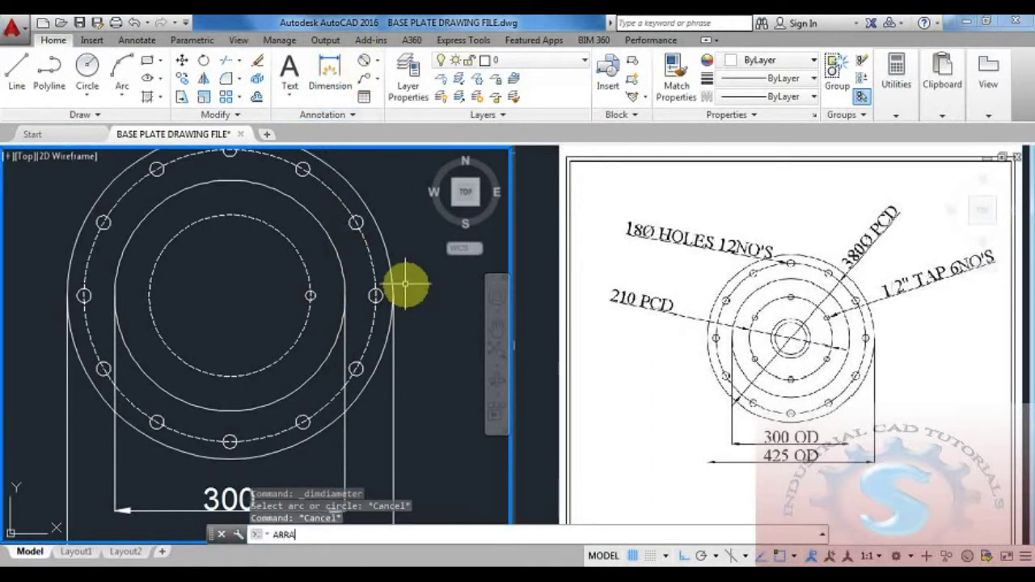
type("Y")
key("Return")
scroll(314, 301, "up", 2)
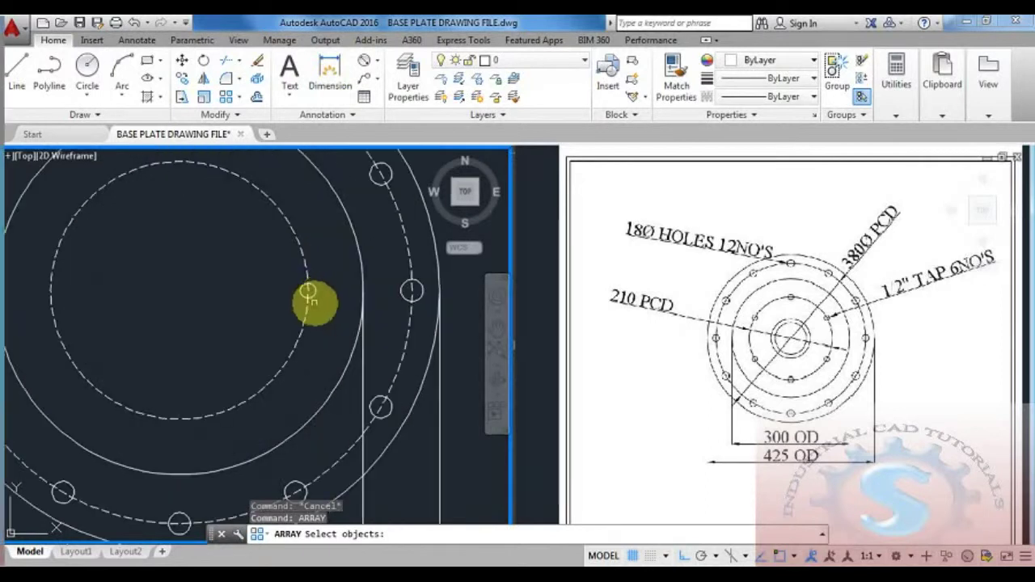
scroll(310, 293, "down", 5)
left_click(308, 293)
scroll(273, 316, "up", 3)
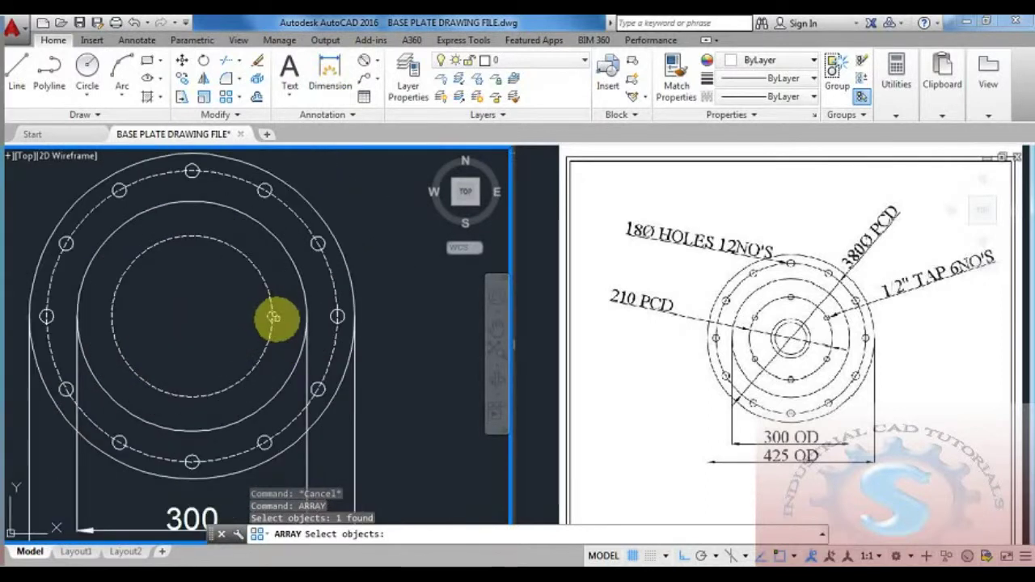
key("Return")
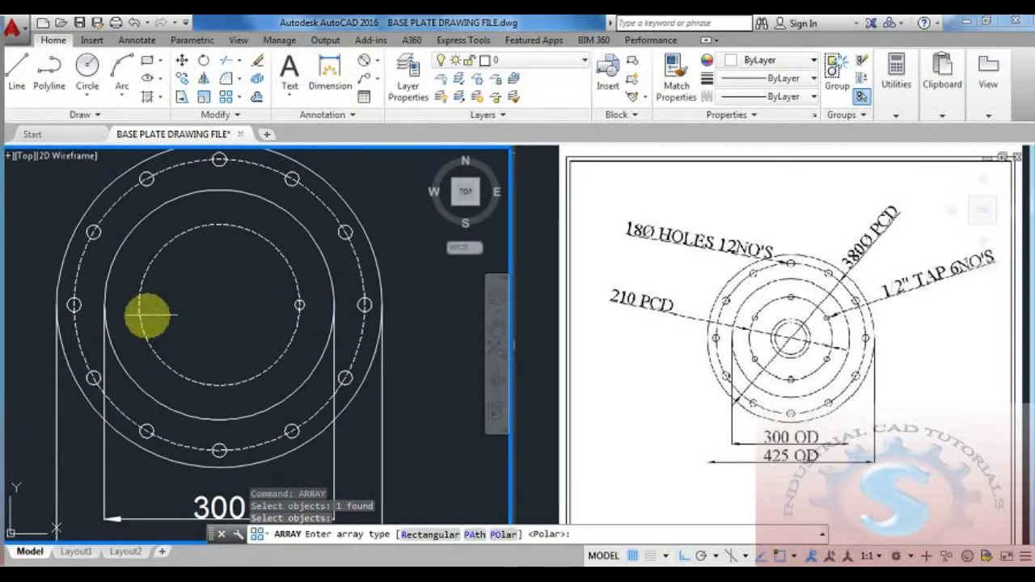
scroll(305, 321, "down", 3)
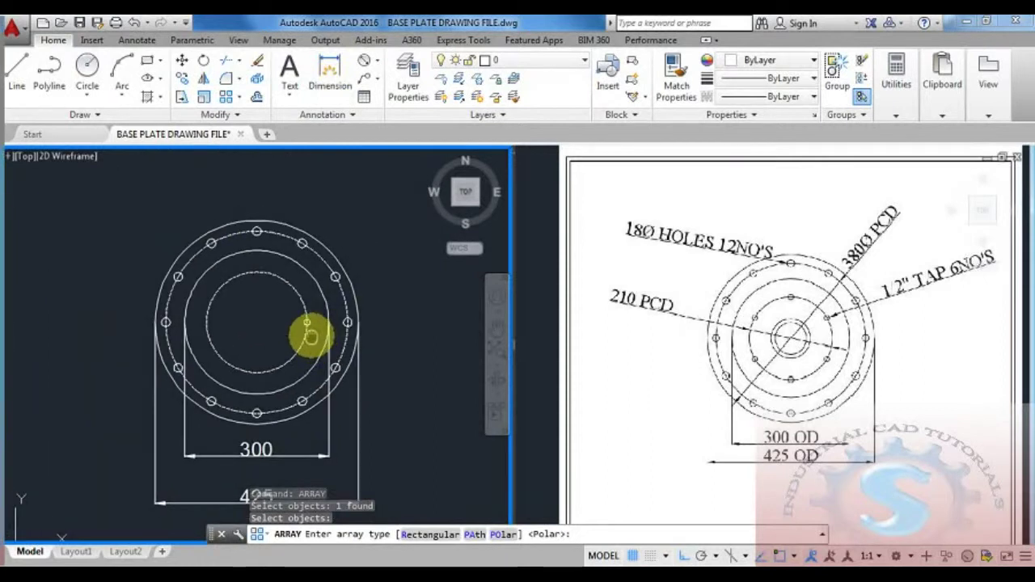
scroll(338, 398, "up", 3)
type("POLAR")
key("Return")
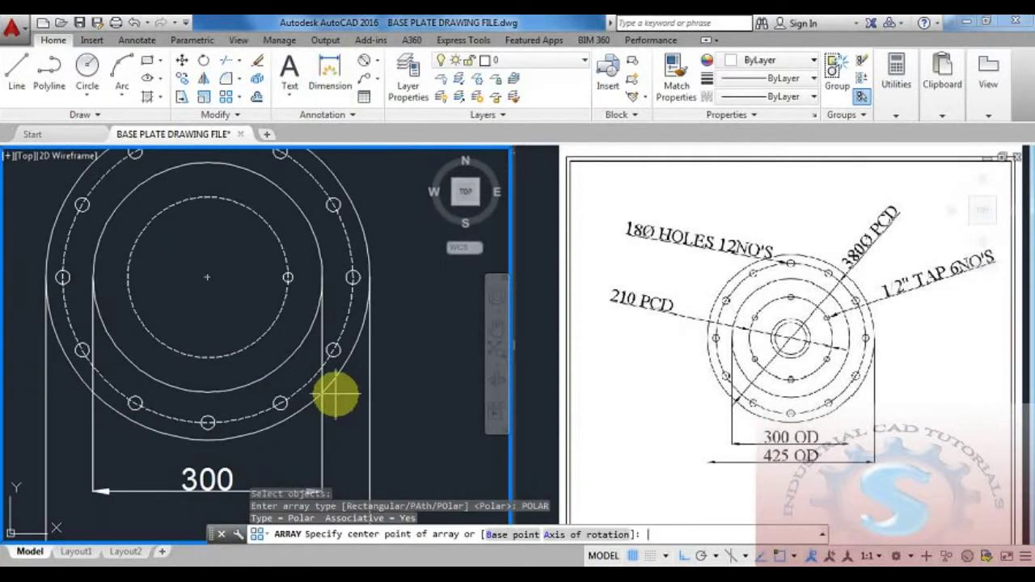
left_click(209, 277)
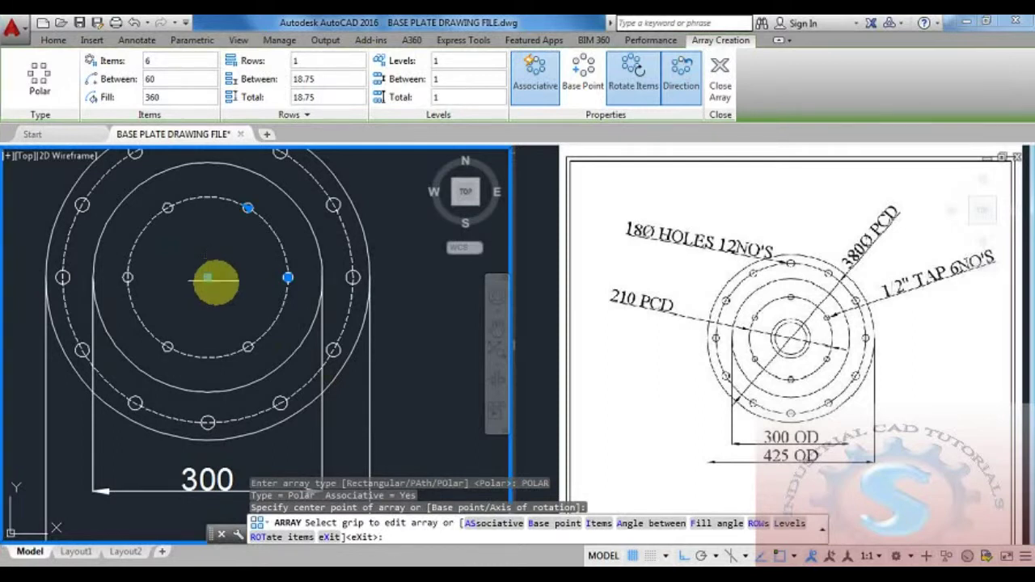
key("Return")
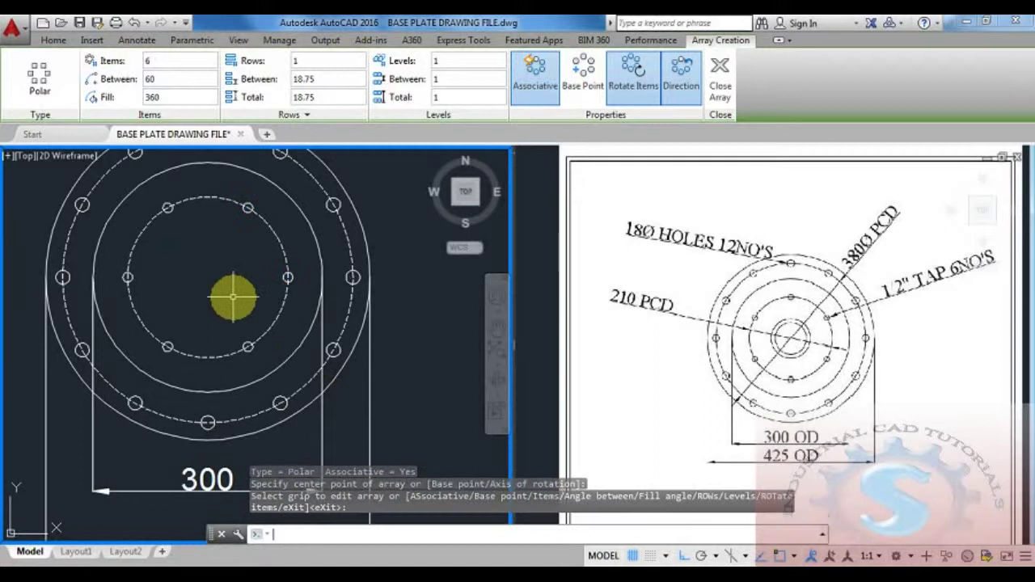
scroll(234, 298, "down", 2)
scroll(280, 319, "up", 2)
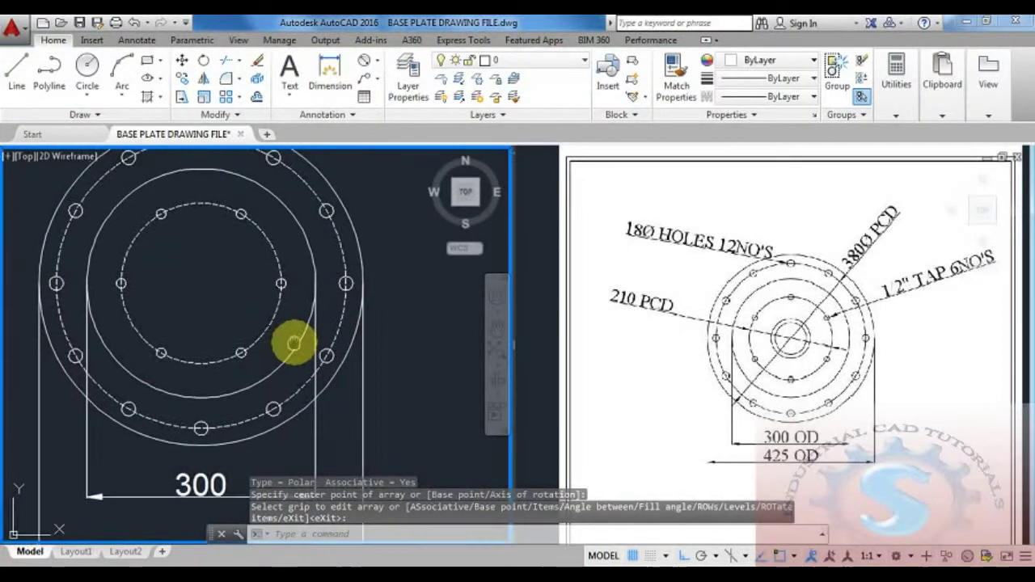
scroll(290, 338, "down", 2)
middle_click_drag(295, 343, 296, 322)
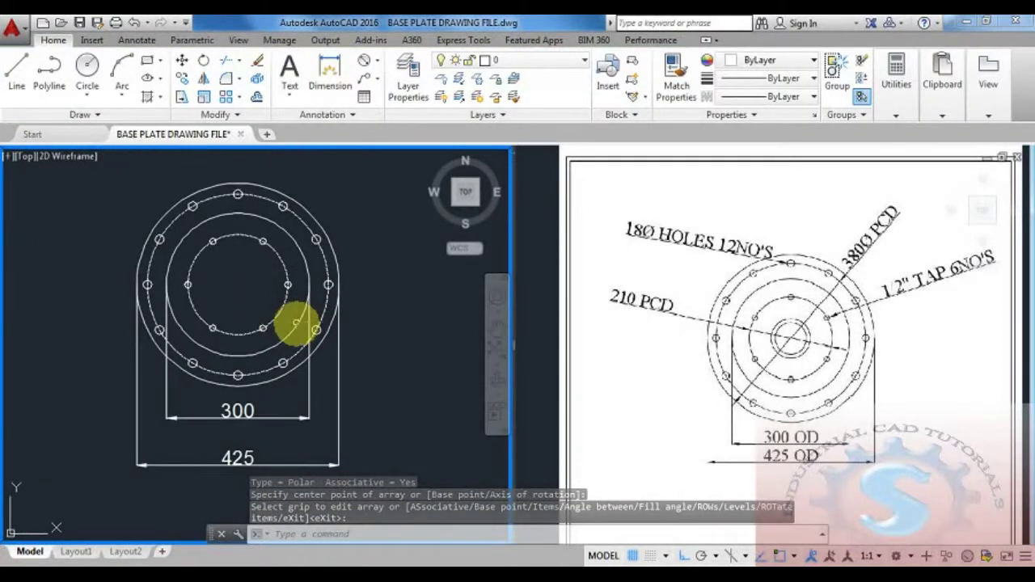
- Consult the section view in the reference drawing and draw an 80 diameter bore circle at the plate's centre
left_click(793, 376)
scroll(792, 377, "down", 2)
mouse_move(793, 377)
middle_mouse_down()
mouse_move(759, 311)
mouse_move(745, 352)
middle_mouse_up()
scroll(723, 299, "up", 5)
scroll(727, 284, "down", 2)
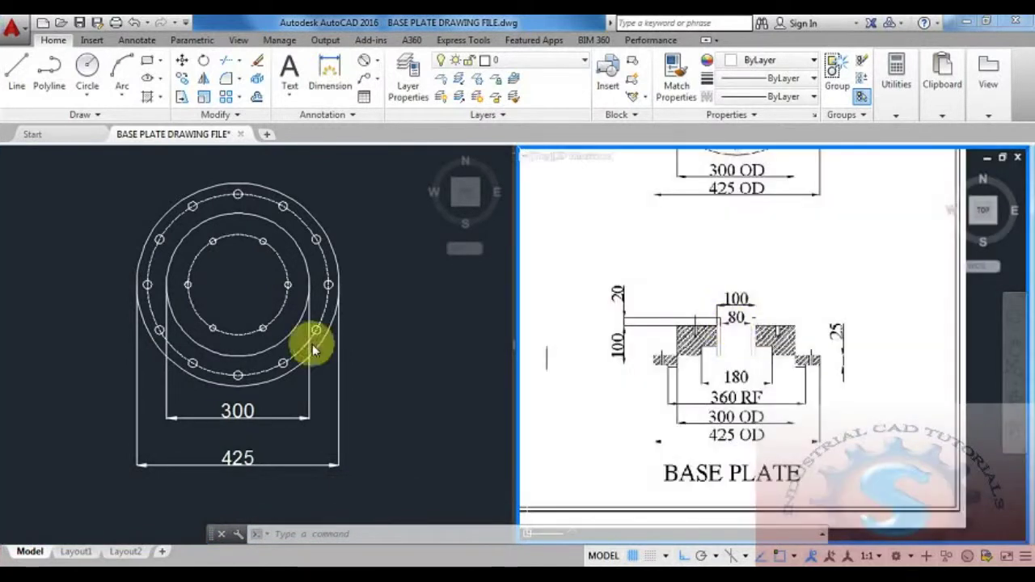
key("Escape")
left_click(228, 286)
key("Escape")
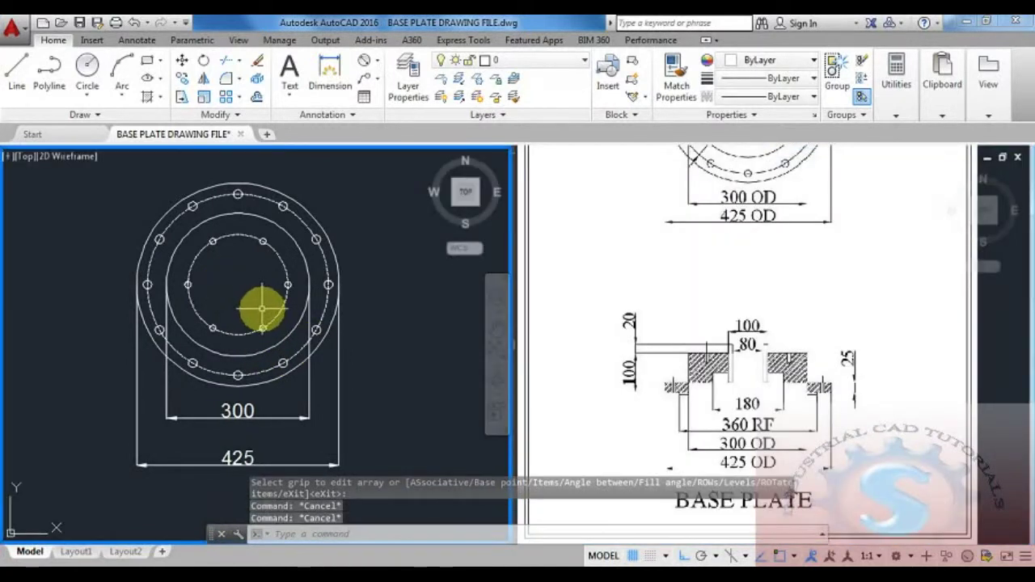
type("c")
key("Return")
left_click(237, 282)
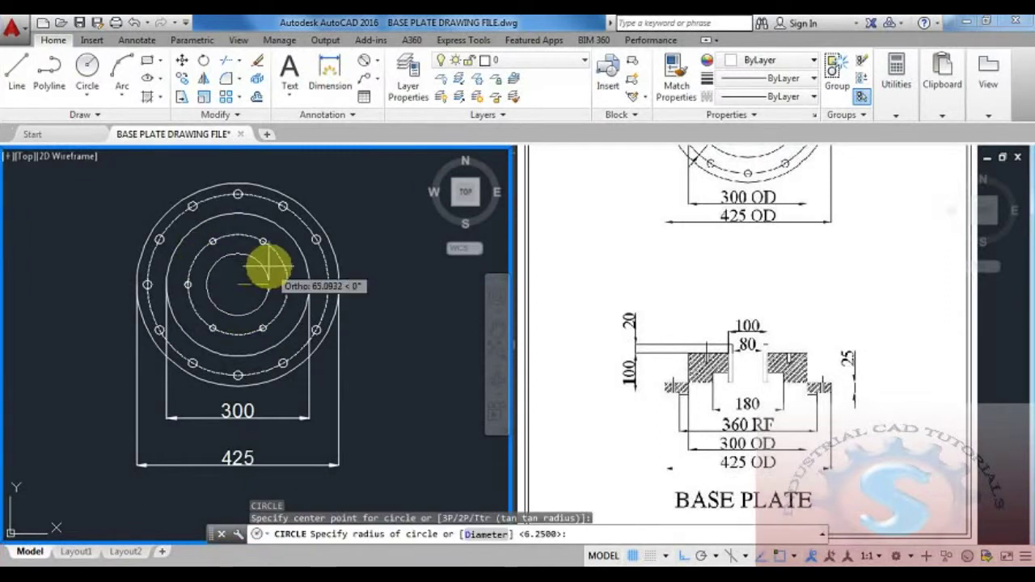
type("d")
key("Return")
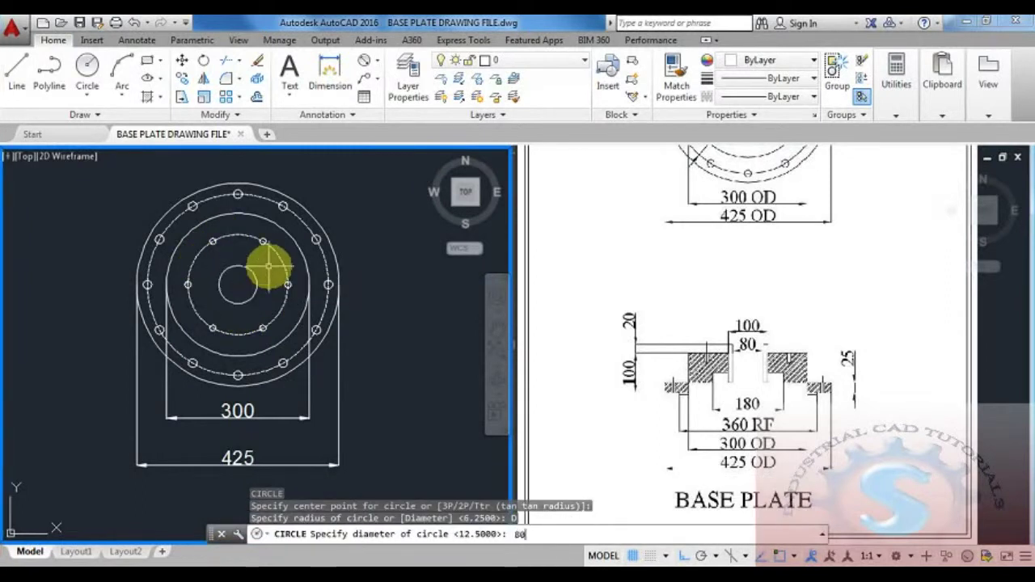
type("80")
key("Return")
- Draw a 100 diameter circle at the plate's centre, concentric with the bore circle
type("c")
key("Return")
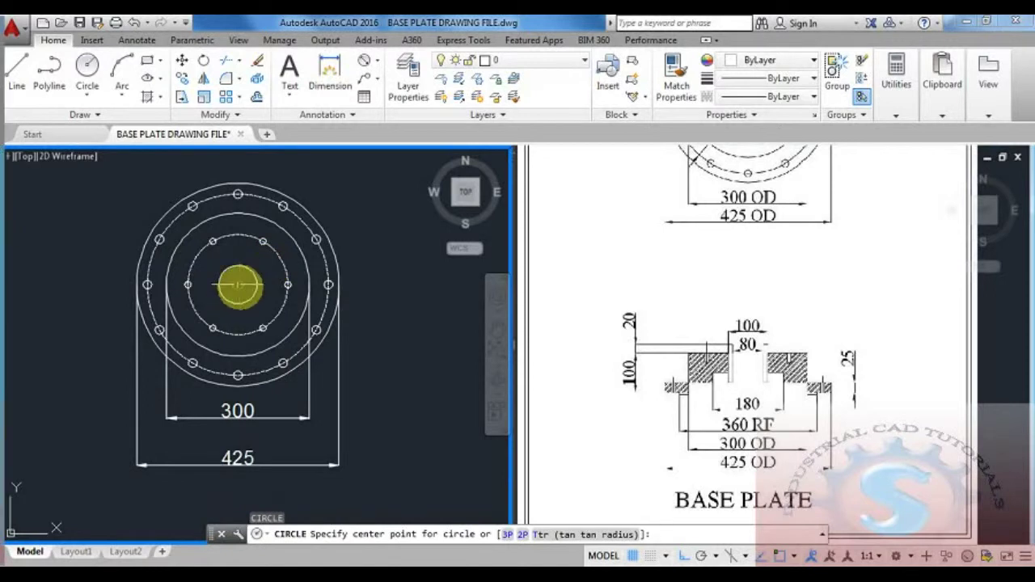
left_click(237, 284)
type("d")
key("Return")
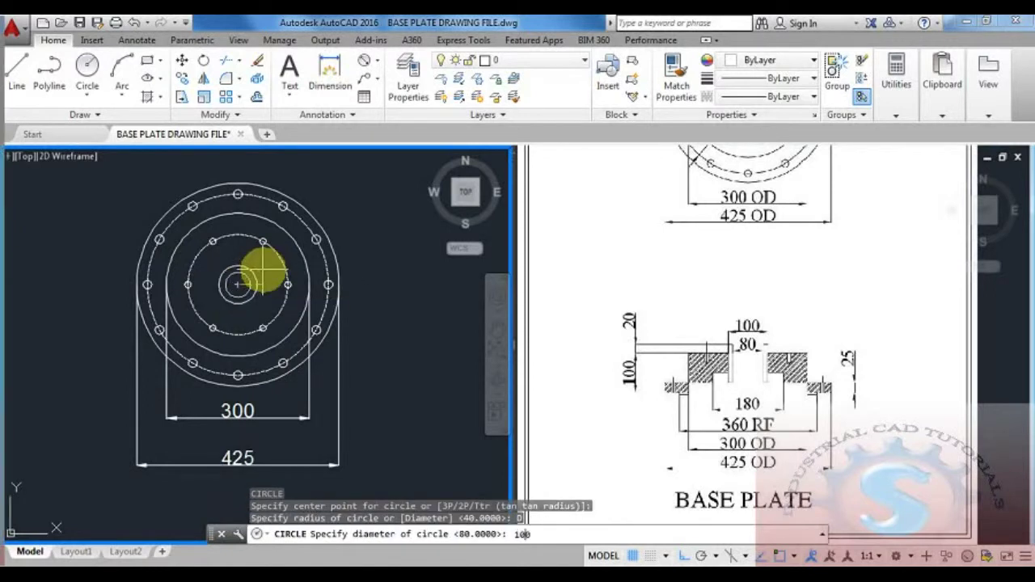
type("100")
key("Return")
- Add diameter dimensions to the outer and inner dashed pitch circles, placing their text outside the plate at the upper right
left_click(658, 312)
scroll(658, 313, "down", 4)
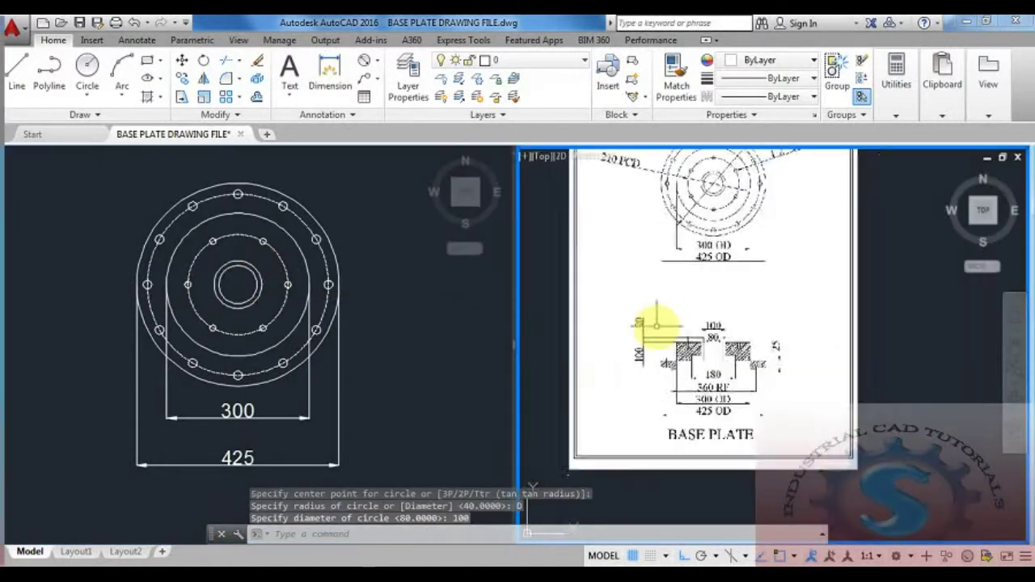
scroll(672, 365, "up", 3)
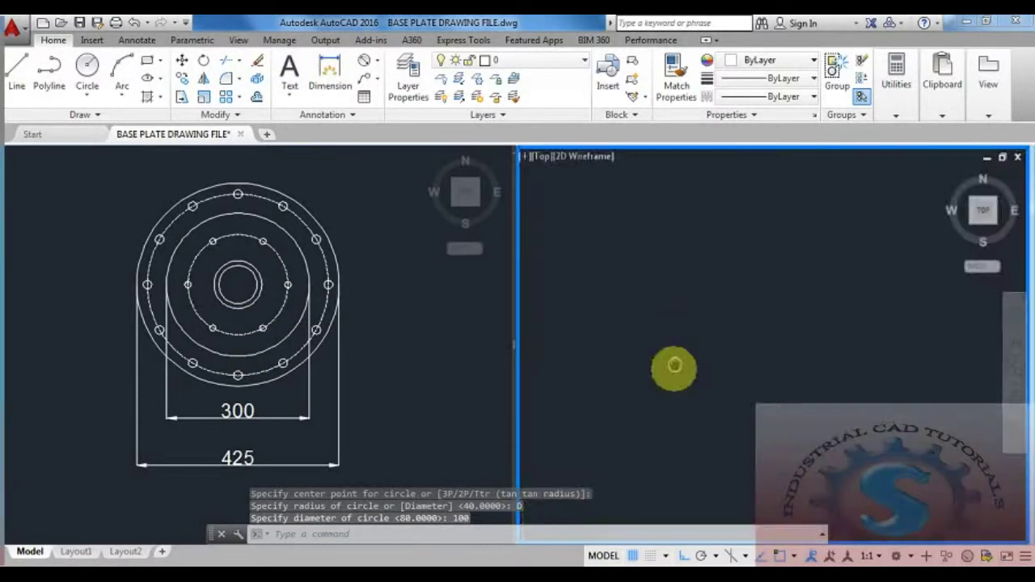
scroll(676, 352, "down", 2)
scroll(693, 342, "up", 2)
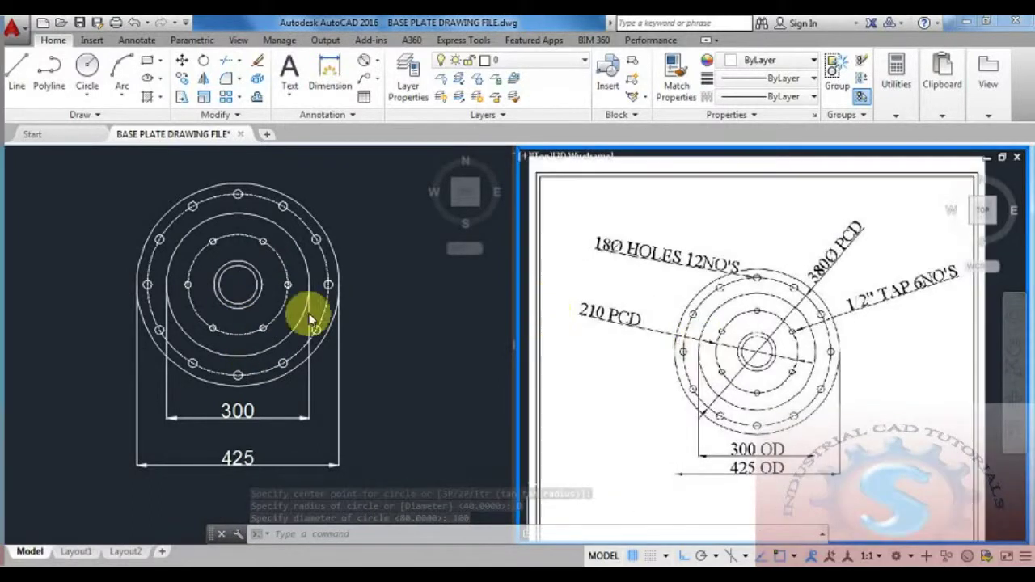
left_click(316, 313)
mouse_move(323, 312)
middle_mouse_down()
mouse_move(338, 311)
mouse_move(337, 337)
middle_mouse_up()
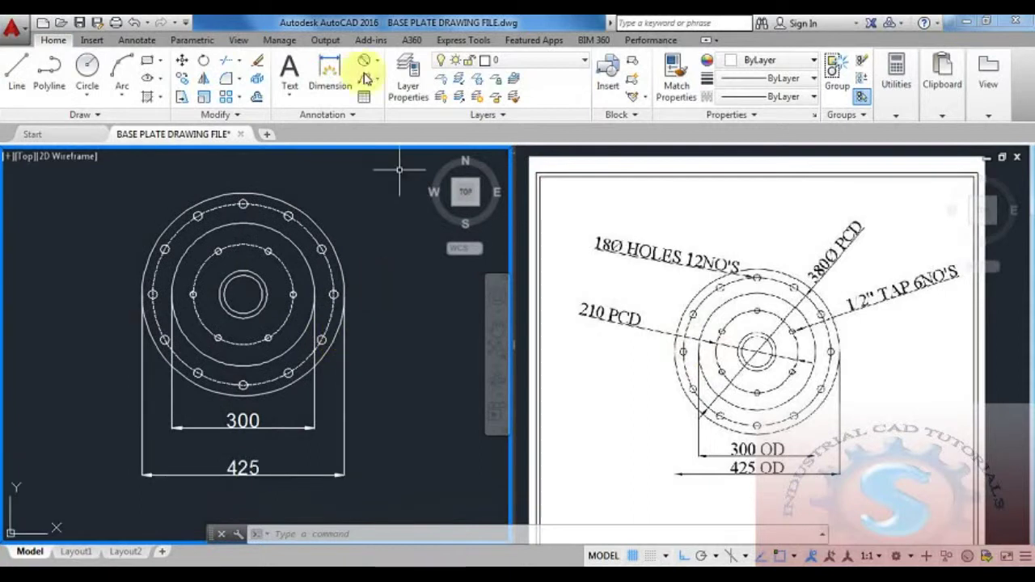
left_click(363, 64)
left_click(310, 232)
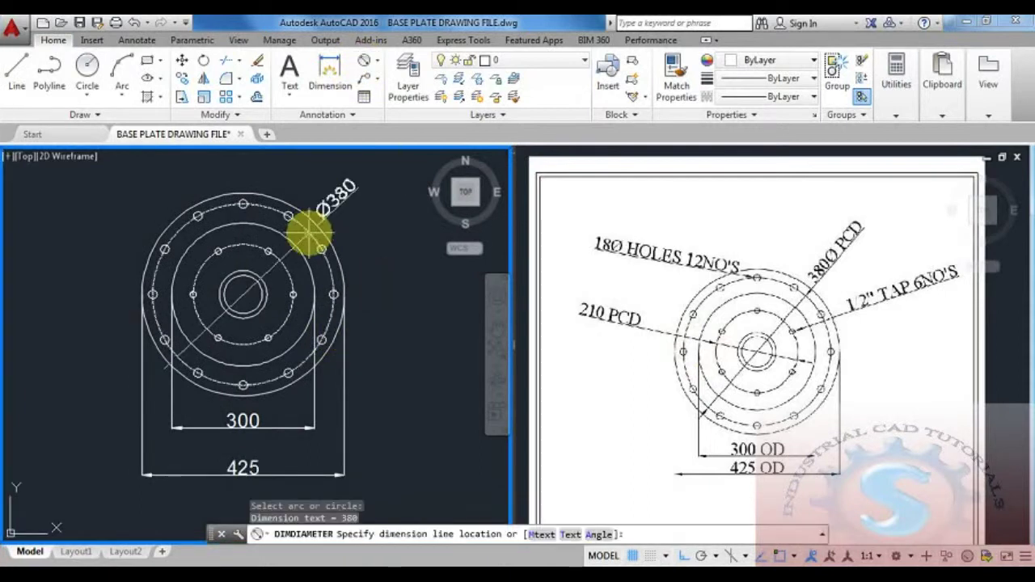
left_click(372, 192)
key("Return")
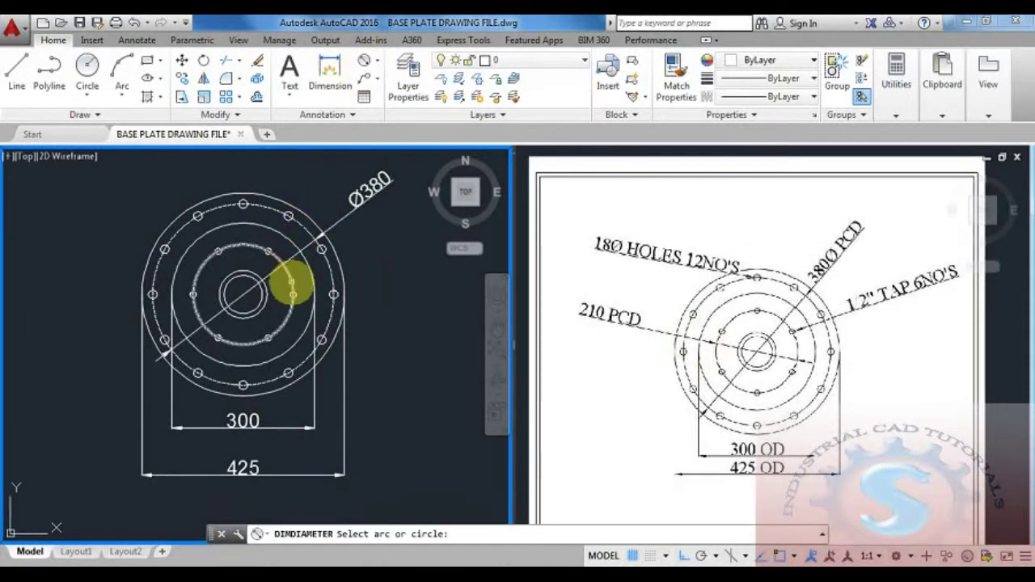
left_click(293, 280)
left_click(406, 249)
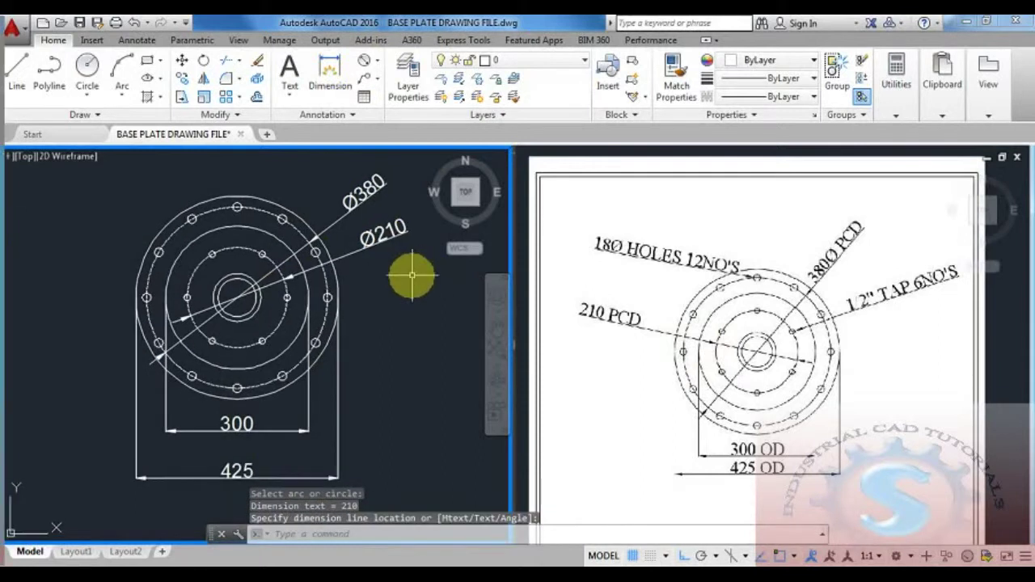
- Append OD to the 300 dimension text below the plate so it reads 300 OD
left_click(694, 297)
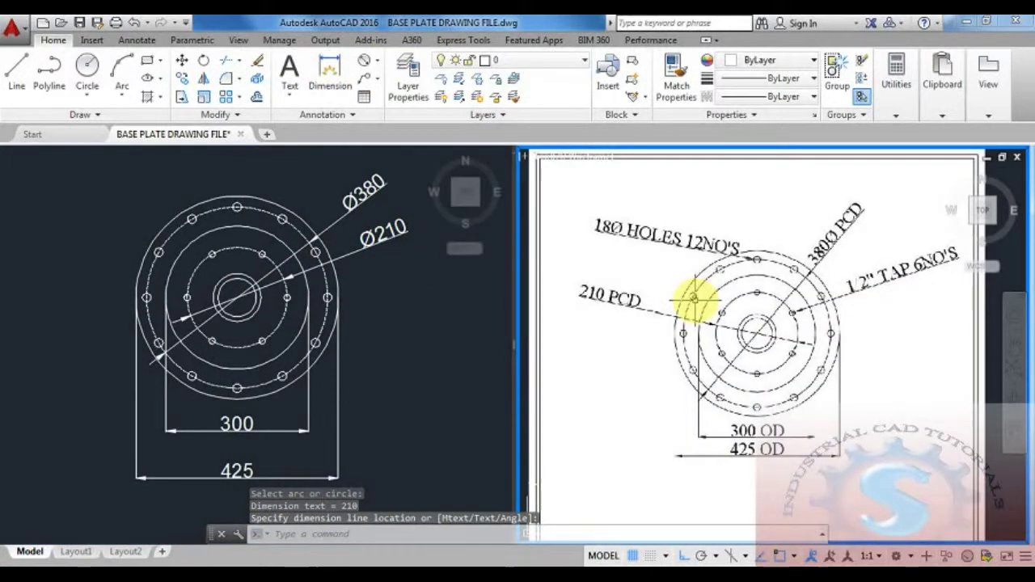
left_click(325, 302)
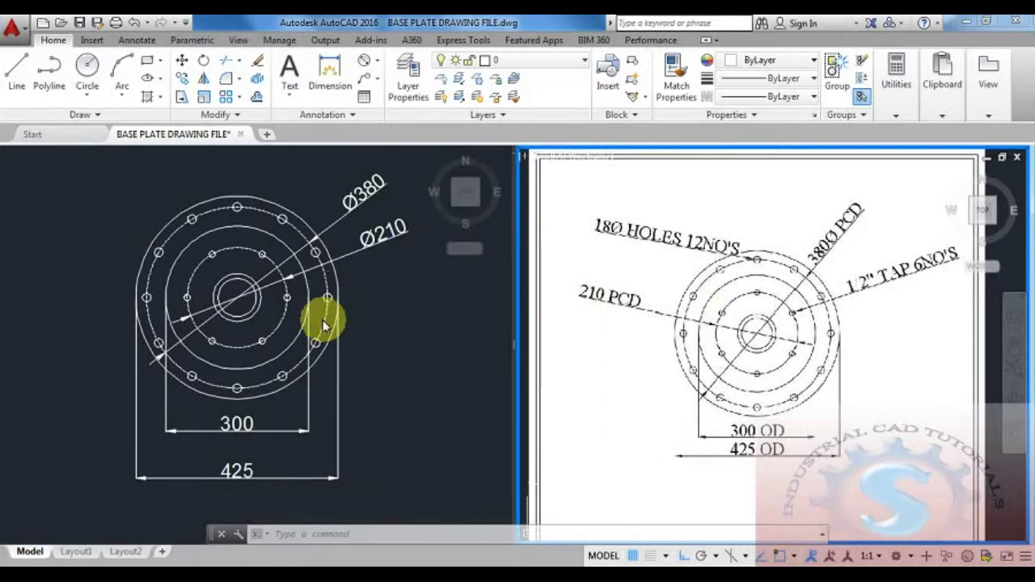
left_click(257, 423)
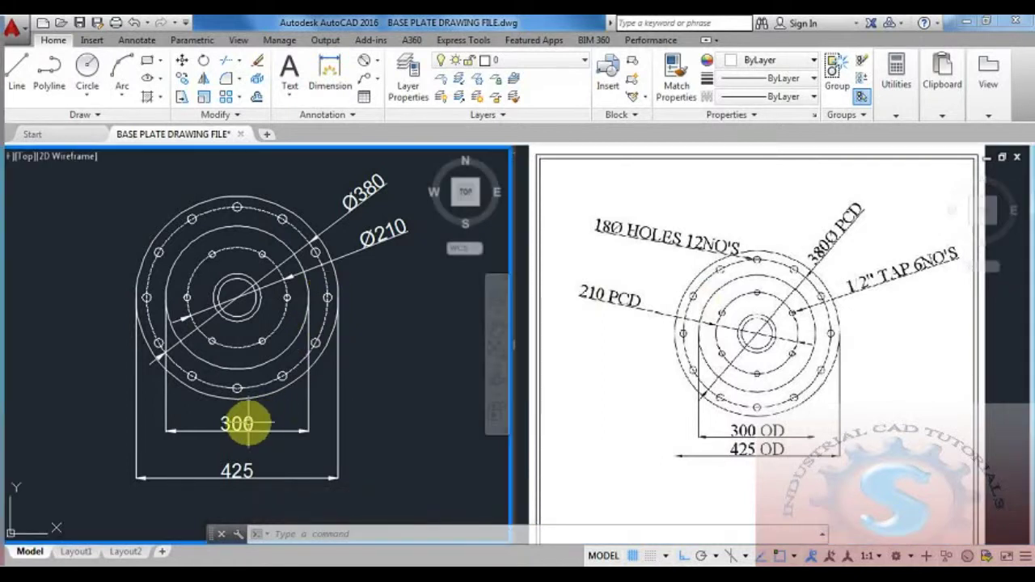
left_click(239, 430)
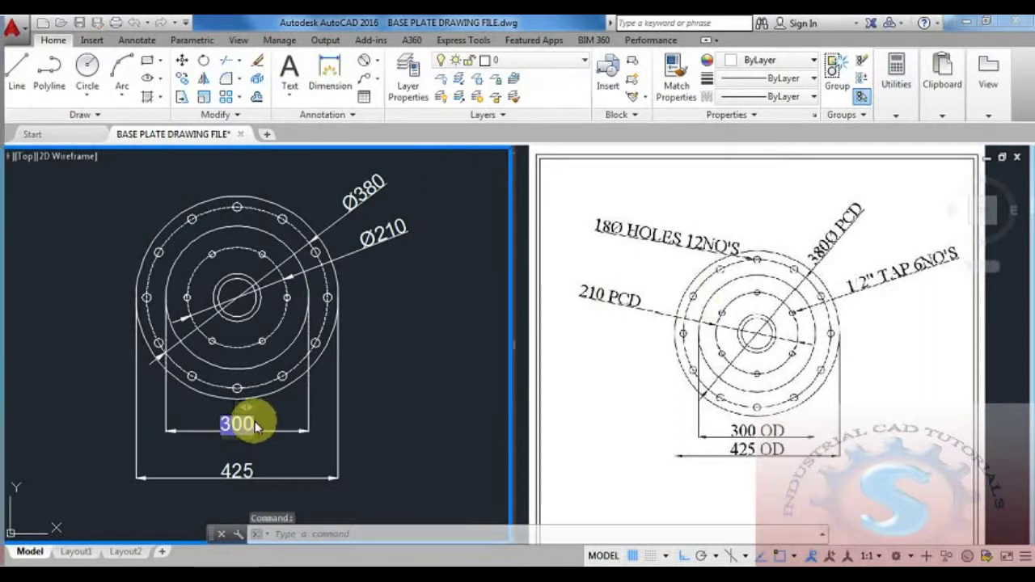
double_click(256, 419)
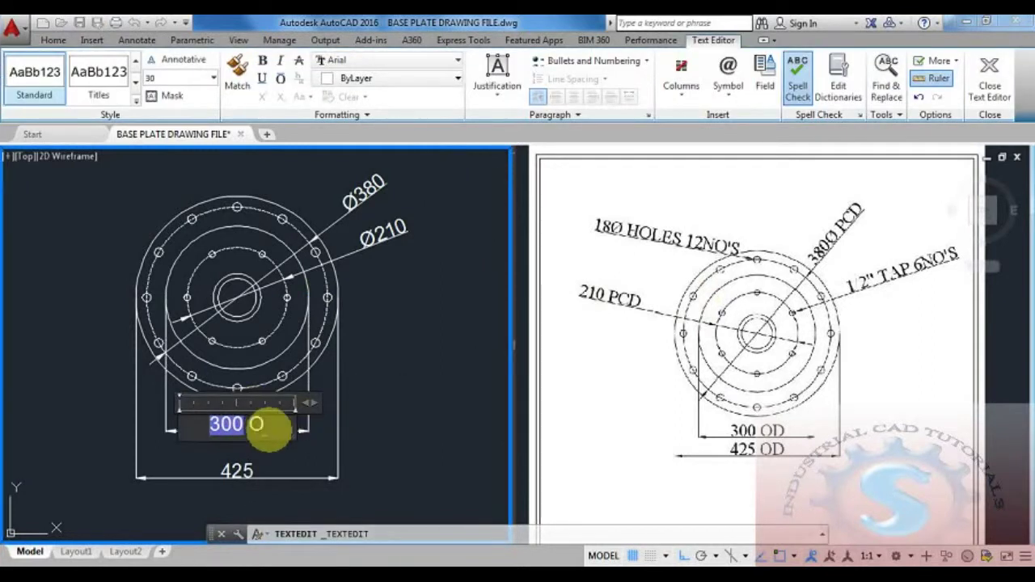
left_click(253, 497)
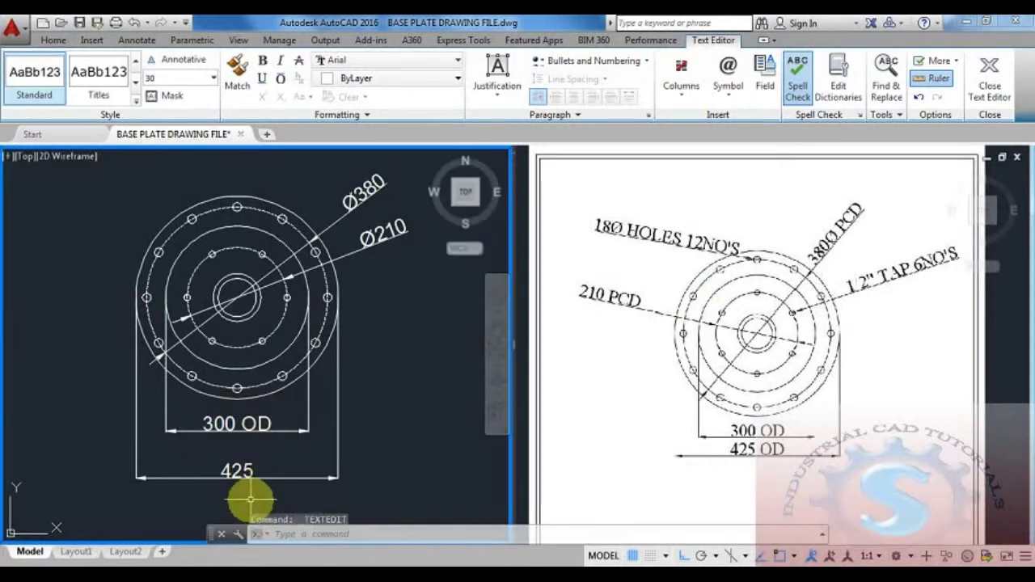
- Append OD to the 425 dimension text so it reads 425 OD
left_click(247, 471)
double_click(249, 471)
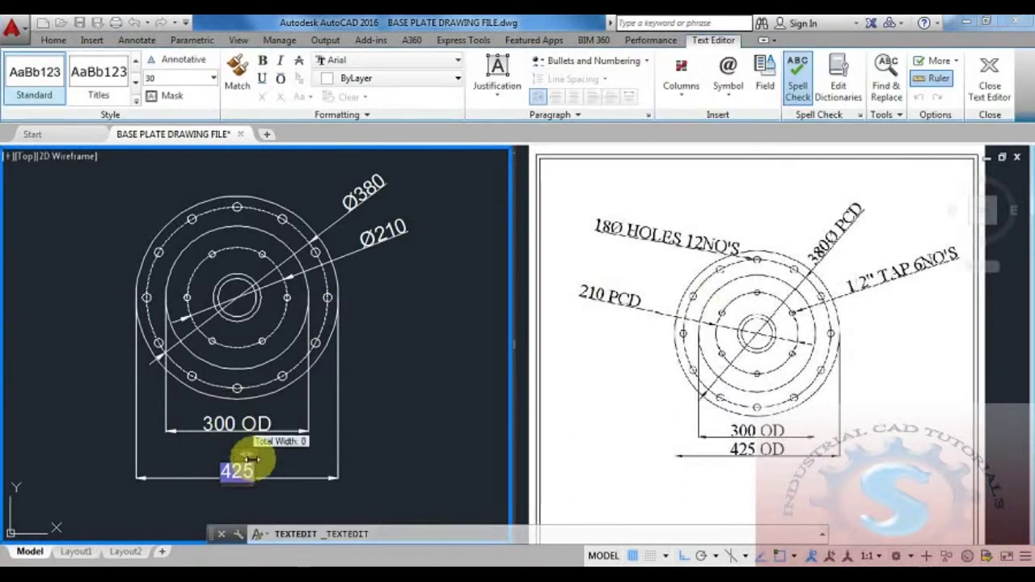
left_click(270, 476)
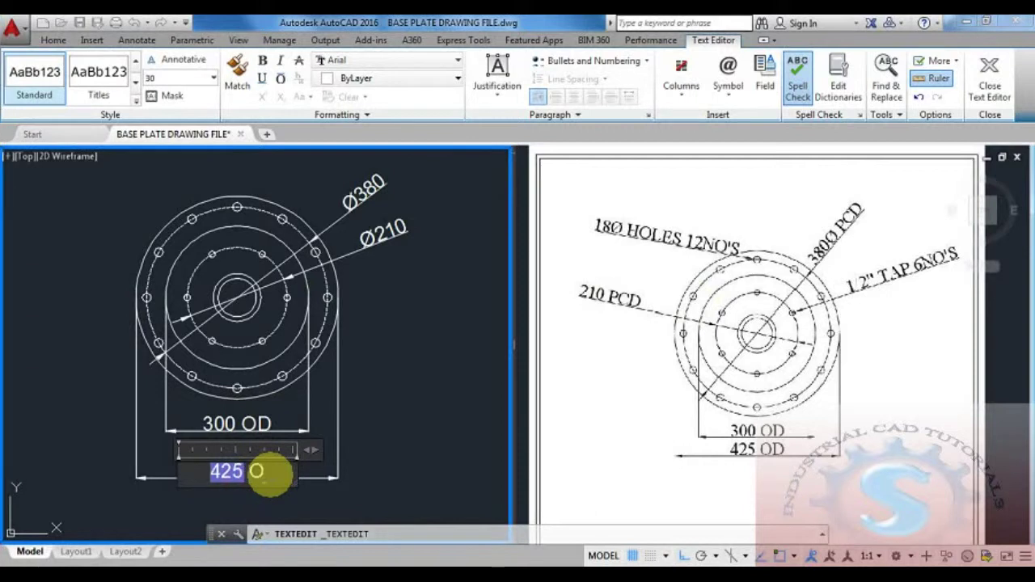
type("OD")
left_click(370, 362)
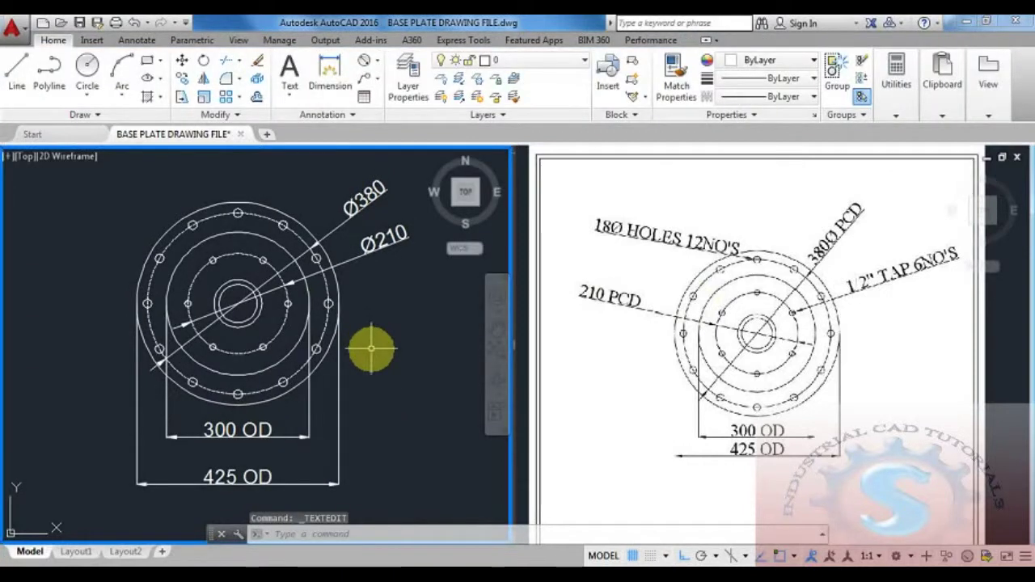
- Append PCD to the inner pitch circle's Ø210 dimension text
left_click(375, 247)
double_click(374, 249)
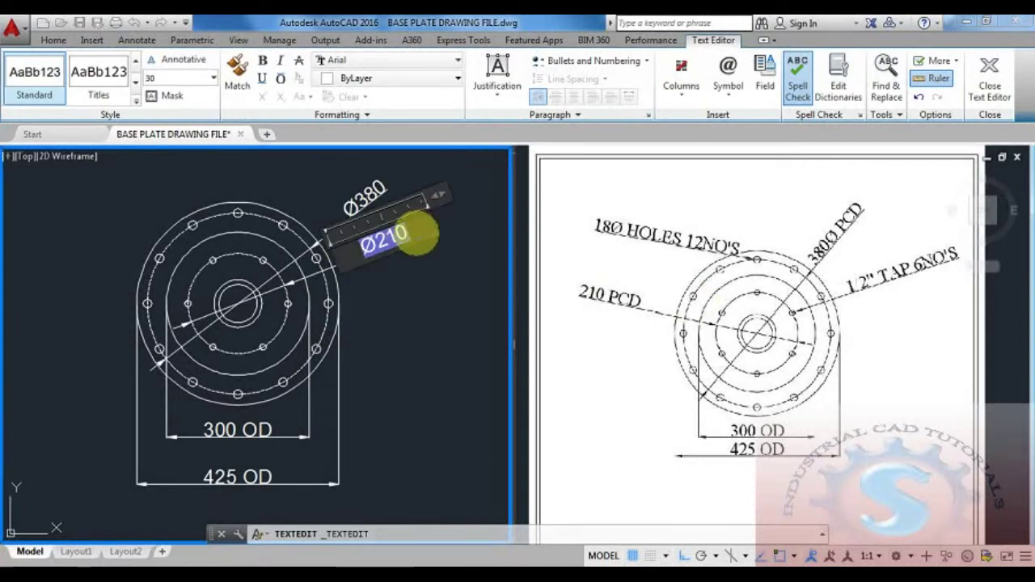
type("PCD")
left_click(402, 340)
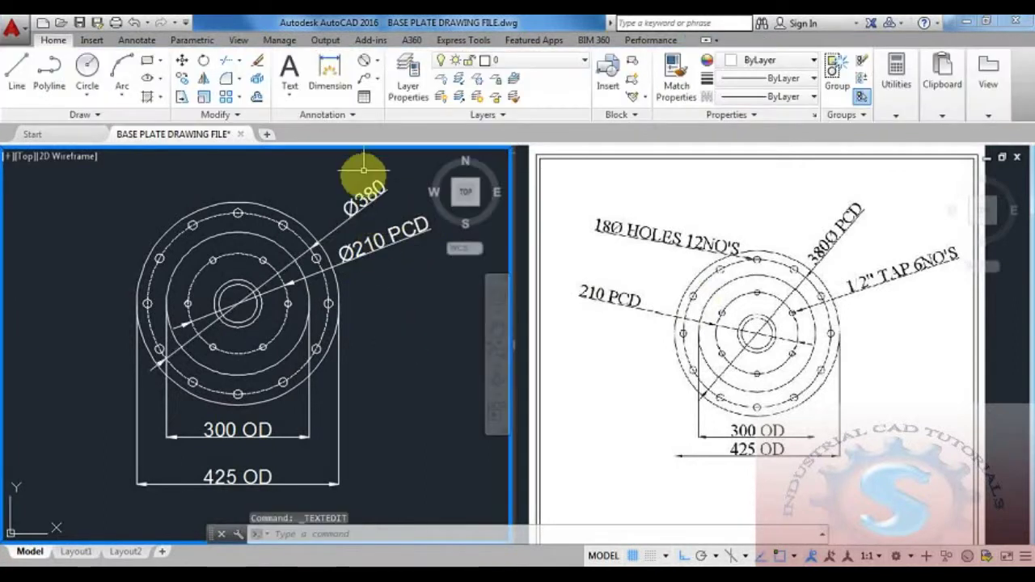
- Append PCD to the outer pitch circle's Ø380 dimension text
left_click(370, 194)
double_click(368, 193)
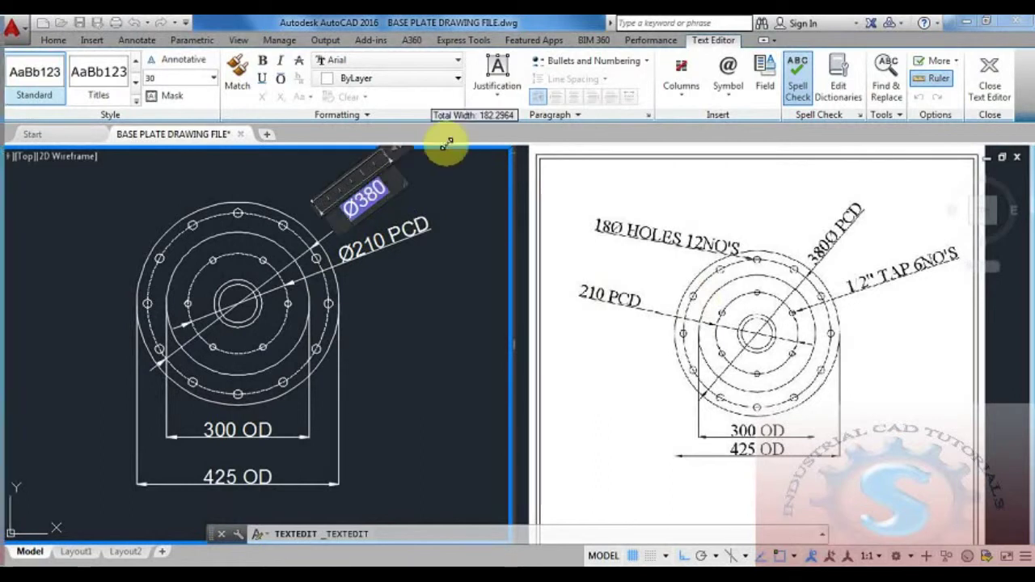
type("PCD")
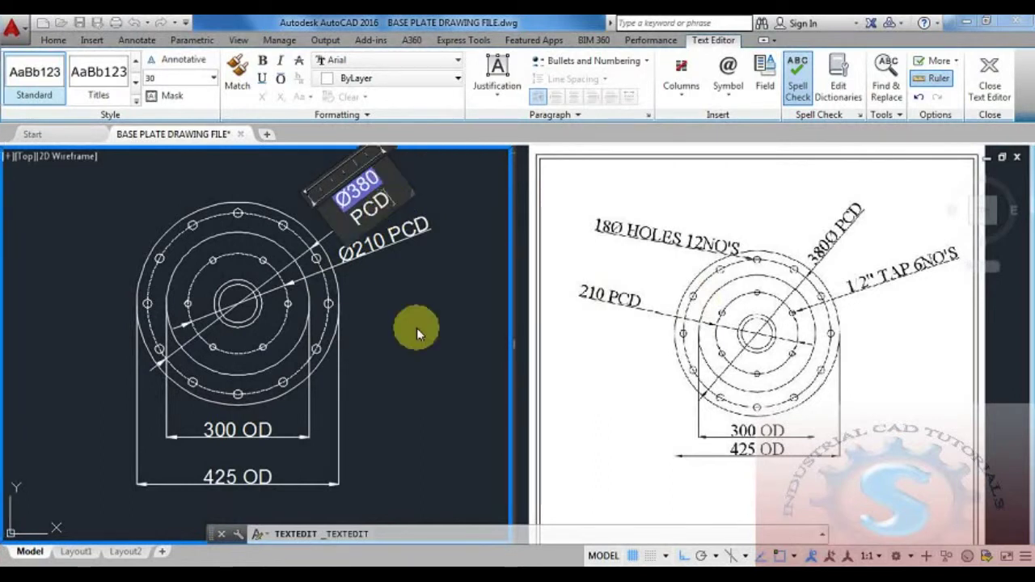
left_click(417, 328)
middle_click_drag(412, 324, 402, 320)
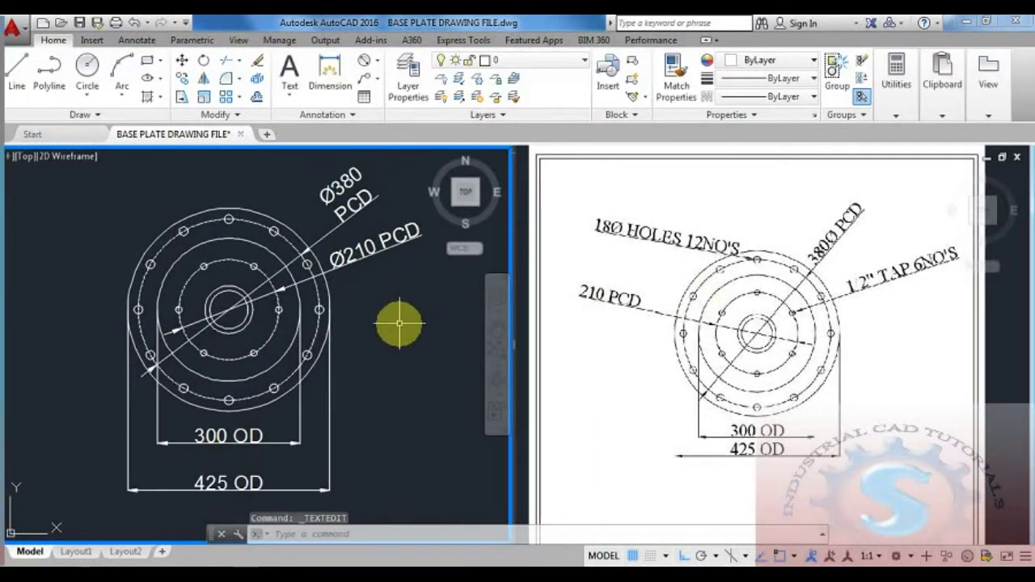
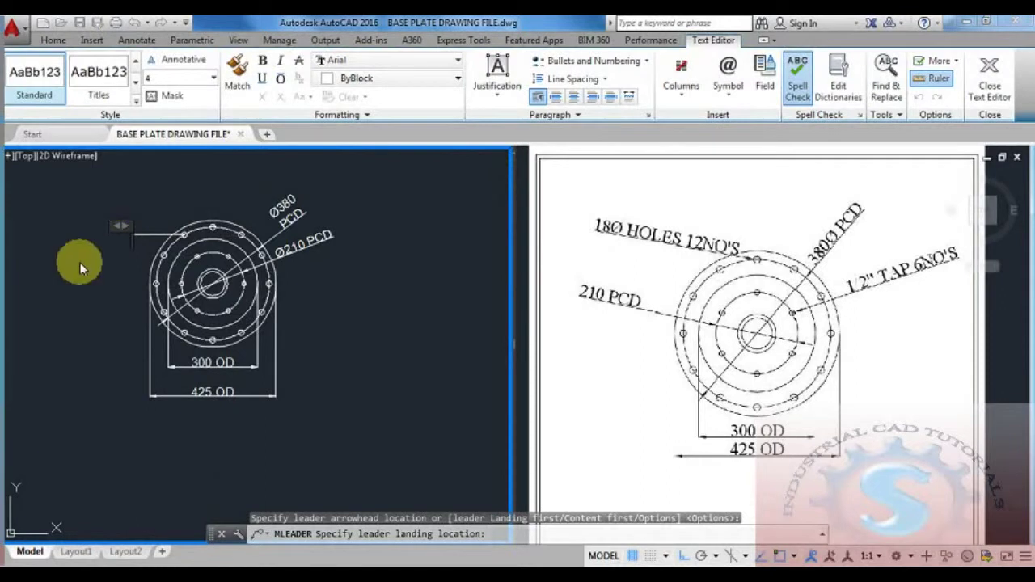
- Enter 18 DIA HOLES 12 NO'S as the leader note for the outer hole pattern
type("18 DIA HOLES")
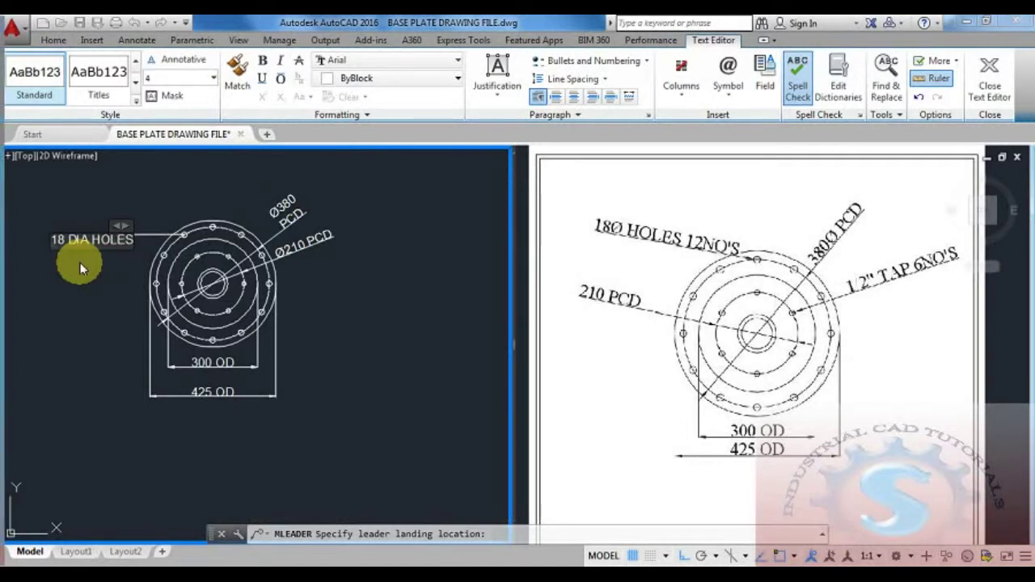
type("  12")
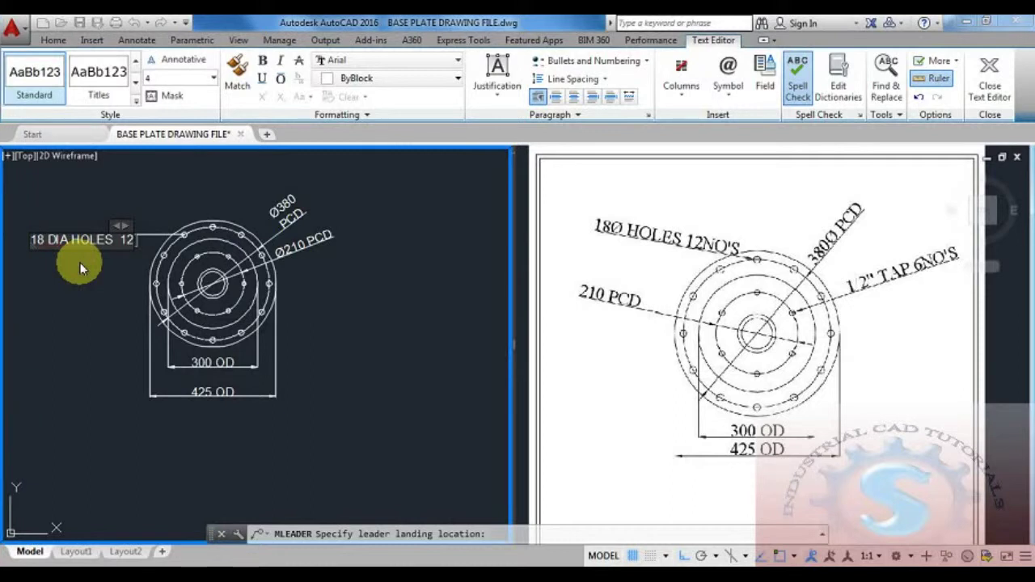
type(" NO'S")
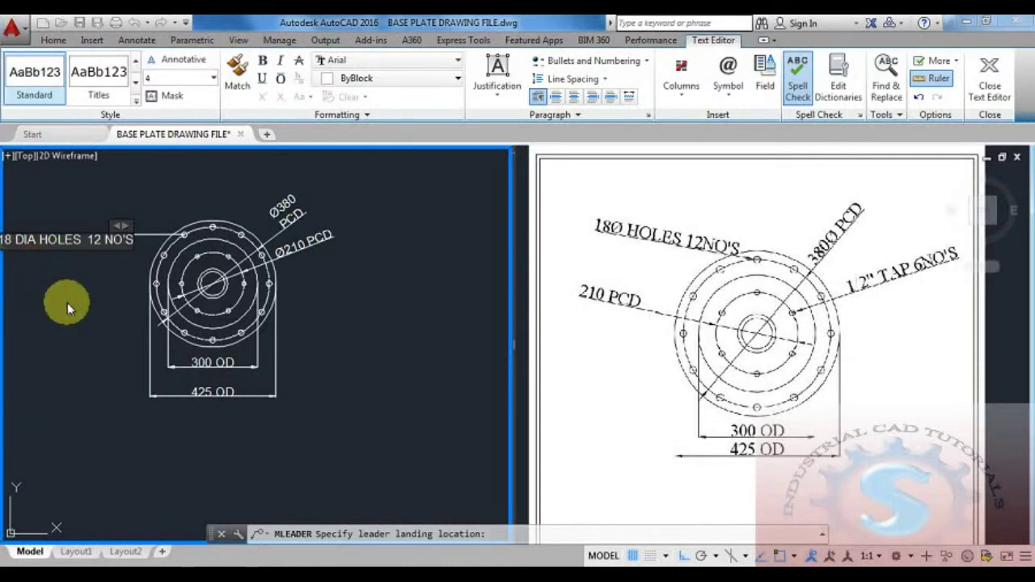
left_click(67, 303)
- Set the text height of the whole 18 DIA HOLES leader note to 30
scroll(122, 224, "up", 4)
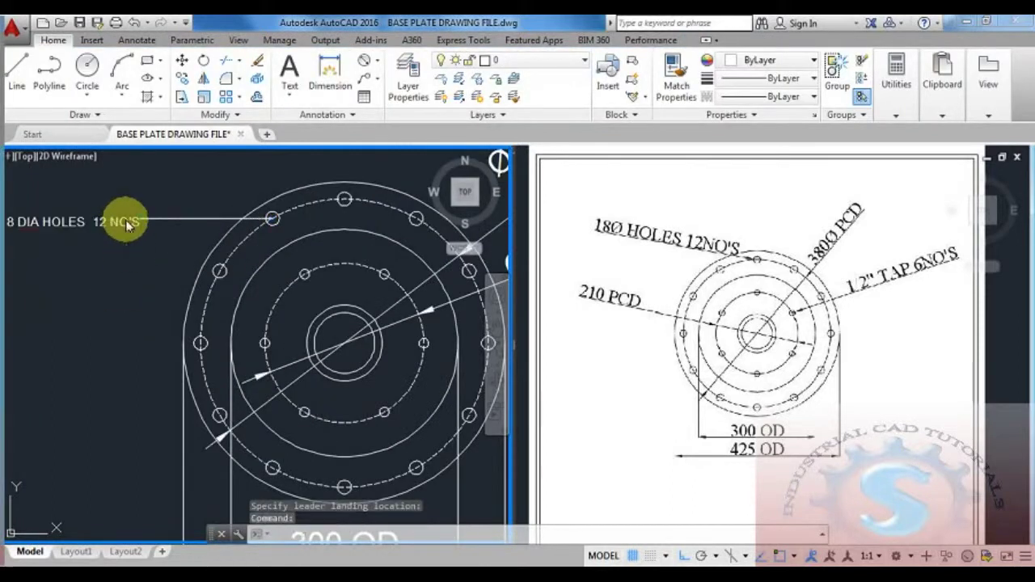
double_click(126, 225)
left_click_drag(137, 223, 4, 220)
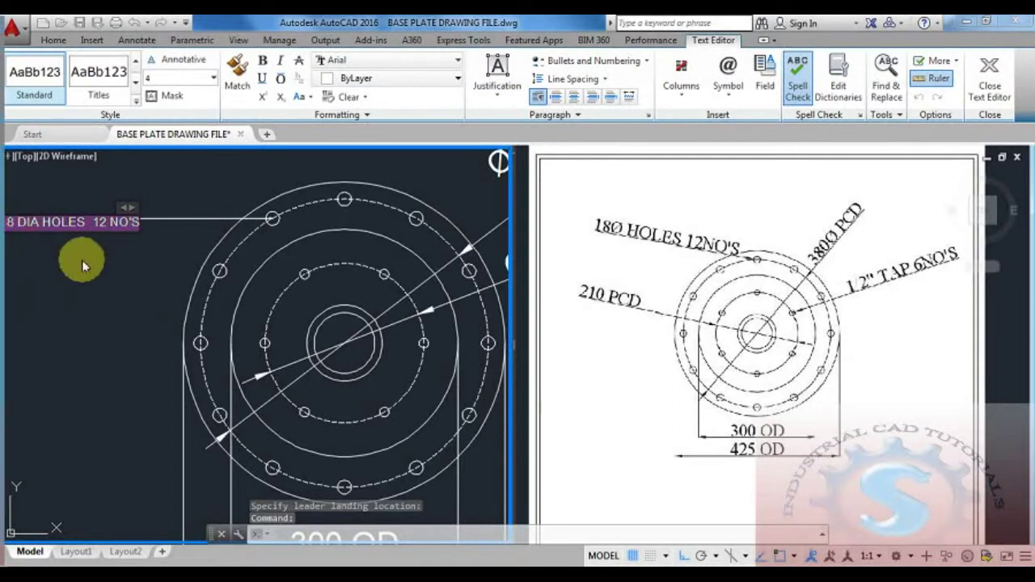
middle_click_drag(82, 259, 177, 296)
left_click(213, 78)
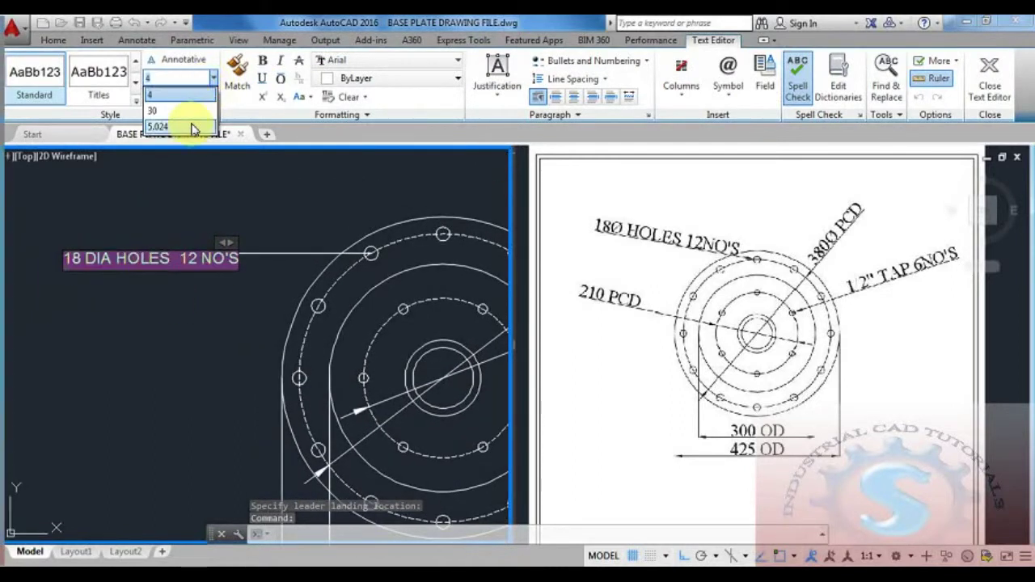
left_click(192, 115)
left_click(185, 386)
- Break the hole leader note after 18 DIA so that HOLES starts a second line
scroll(219, 358, "down", 6)
mouse_move(219, 358)
middle_mouse_down()
mouse_move(186, 310)
mouse_move(286, 307)
mouse_move(279, 317)
middle_mouse_up()
scroll(220, 313, "up", 2)
scroll(220, 313, "up", 2)
double_click(163, 249)
left_click(118, 249)
key("Return")
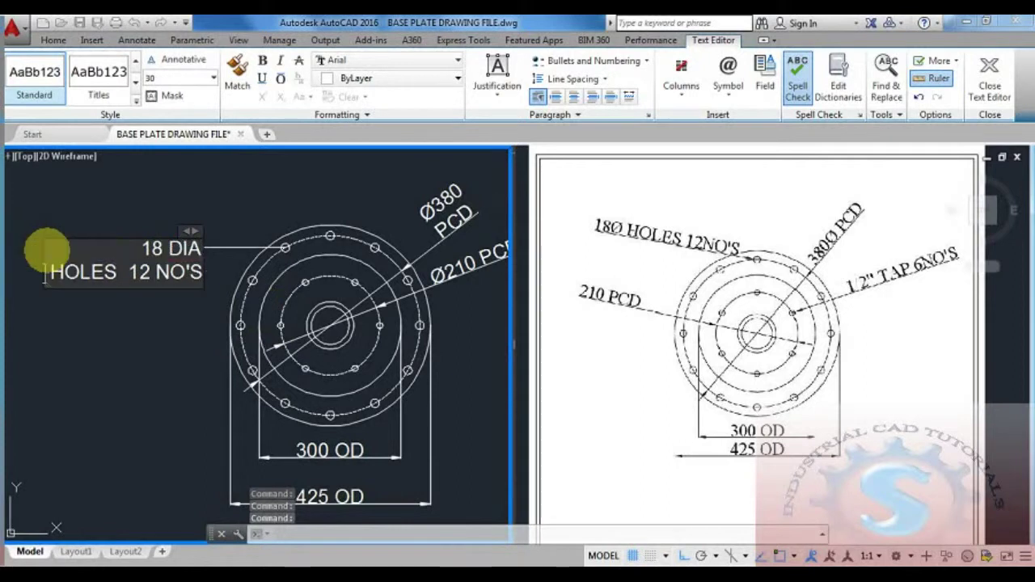
left_click(203, 331)
- Break the hole leader note after HOLES so that 12 NO'S sits on a third line
scroll(220, 324, "down", 2)
middle_click_drag(220, 322, 208, 299)
double_click(134, 259)
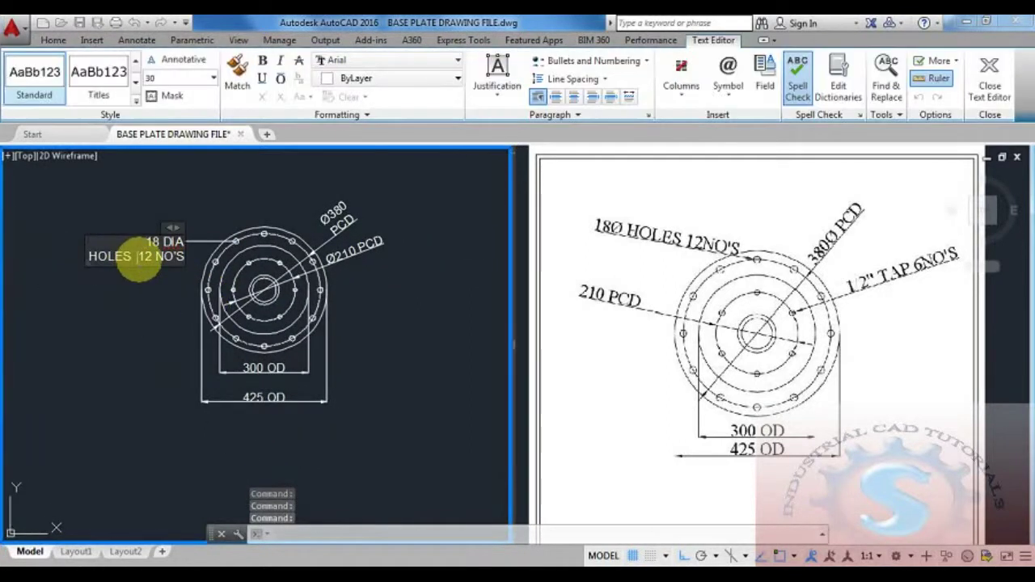
left_click(137, 259)
key("Return")
left_click(194, 339)
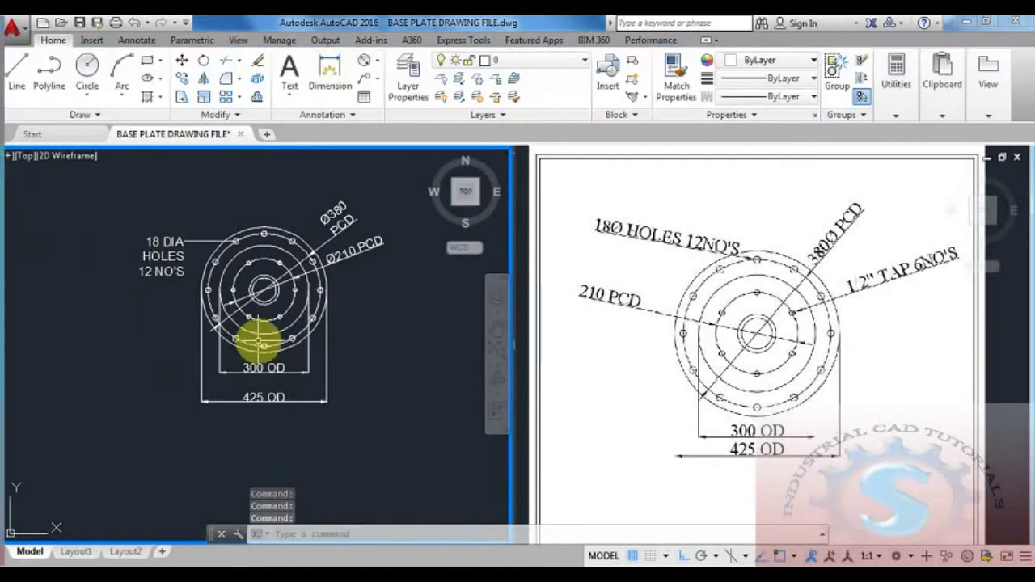
scroll(226, 360, "up", 2)
scroll(227, 360, "down", 3)
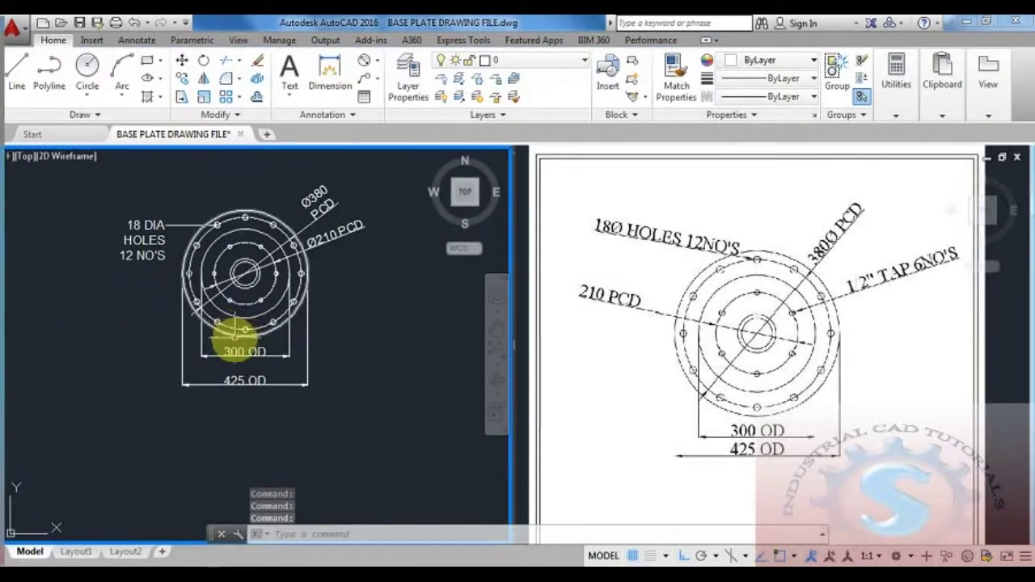
scroll(312, 348, "up", 3)
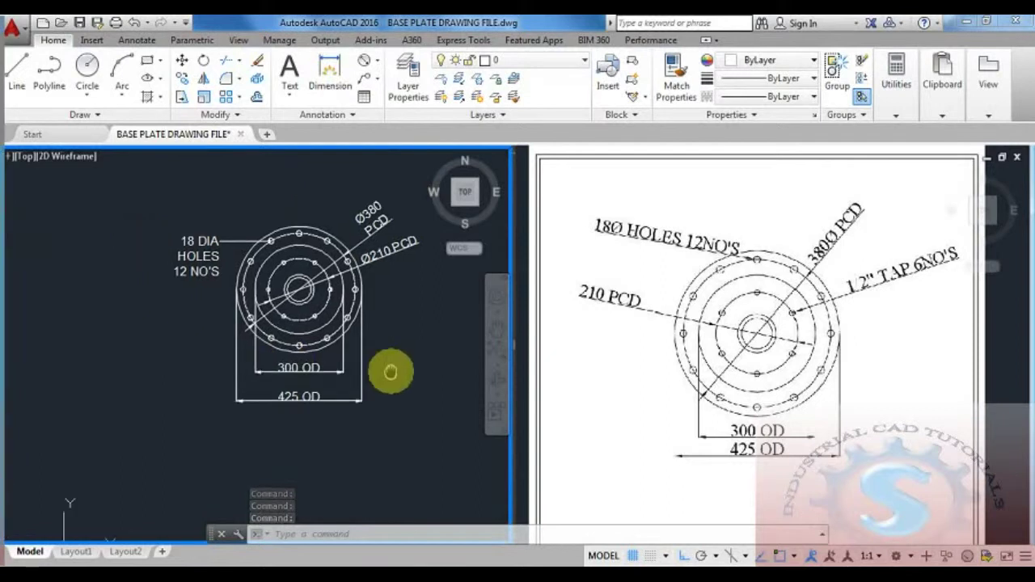
middle_click_drag(375, 371, 377, 383)
middle_click_drag(328, 292, 312, 314)
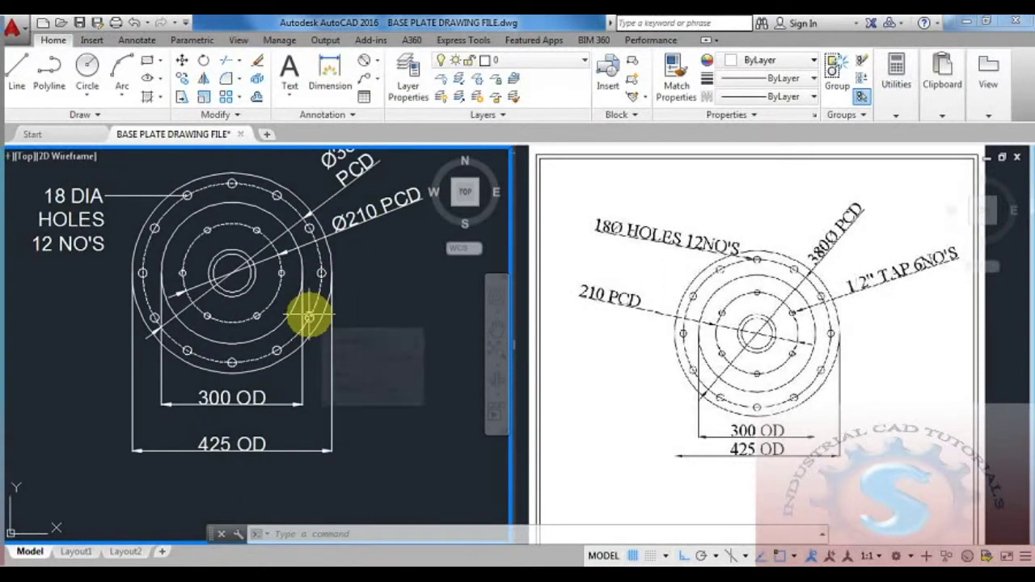
scroll(309, 318, "down", 1)
scroll(309, 318, "up", 1)
middle_click_drag(308, 318, 304, 322)
scroll(304, 321, "down", 2)
scroll(304, 321, "up", 2)
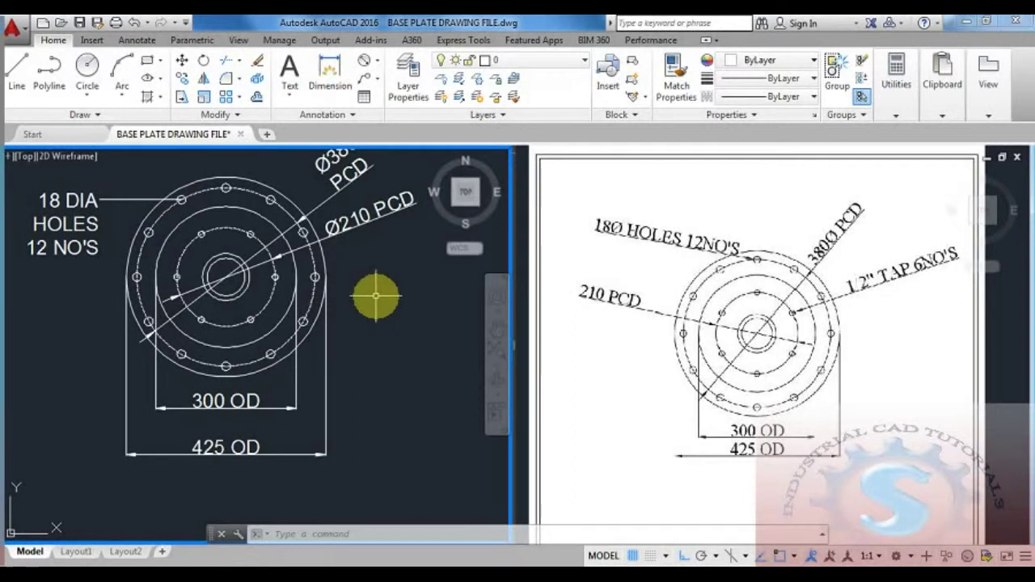
- Copy the 18 DIA HOLES 12 NO'S leader note horizontally to the free space right of the plate
type("o")
key("Return")
left_click(84, 270)
left_click(41, 208)
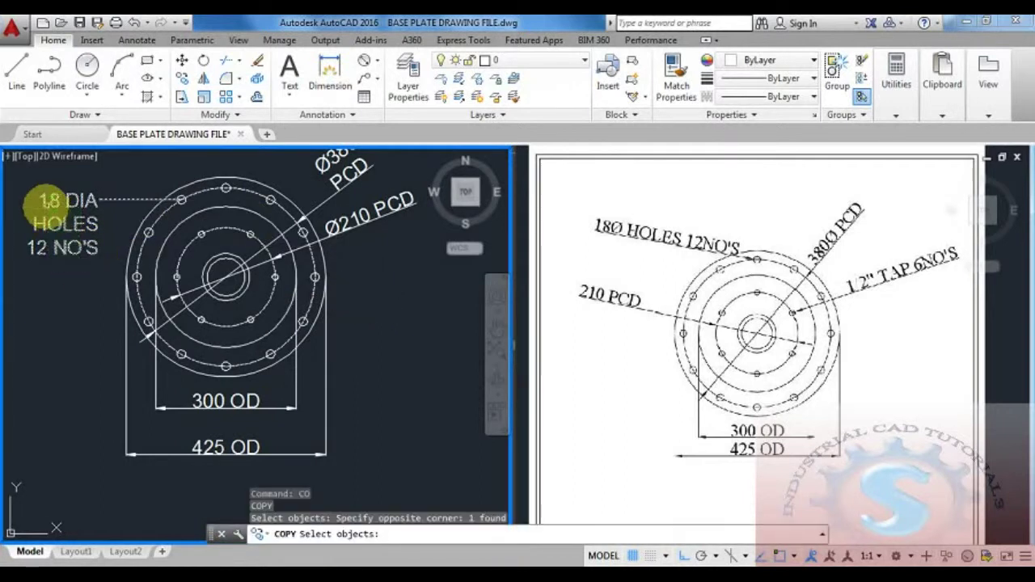
key("Return")
left_click(69, 197)
middle_click_drag(296, 318, 194, 323)
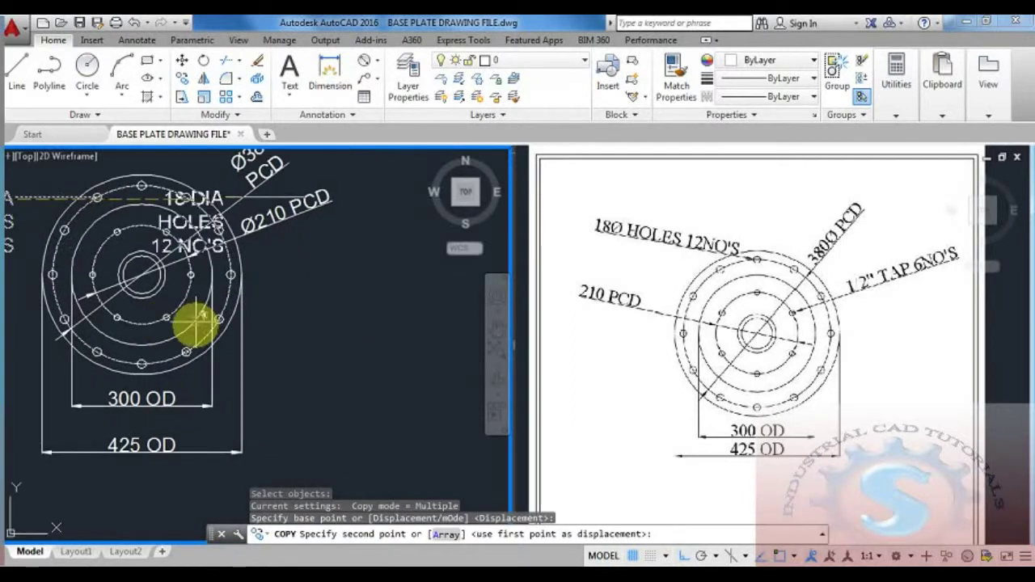
left_click(359, 329)
key("Escape")
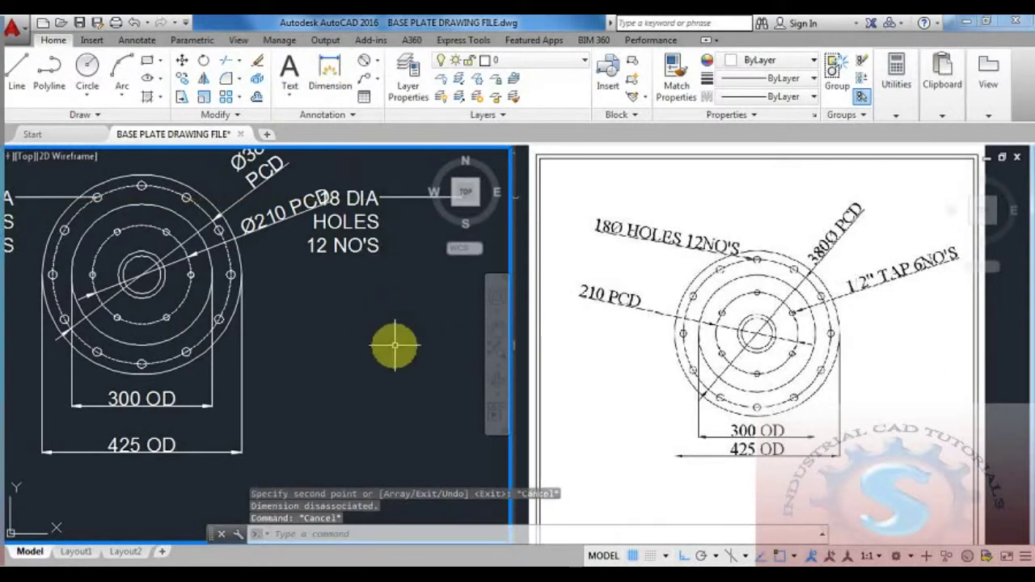
- Move the copied leader note straight down to just below the level of the plate's centre
type("m")
key("Return")
left_click(370, 301)
left_click(335, 218)
key("Return")
left_click(378, 194)
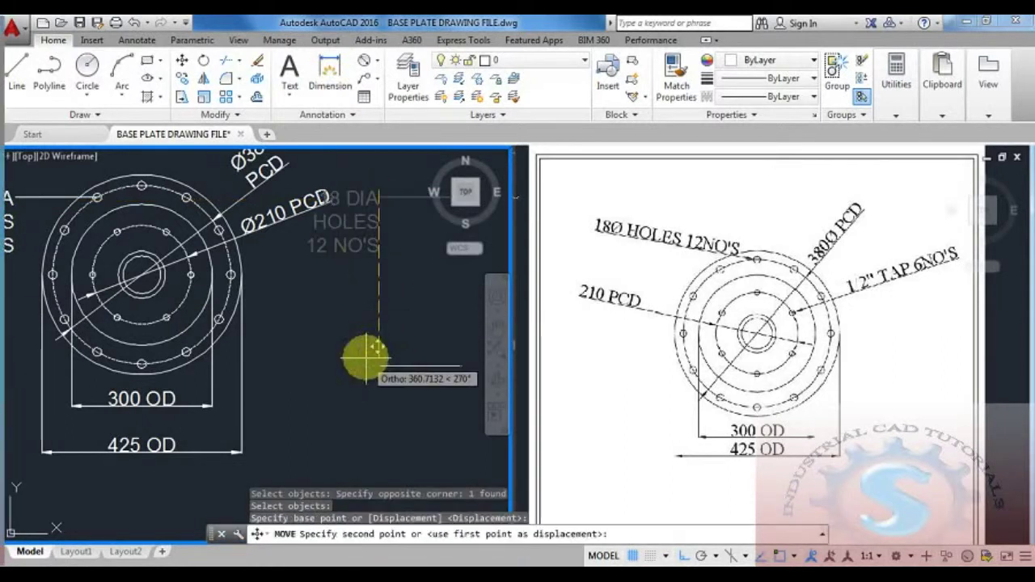
left_click(350, 275)
key("Escape")
- Stretch the copied leader's arrow end onto the right-hand hole of the 210 PCD circle
left_click(416, 289)
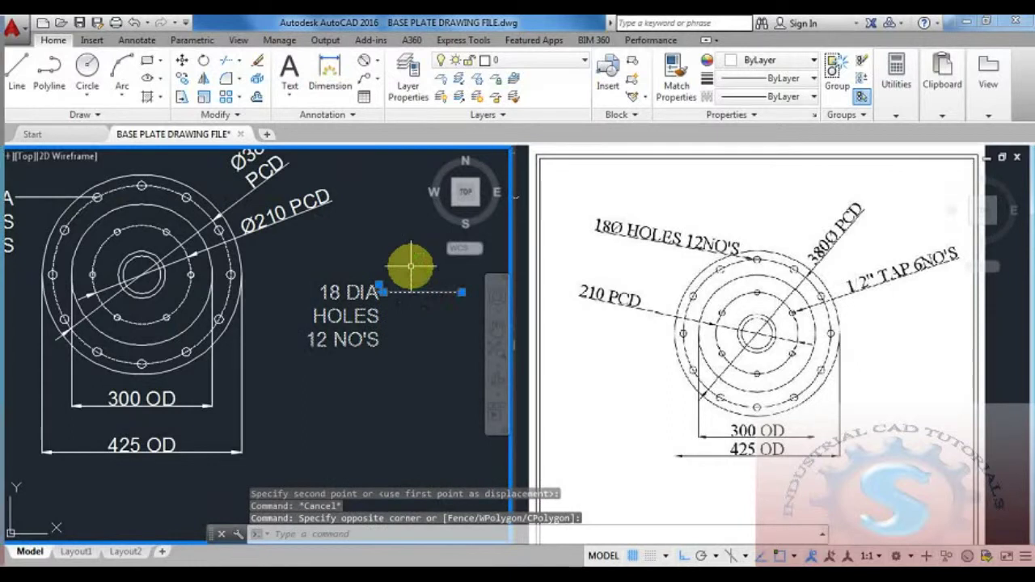
key("Escape")
left_click(460, 293)
left_click(461, 292)
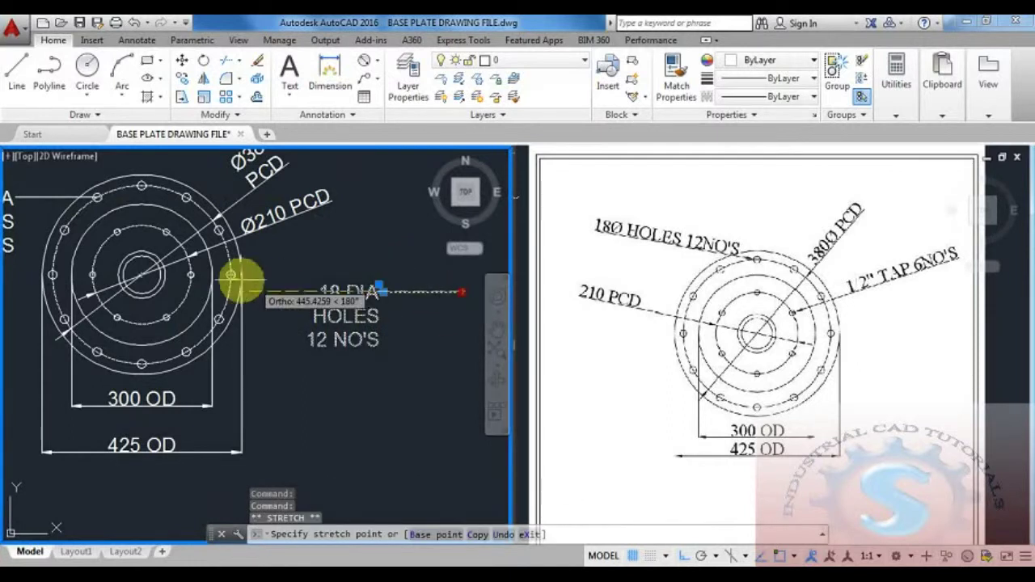
scroll(230, 276, "up", 4)
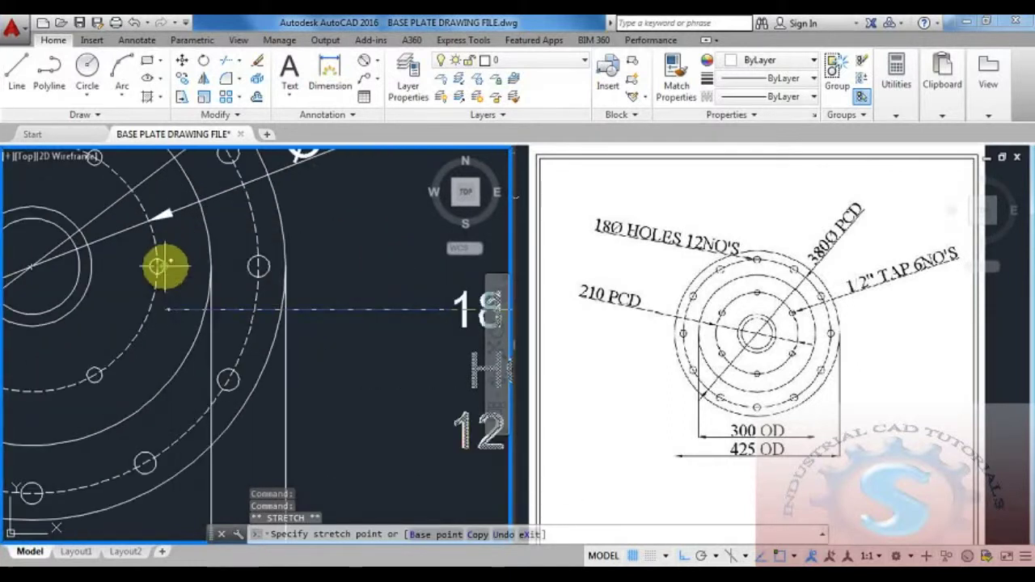
scroll(167, 289, "down", 5)
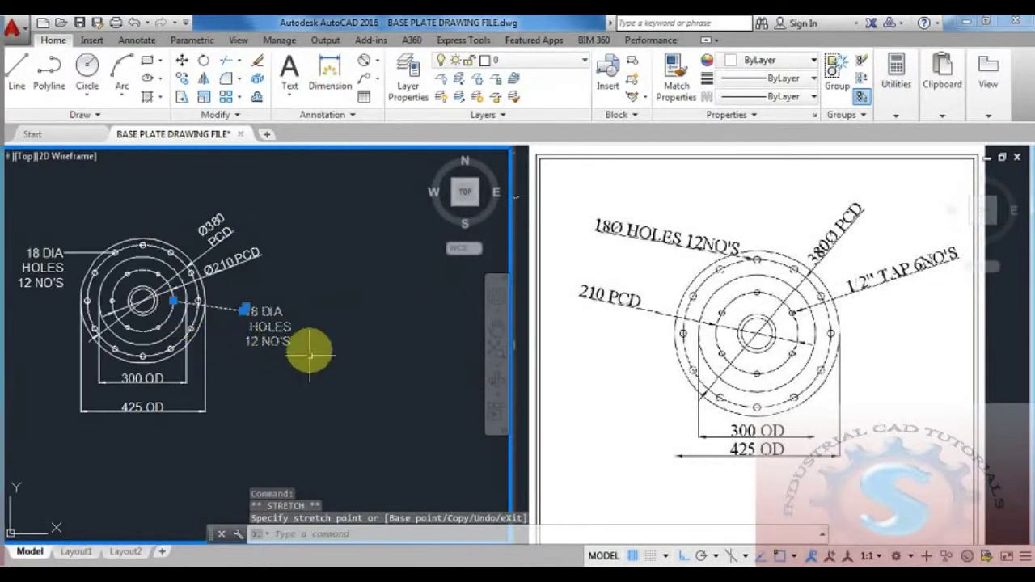
key("Escape")
- Replace the copied leader's text with 1/2" TAP 6NO'S, with the 1/2 as a stacked fraction
scroll(267, 319, "up", 3)
double_click(275, 320)
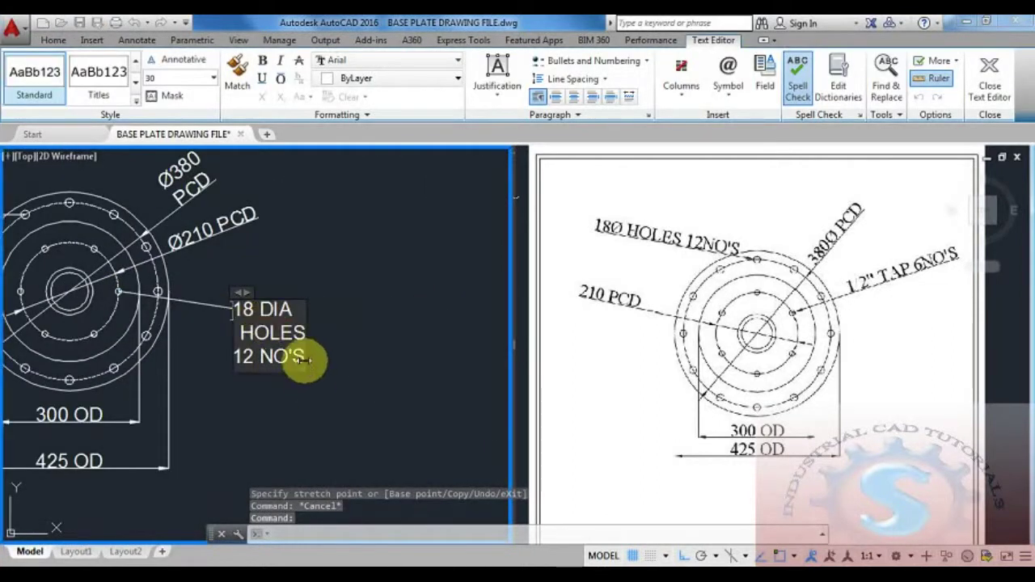
left_click_drag(304, 362, 202, 296)
key("Delete")
type("1/2")
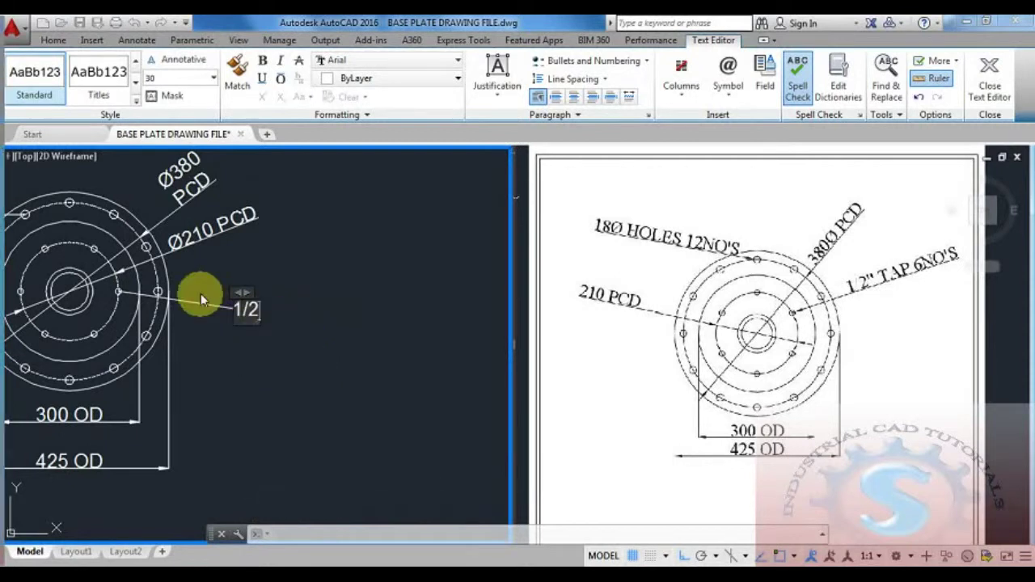
type("\"")
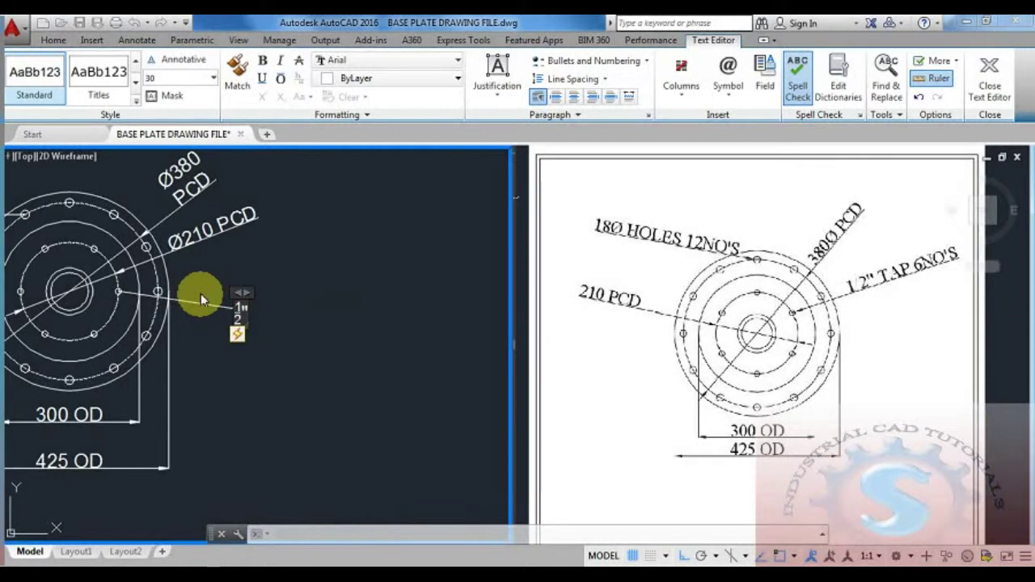
type(" TAP 6")
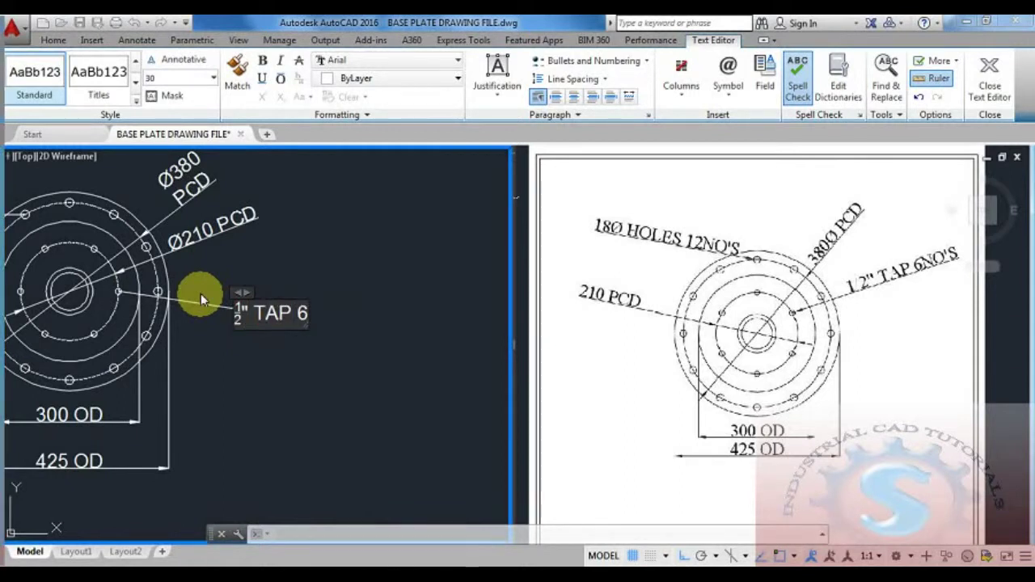
type("NO'S")
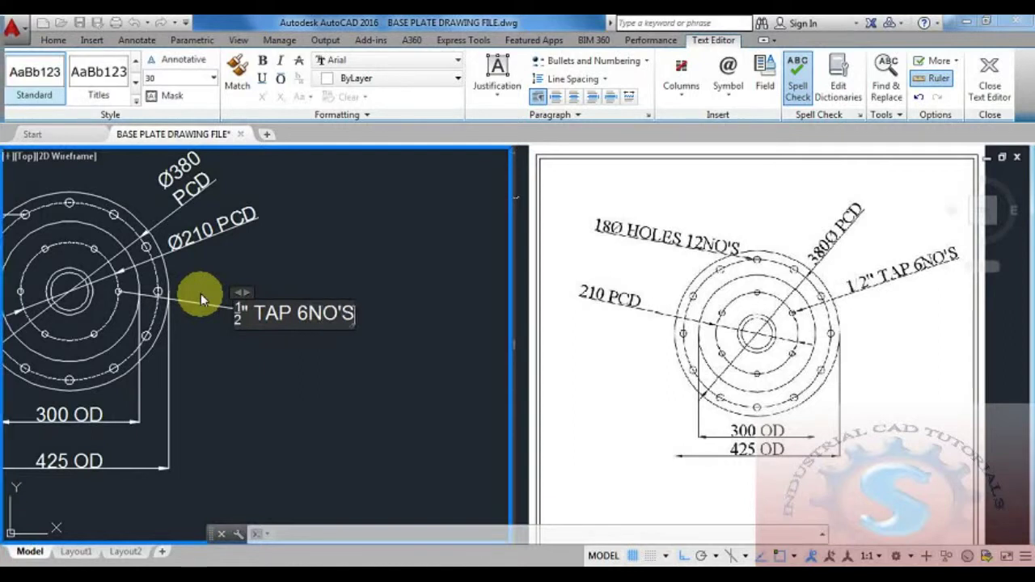
left_click(253, 368)
- Look over the annotated plan view and examine the BASE PLATE sectional view and its dimensions in the reference drawing
scroll(288, 366, "down", 3)
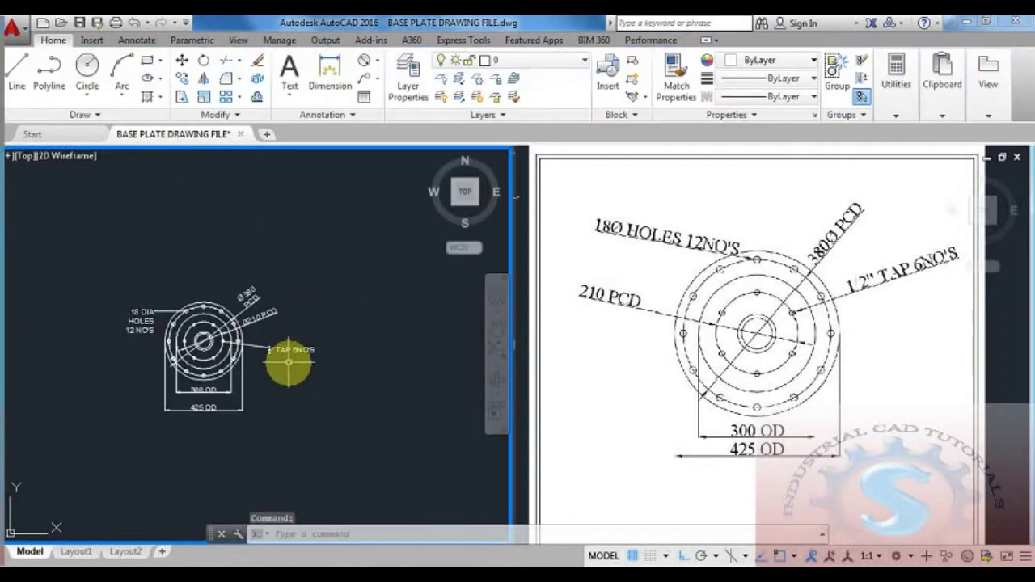
scroll(289, 347, "up", 2)
scroll(243, 348, "up", 3)
scroll(259, 323, "down", 1)
mouse_move(267, 351)
middle_mouse_down()
mouse_move(270, 282)
mouse_move(275, 296)
mouse_move(320, 313)
mouse_move(292, 289)
middle_mouse_up()
scroll(247, 305, "down", 4)
scroll(247, 292, "up", 2)
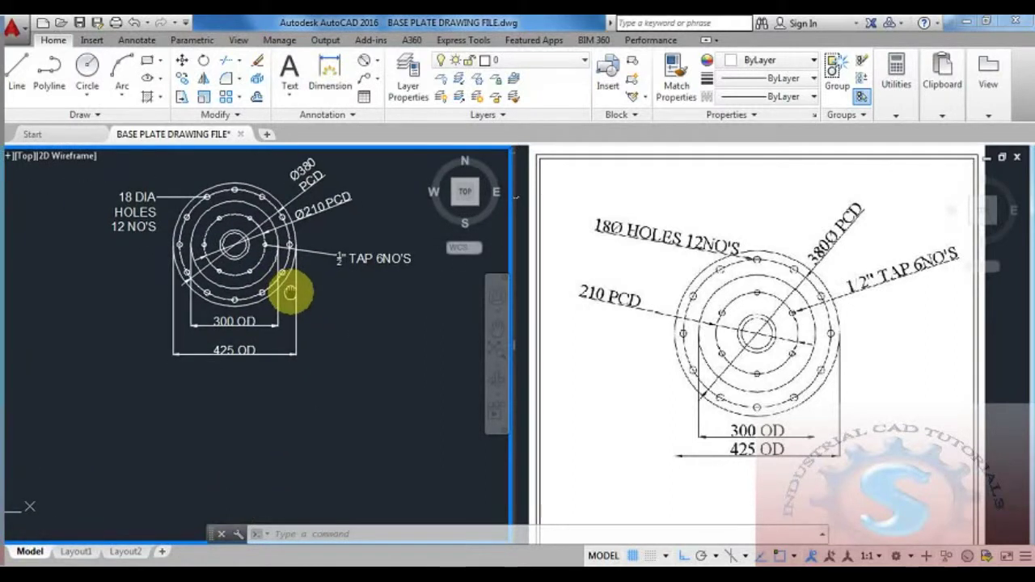
left_click(672, 324)
middle_click_drag(686, 366, 686, 363)
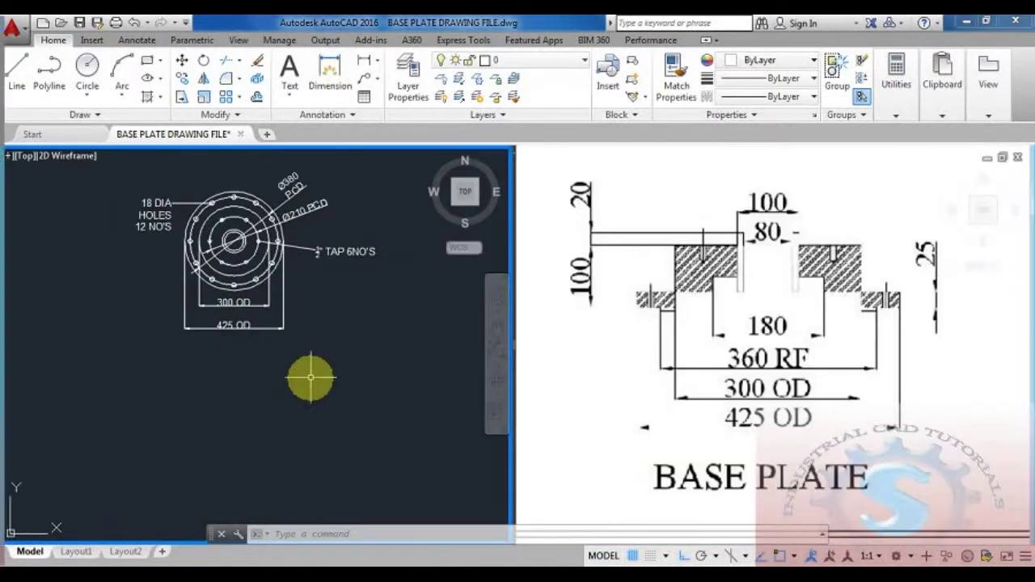
scroll(310, 379, "down", 2)
scroll(268, 364, "up", 4)
middle_click_drag(350, 352, 352, 340)
middle_click_drag(271, 342, 293, 397)
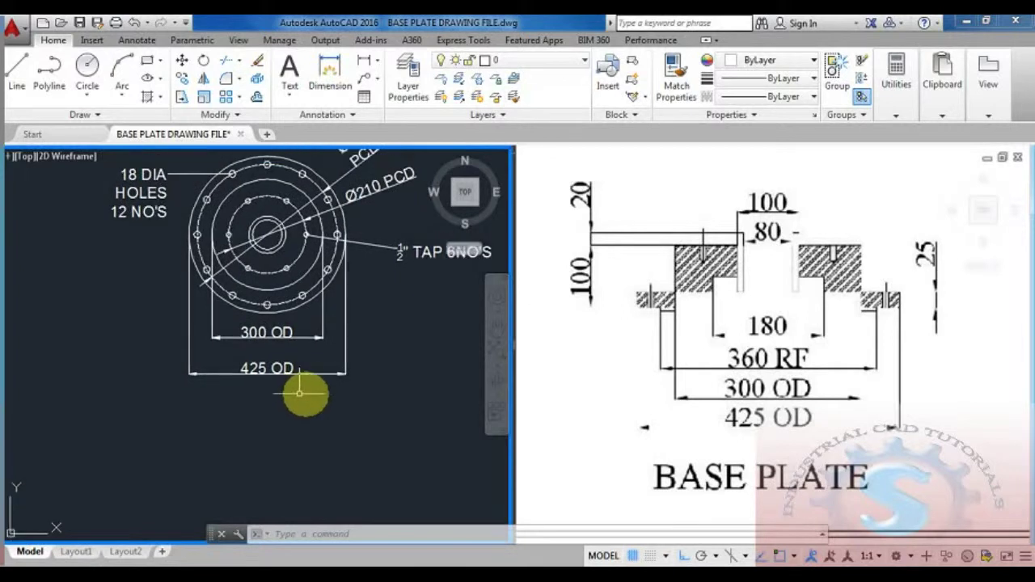
- Check the diameter of the outer of the two centre circles with a diameter dimension, without placing it
key("Escape")
key("Escape")
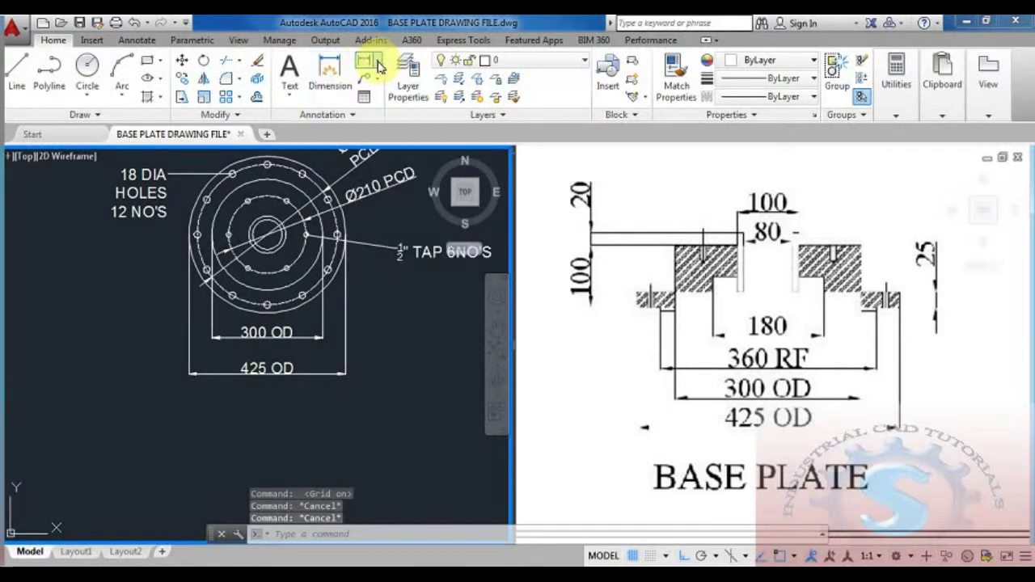
left_click(378, 62)
left_click(396, 236)
scroll(299, 240, "up", 3)
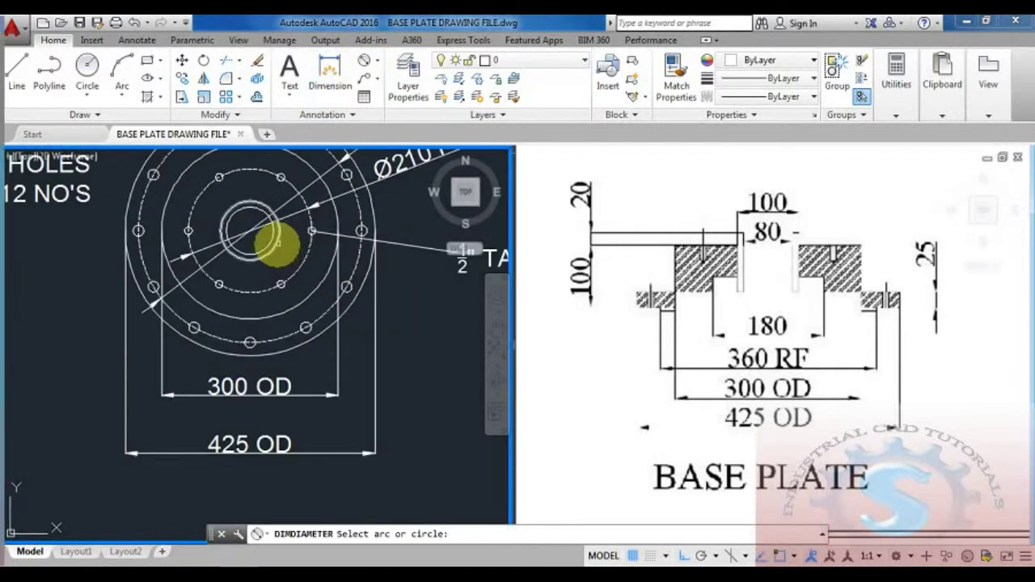
left_click(275, 237)
scroll(323, 279, "down", 3)
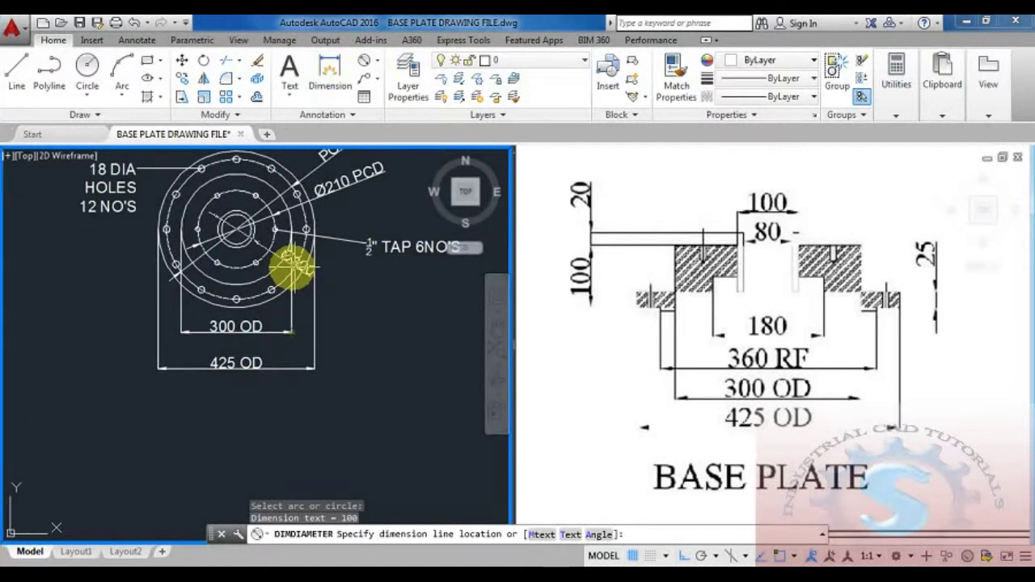
key("Escape")
middle_click_drag(332, 267, 326, 310)
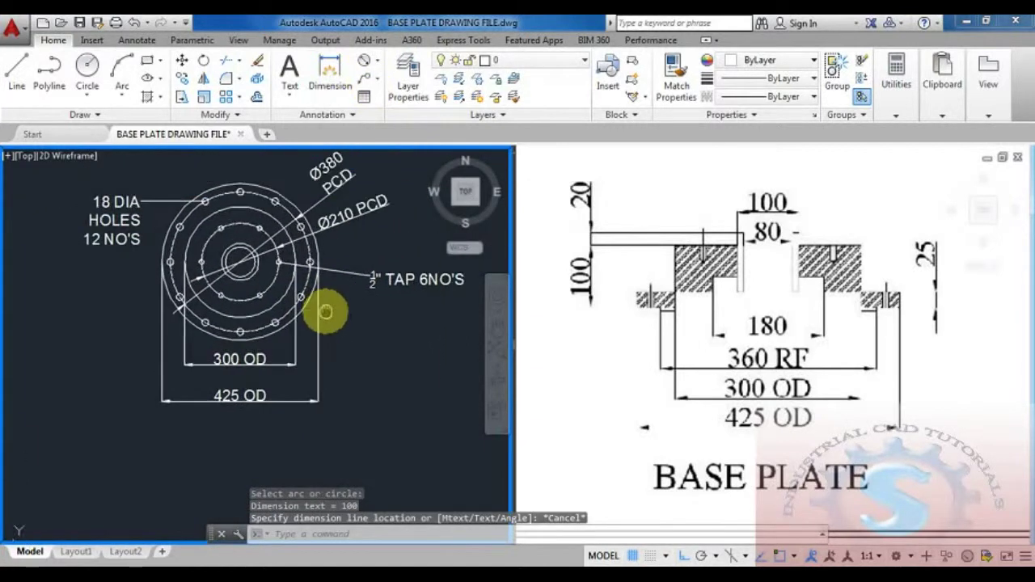
- Check the diameter of the inner of the two centre circles with a diameter dimension, without placing it
left_click(366, 60)
scroll(254, 280, "up", 2)
left_click(259, 254)
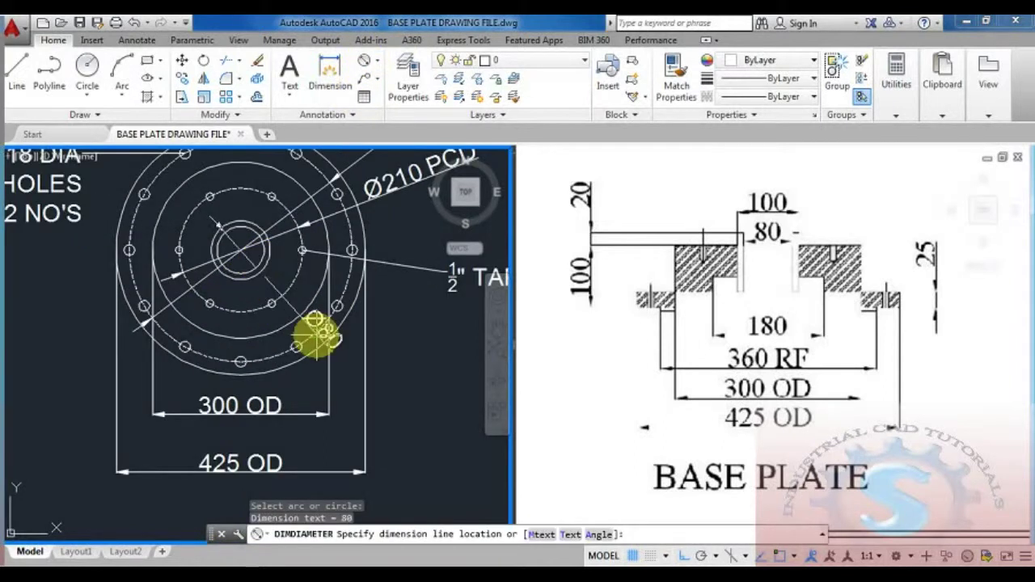
key("Escape")
scroll(356, 300, "down", 3)
scroll(291, 365, "up", 1)
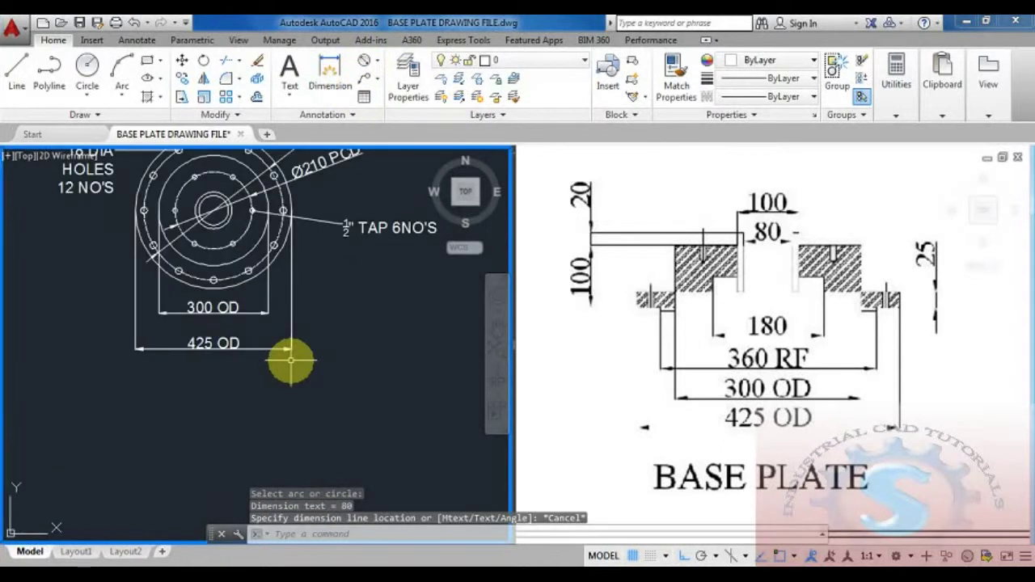
- Draw a vertical projection line about 804 units long downward from the left quadrant of the 425 OD circle
middle_click_drag(291, 361, 300, 332)
type("l")
key("Return")
middle_click_drag(185, 261, 202, 306)
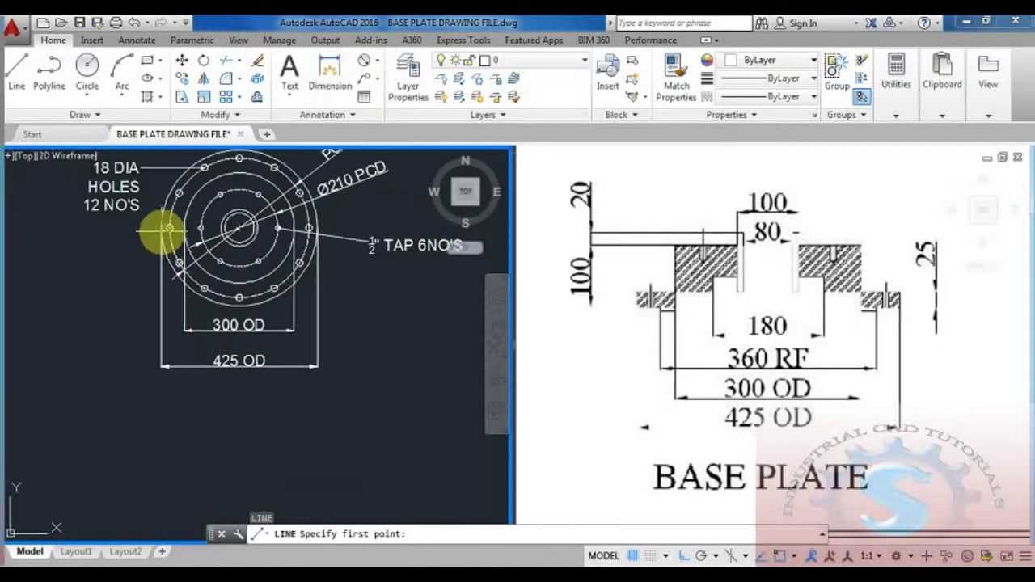
left_click(162, 230)
middle_click_drag(174, 370, 183, 285)
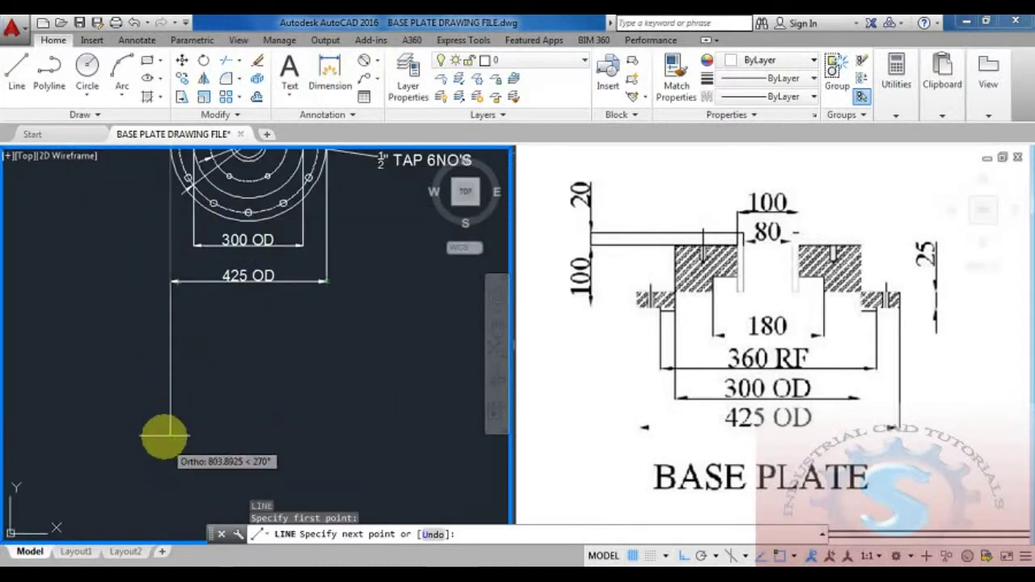
left_click(164, 438)
key("Escape")
key("Escape")
scroll(243, 428, "down", 3)
scroll(267, 405, "up", 3)
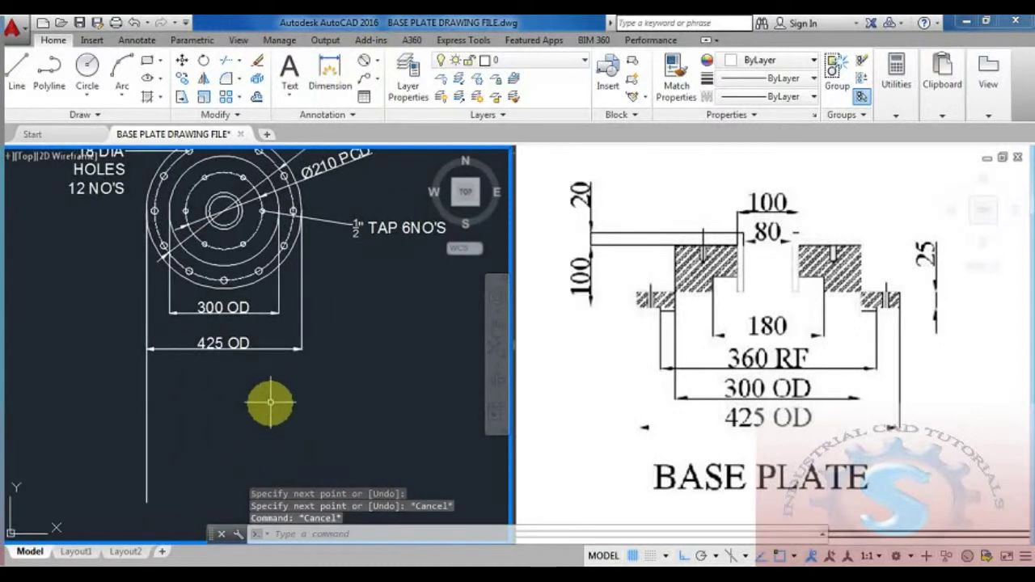
- Draw a vertical centre line from the plate's centre down to about the level where the left projection line ends
key("Return")
scroll(267, 364, "down", 2)
scroll(243, 275, "up", 4)
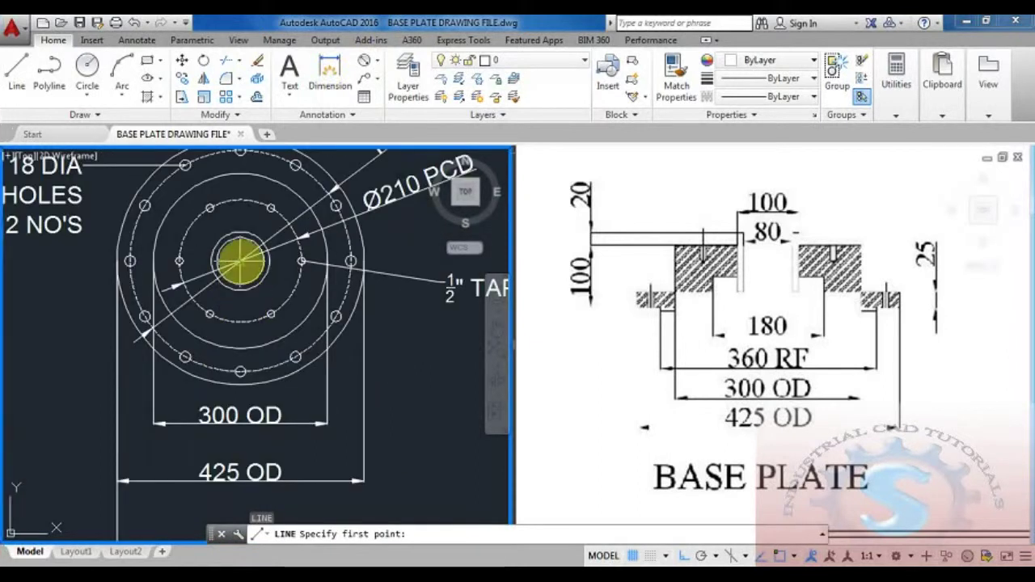
left_click(241, 261)
scroll(246, 450, "down", 2)
middle_click_drag(245, 449, 250, 307)
left_click(236, 486)
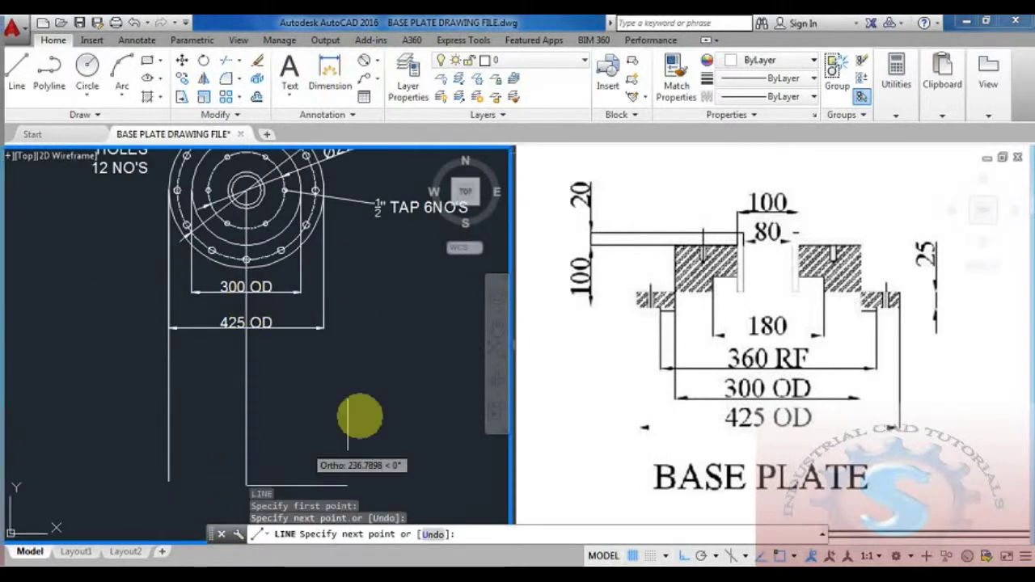
key("Escape")
scroll(312, 404, "down", 1)
- Draw a vertical projection line about 797 units long downward from the left quadrant of the inner centre circle
key("Return")
scroll(217, 231, "up", 3)
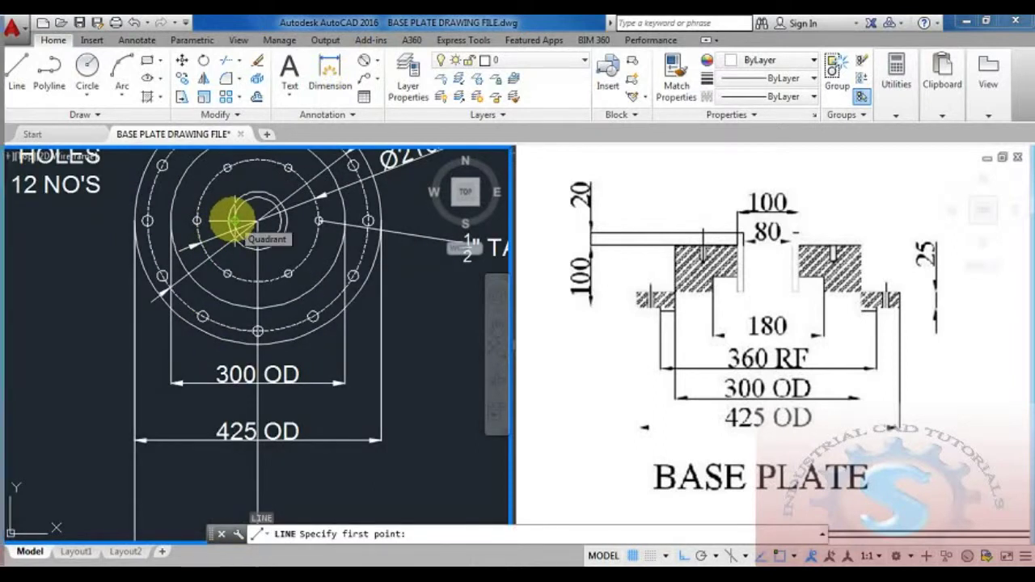
left_click(233, 220)
scroll(222, 453, "down", 3)
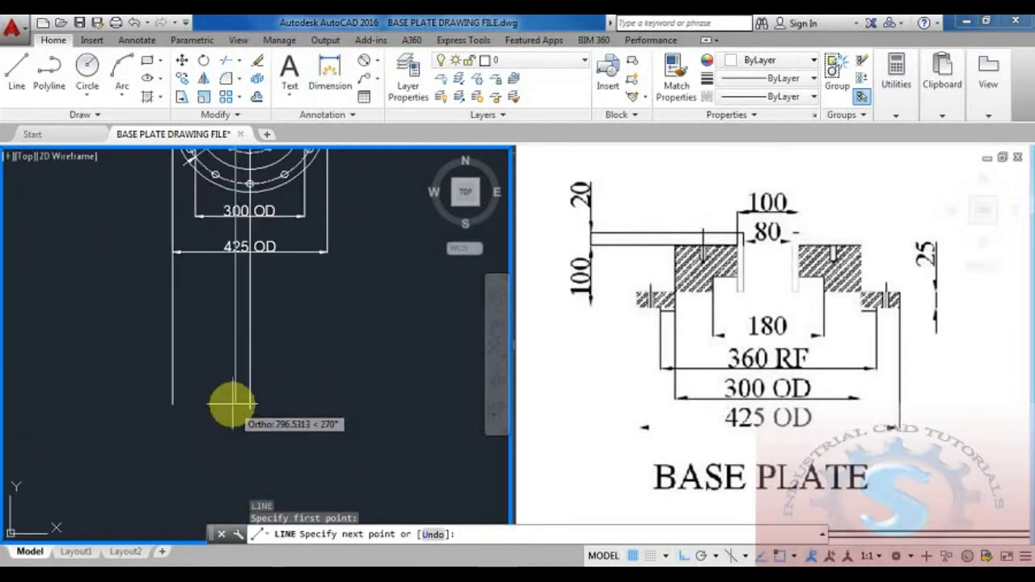
left_click(233, 405)
- Check the horizontal distance between the bore projection line and the centre line with a linear dimension, without placing it
left_click(378, 62)
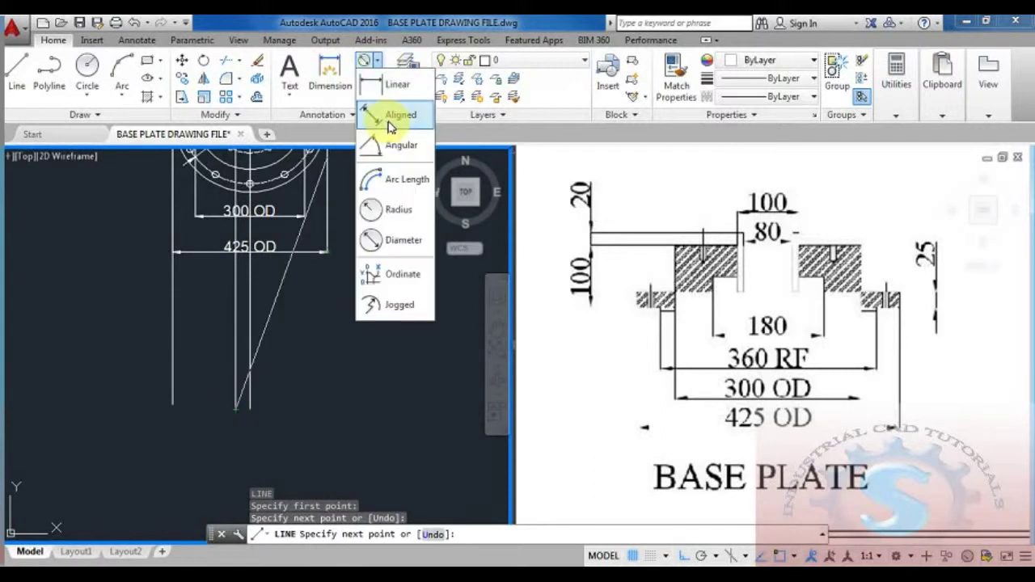
left_click(386, 88)
left_click(236, 302)
left_click(249, 298)
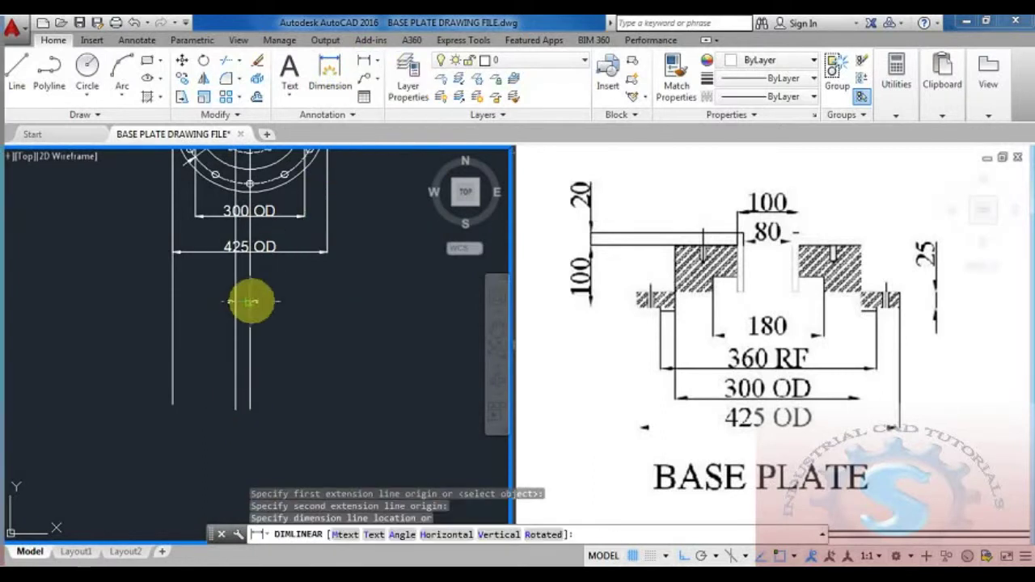
key("Escape")
- Draw a vertical projection line downward from the centre of the leftmost tapped hole on the 210 PCD, to about the other projection lines' lower ends
middle_click_drag(296, 248, 280, 347)
type("l")
key("Return")
scroll(193, 220, "up", 2)
scroll(191, 218, "up", 2)
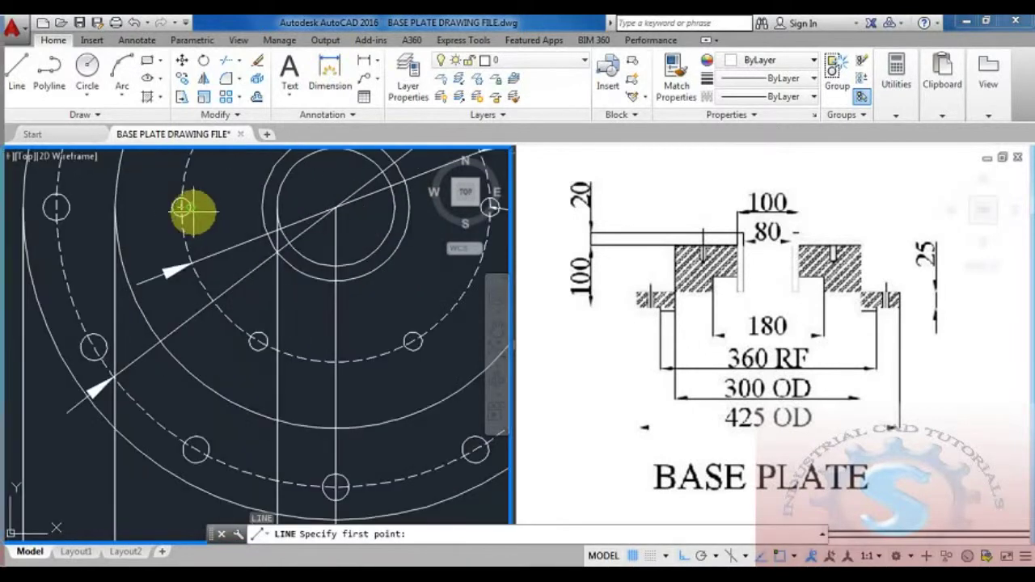
left_click(181, 209)
scroll(181, 323, "down", 4)
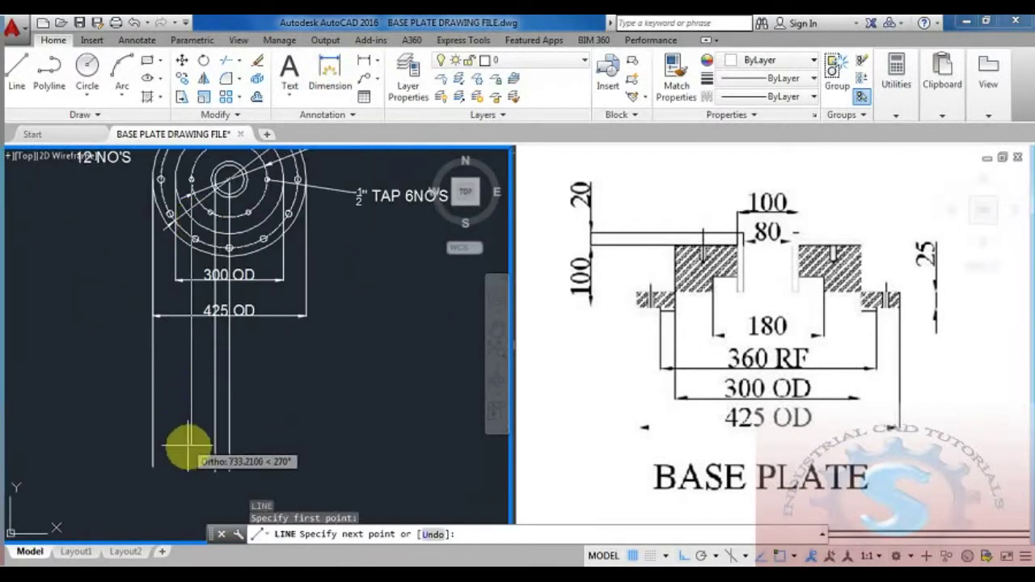
key("Escape")
- Draw a vertical projection line downward from the centre of the leftmost 18 dia hole on the 380 PCD, to about the other lines' lower ends
middle_click_drag(289, 322, 292, 348)
type("l")
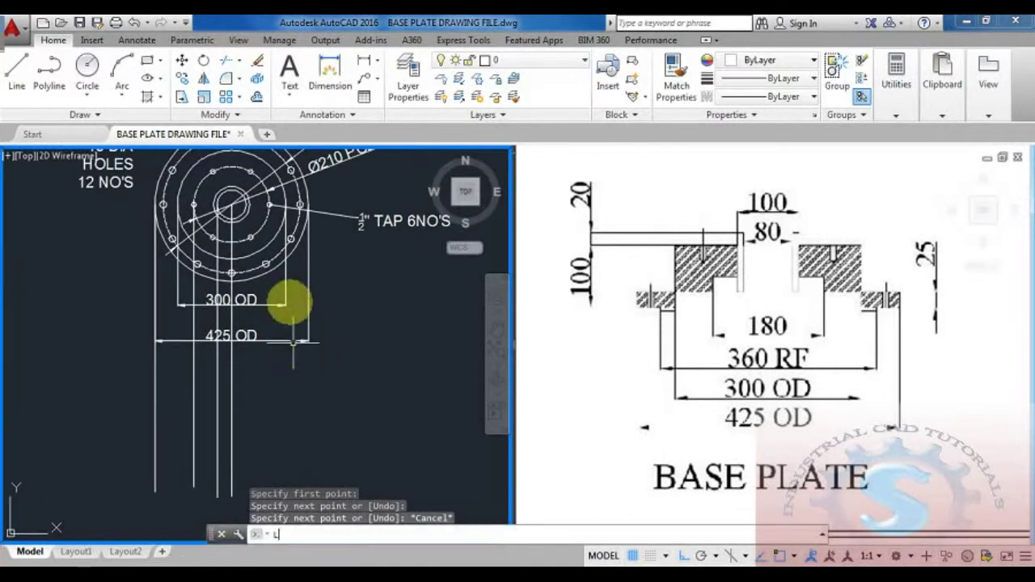
key("Return")
scroll(160, 191, "up", 4)
left_click(171, 228)
scroll(180, 377, "down", 5)
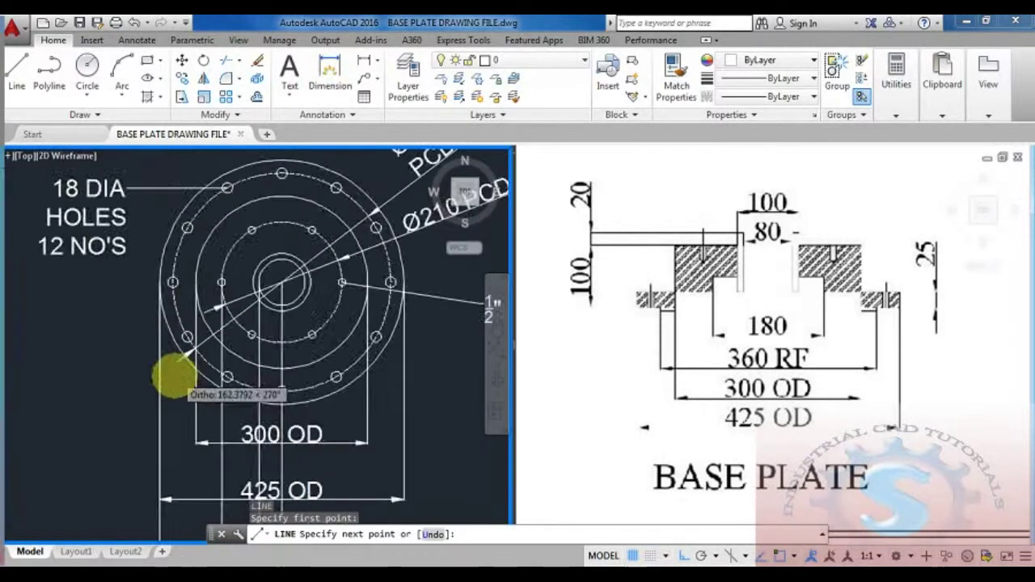
key("Escape")
mouse_move(347, 348)
middle_mouse_down()
mouse_move(334, 392)
mouse_move(329, 330)
middle_mouse_up()
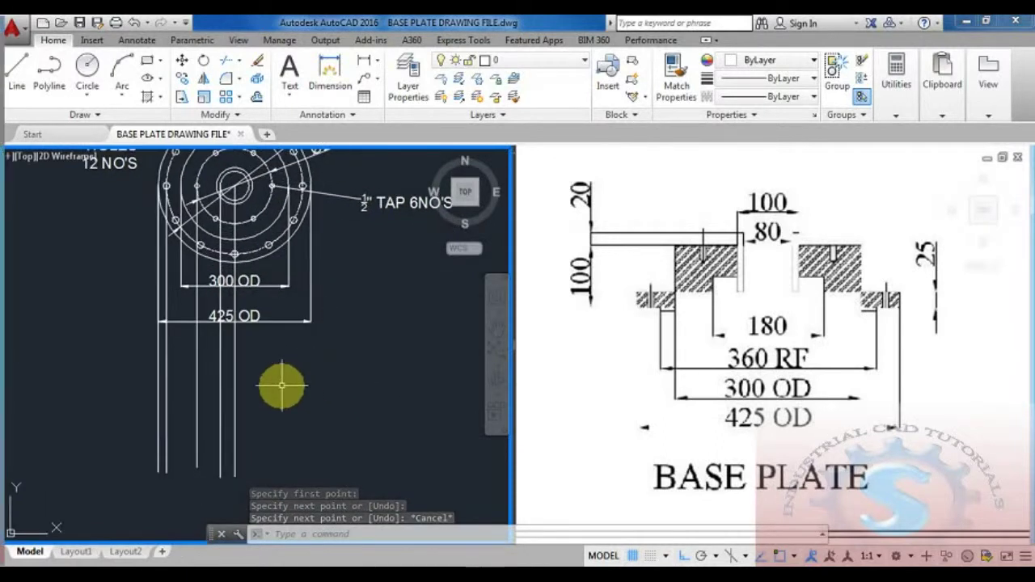
- Draw a 25-unit vertical line upward on the lower part of the leftmost projection line
key("Escape")
type("l")
key("Return")
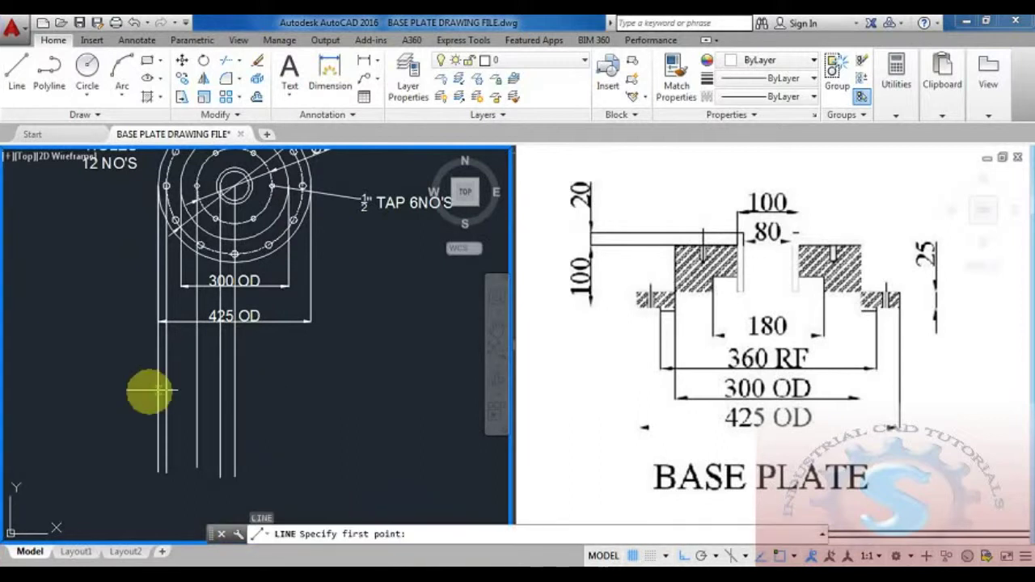
left_click(157, 418)
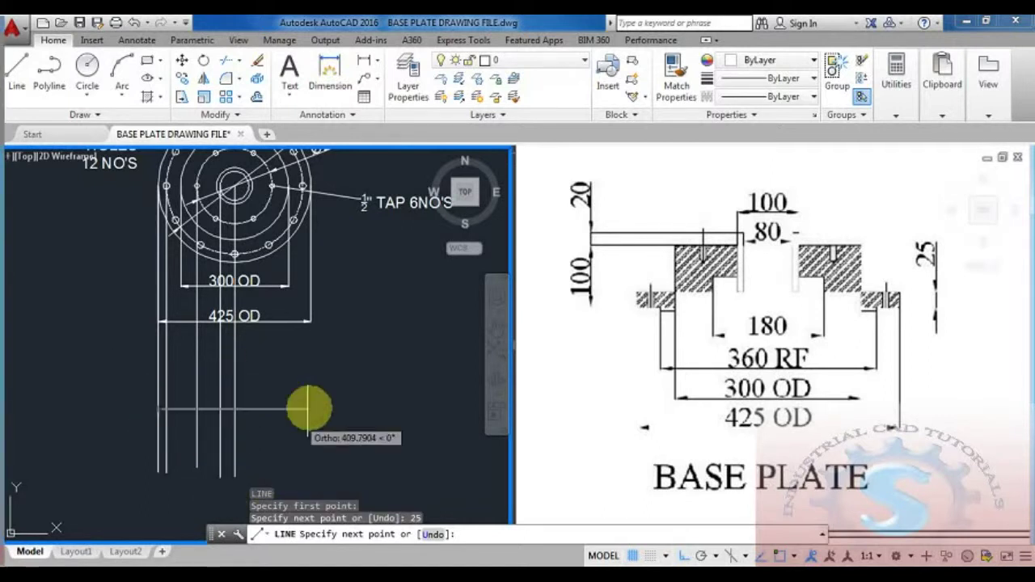
key("Escape")
- Draw the section's horizontal base line from the upper end of the 25-unit line across to the vertical centre line
type("l")
key("Return")
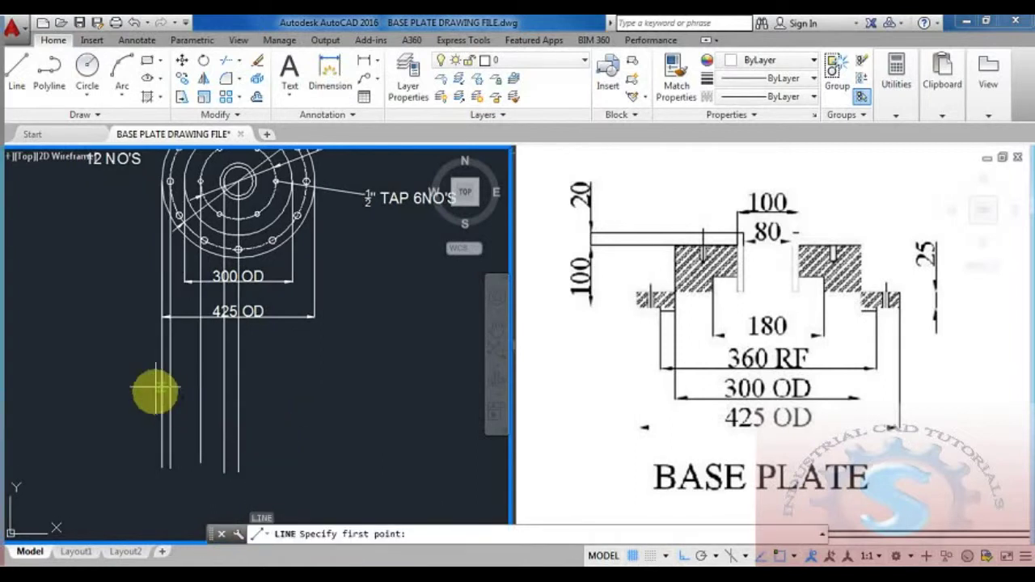
left_click(166, 405)
left_click(239, 404)
key("Escape")
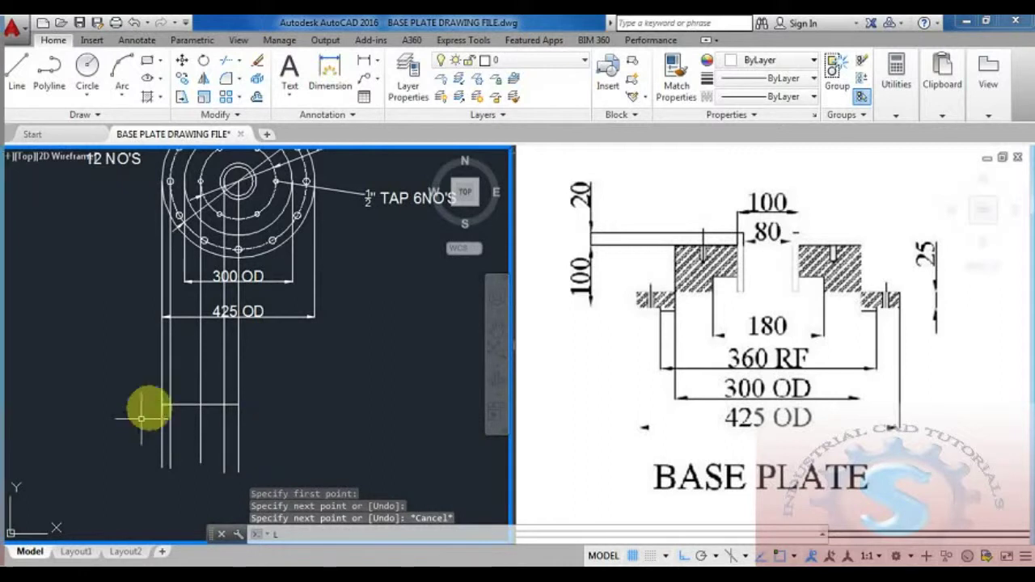
- Draw a 25-unit vertical line upward from the left end of the section's base line
key("Return")
left_click(162, 404)
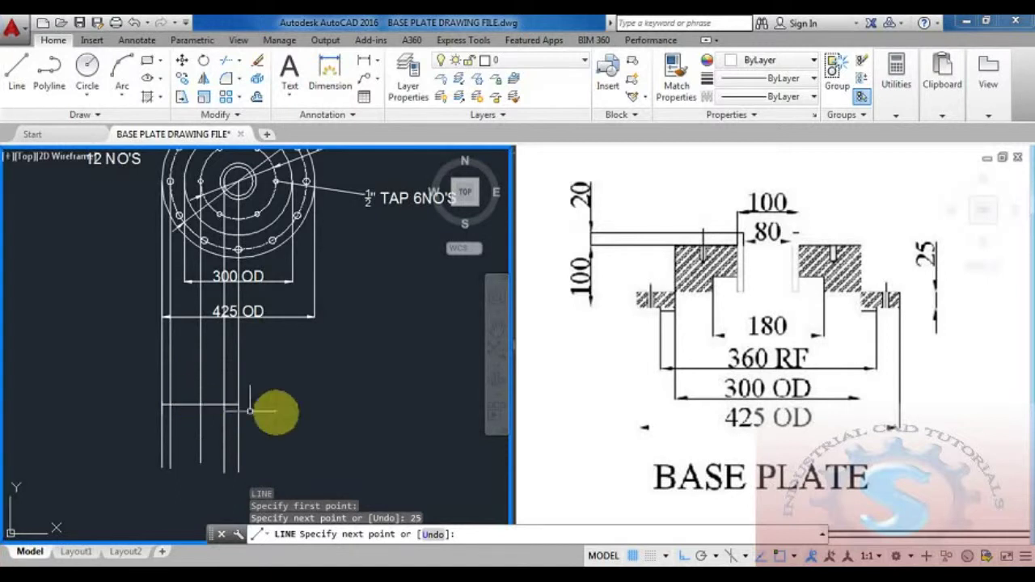
key("Escape")
type("L")
key("Return")
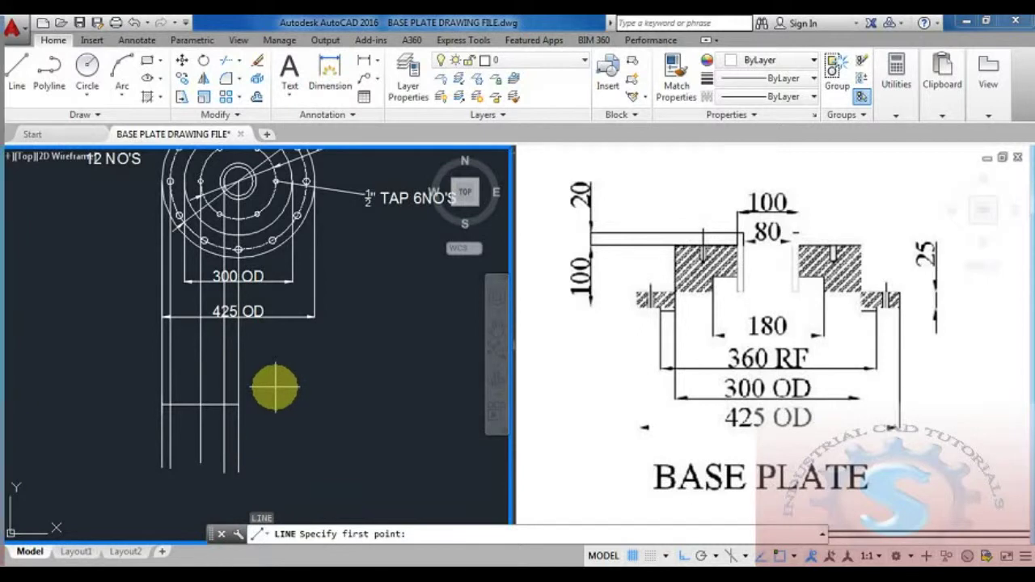
key("Escape")
key("Escape")
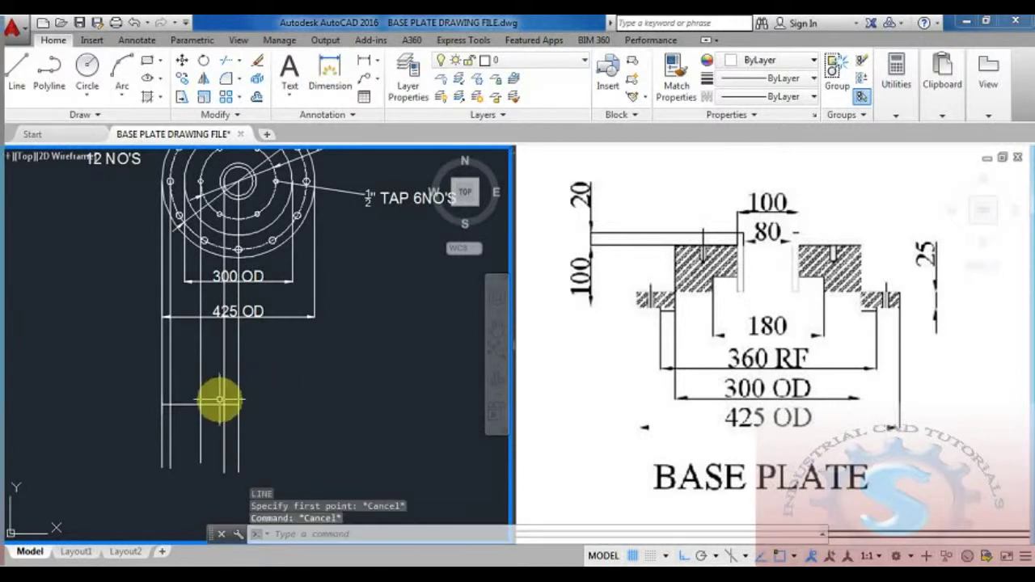
key("Return")
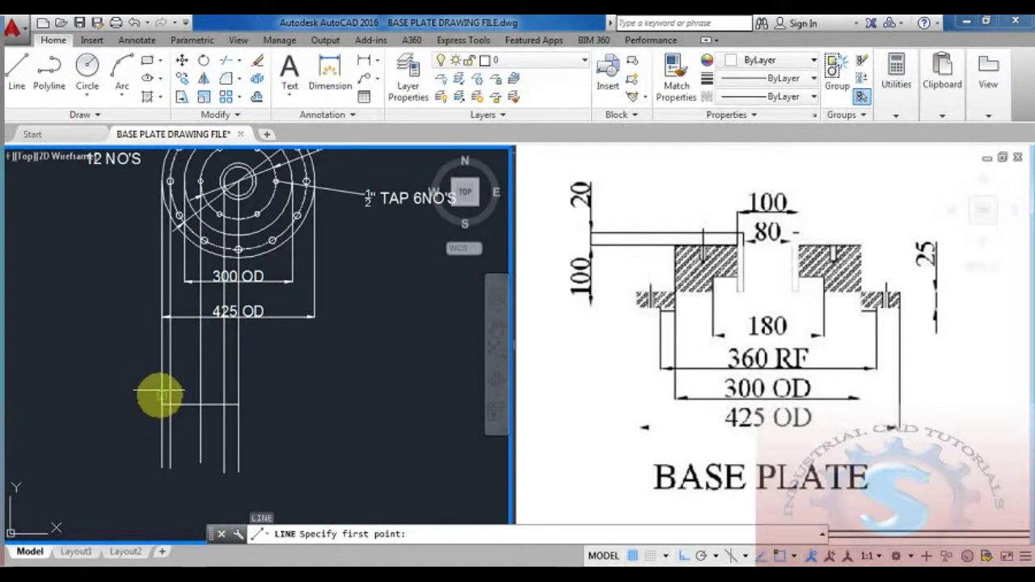
left_click(162, 395)
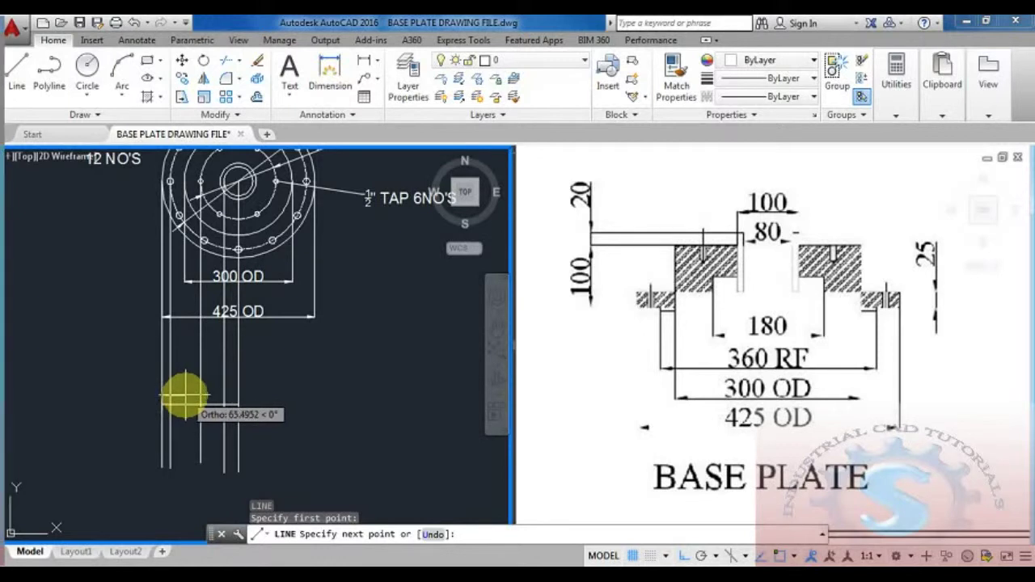
scroll(185, 396, "down", 2)
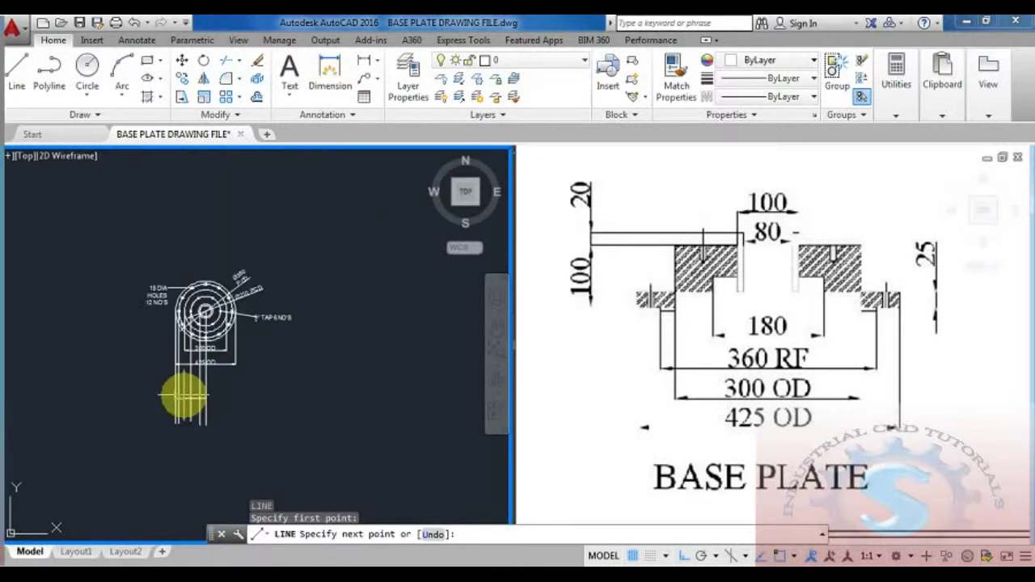
mouse_move(186, 372)
middle_mouse_down()
mouse_move(157, 469)
mouse_move(180, 351)
middle_mouse_up()
key("Escape")
- Draw a vertical projection line downward from the left quadrant of the 300 OD circle to just past the other projection lines' lower ends
middle_click_drag(279, 446, 279, 468)
key("Return")
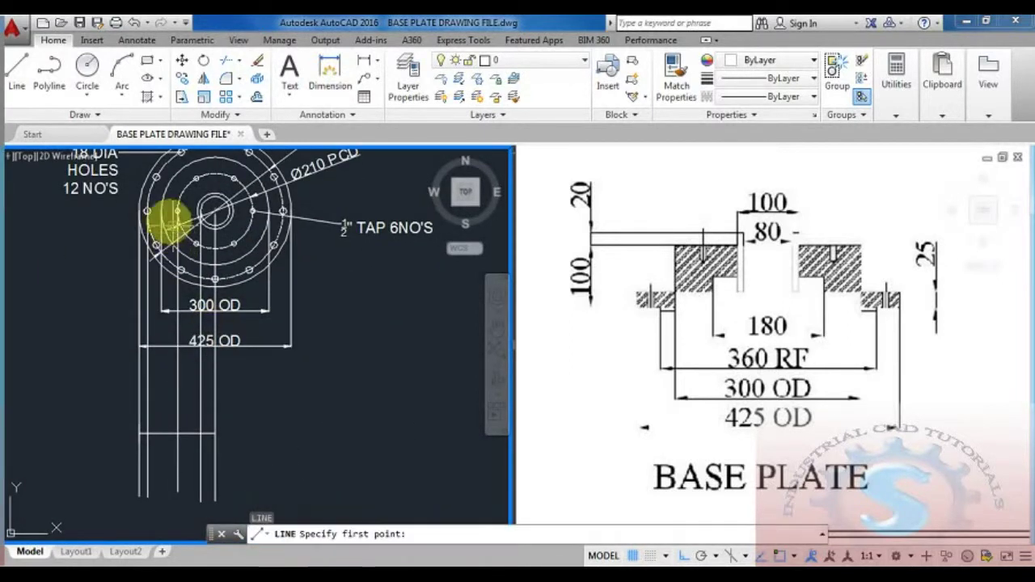
left_click(162, 211)
left_click(186, 501)
key("Escape")
- Draw the flange outline 25 units up from the base line's left end, then horizontally to the 300 OD projection line
type("L")
key("Return")
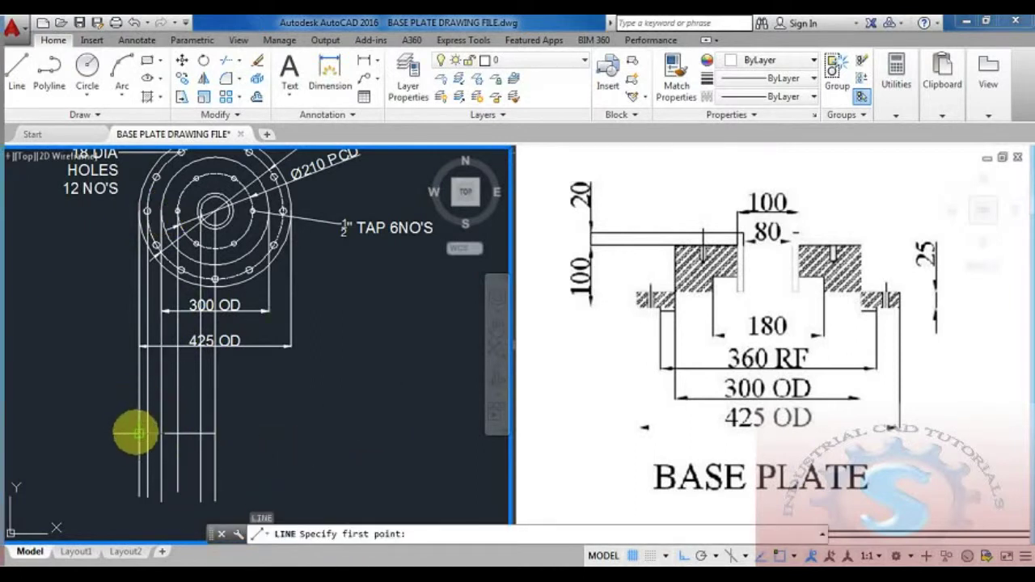
left_click(138, 434)
type("25")
key("Return")
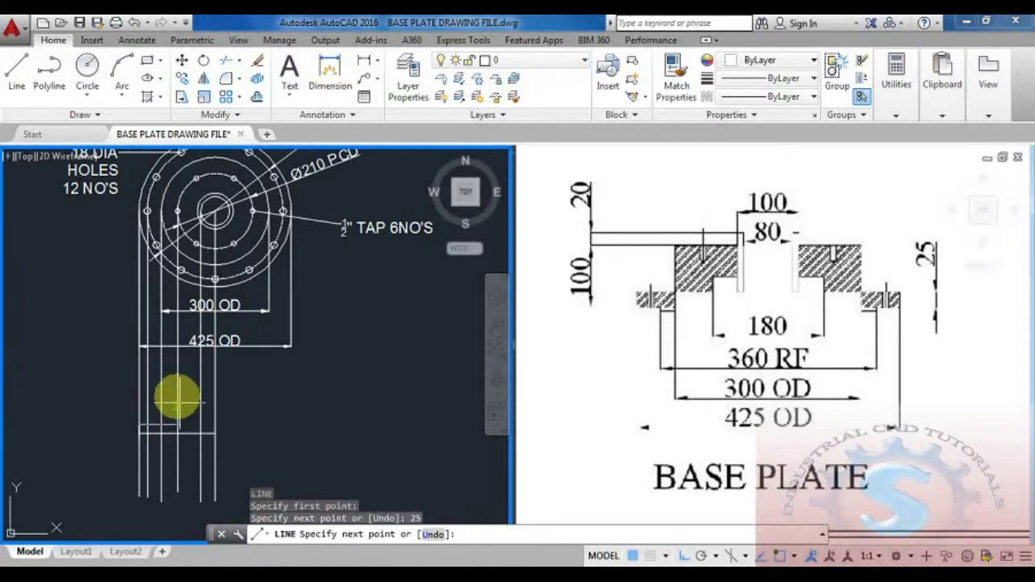
scroll(157, 425, "up", 4)
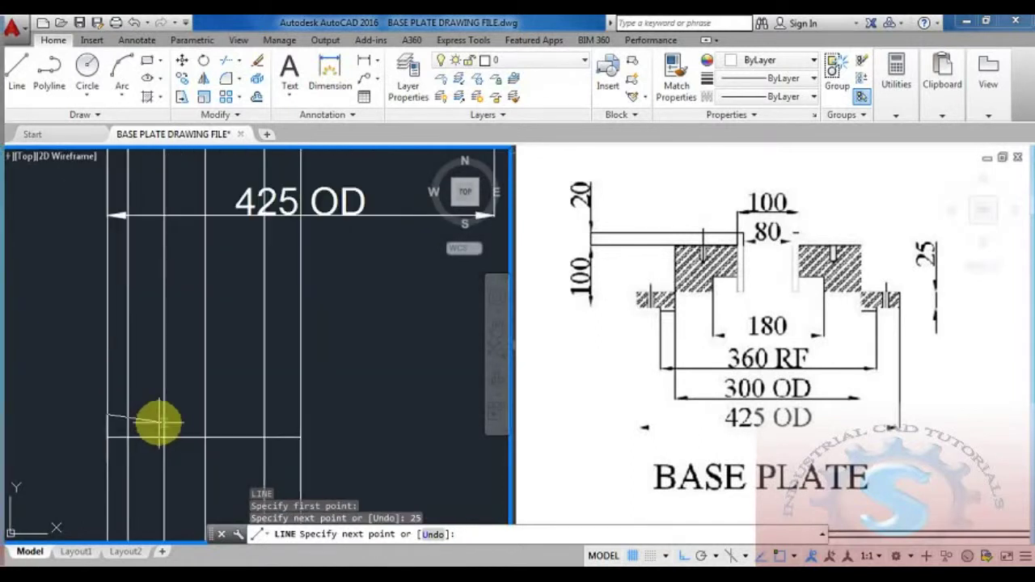
left_click(164, 415)
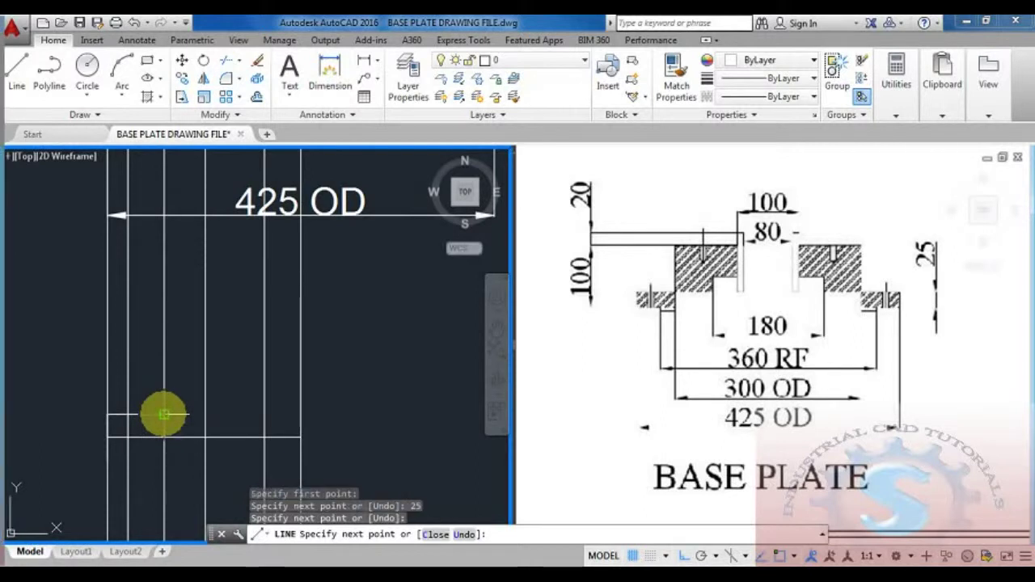
- Continue the outline 75 units upward along the 300 OD projection line and end the line there
left_click(164, 346)
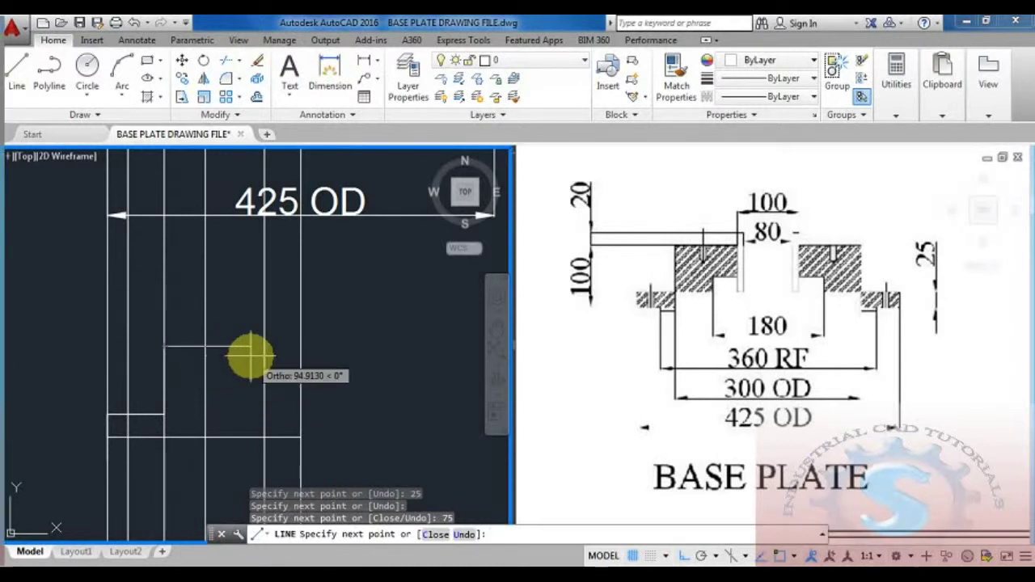
scroll(250, 357, "down", 3)
middle_click_drag(242, 409, 238, 427)
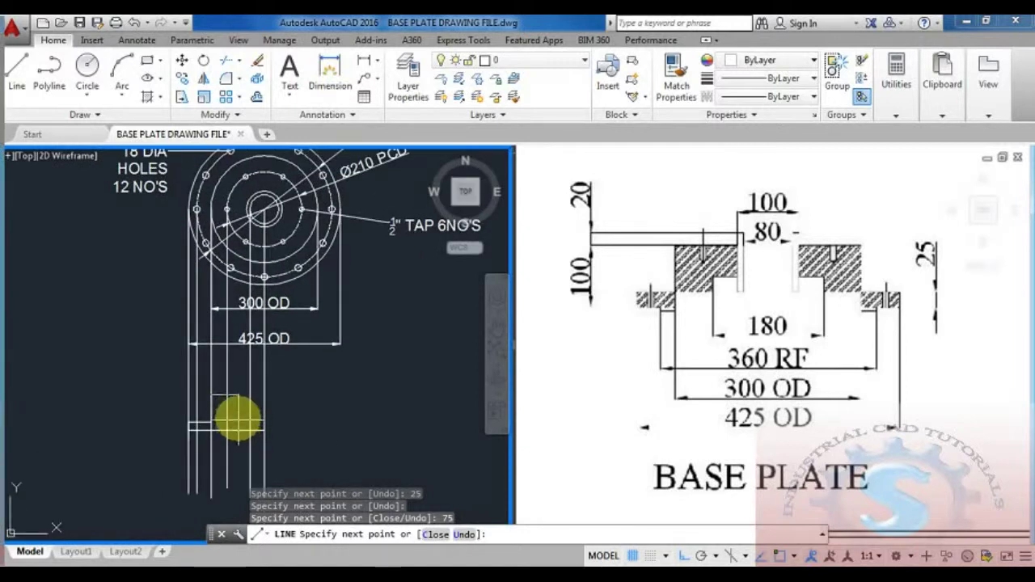
scroll(235, 396, "up", 2)
scroll(249, 364, "down", 2)
middle_click_drag(250, 364, 245, 419)
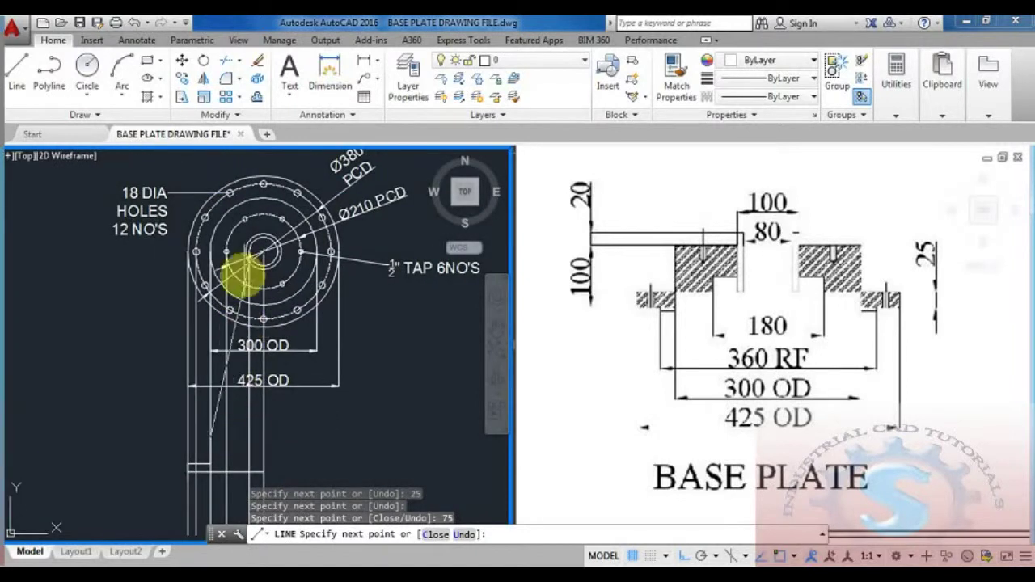
scroll(235, 296, "up", 3)
key("Escape")
- Draw a vertical projection line from the left quadrant of the outer centre circle down past the section's base line
key("Return")
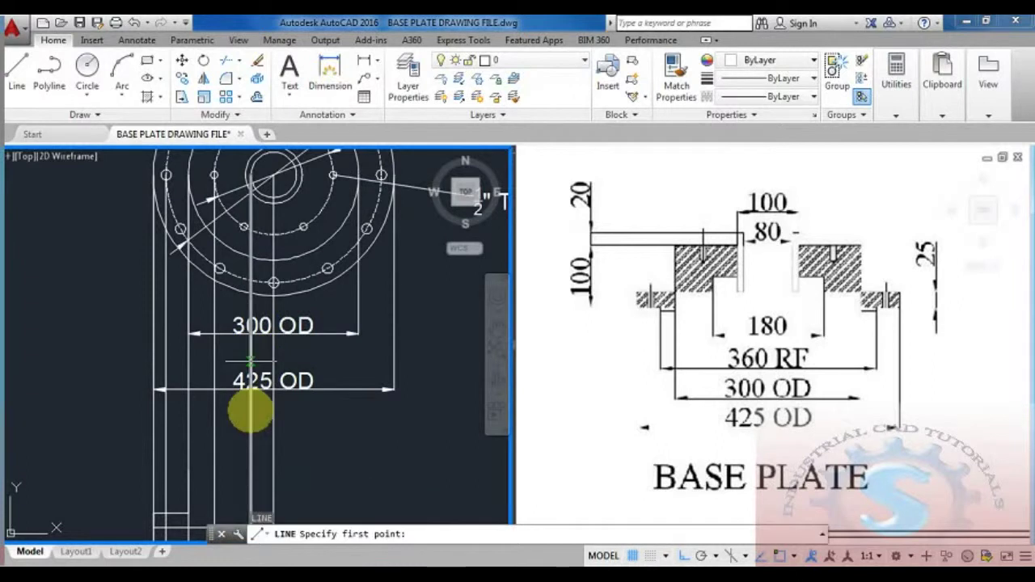
scroll(254, 185, "up", 1)
scroll(226, 239, "up", 3)
left_click(227, 236)
scroll(220, 377, "down", 3)
middle_click_drag(220, 378, 223, 288)
middle_click_drag(223, 405, 221, 346)
left_click(224, 438)
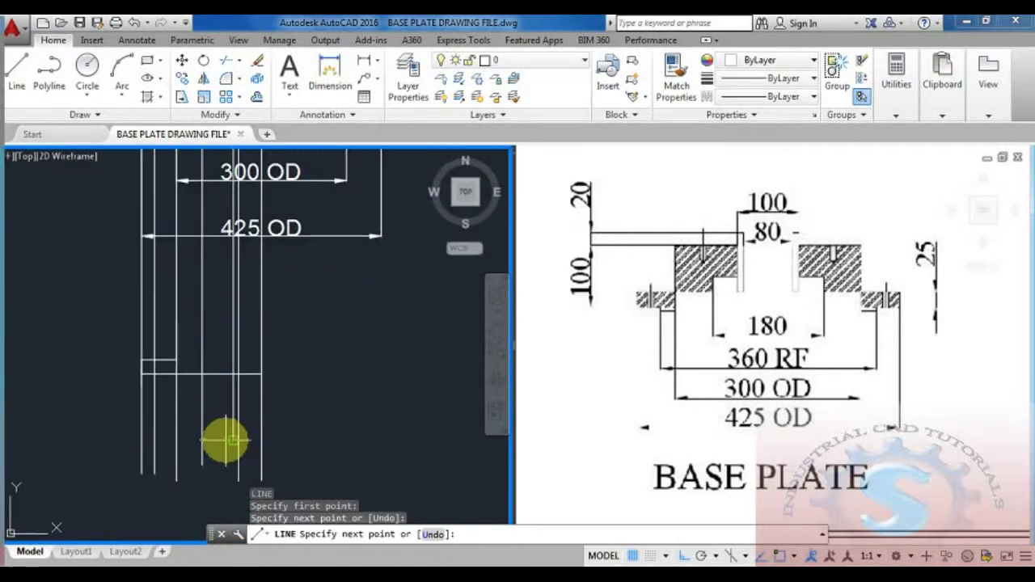
key("Escape")
- Draw a line 75 units up from the flange top's inner end, then horizontally to the outer centre circle's projection line
middle_click_drag(319, 339, 328, 479)
mouse_move(293, 370)
middle_mouse_down()
mouse_move(278, 469)
mouse_move(299, 281)
middle_mouse_up()
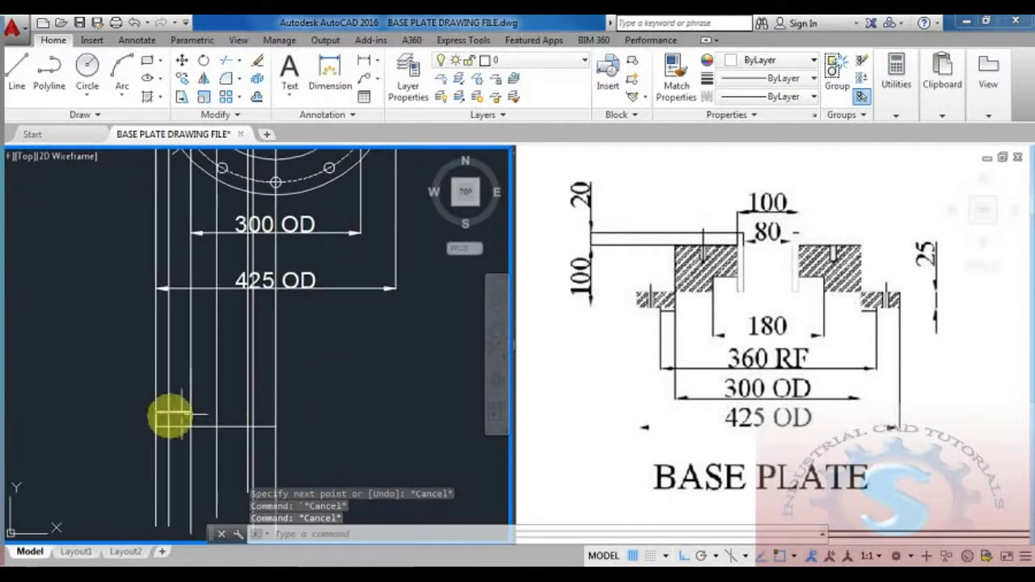
key("Return")
left_click(191, 412)
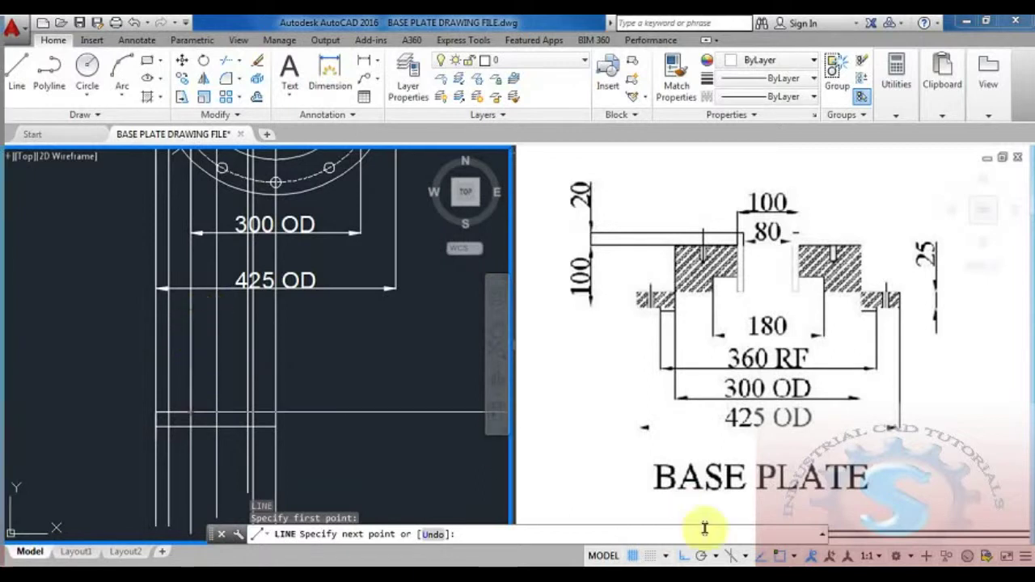
key("F8")
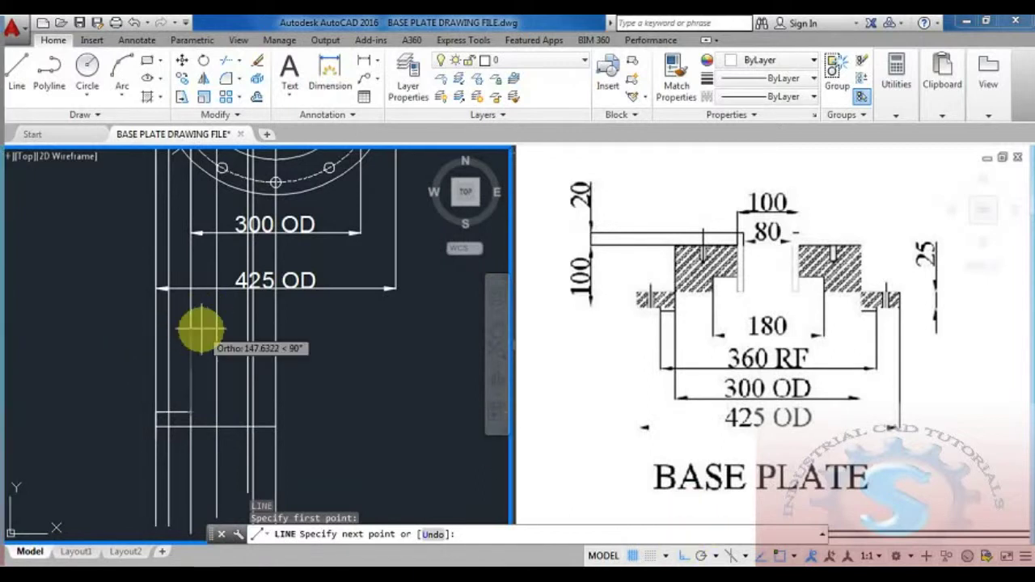
type("75")
key("Return")
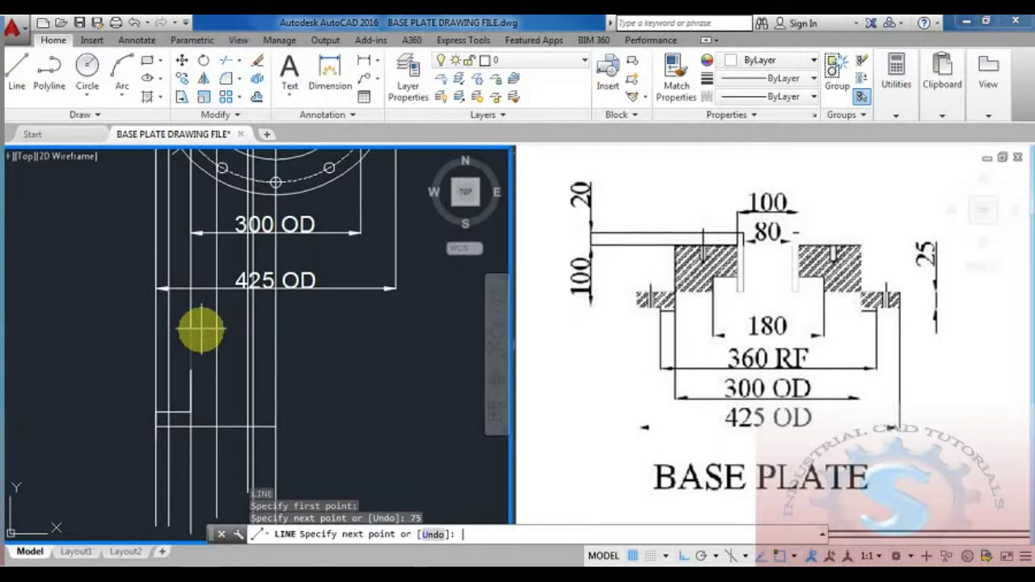
left_click(248, 370)
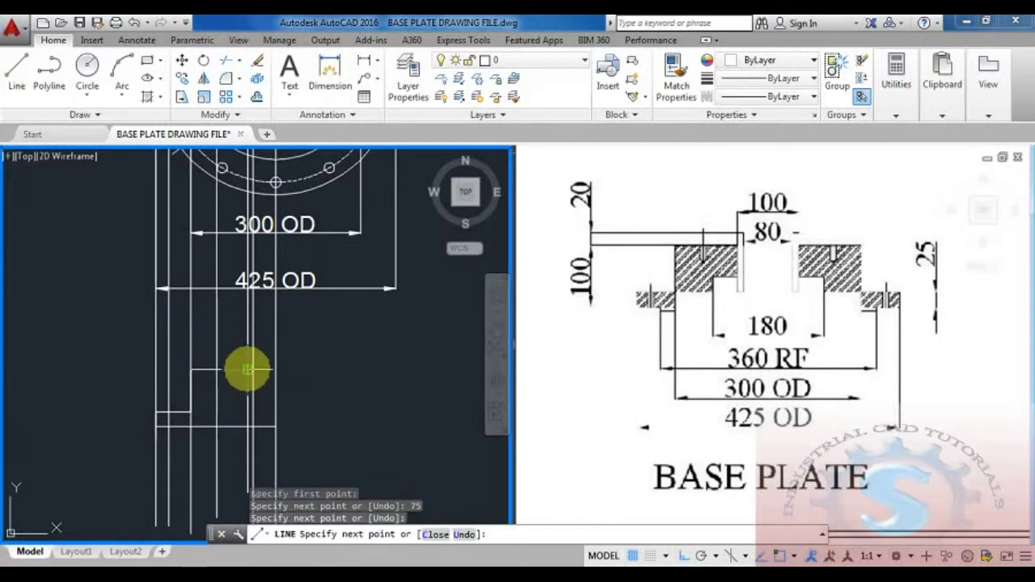
- Continue the outline 20 units up, then horizontally to the inner centre circle's projection line
type("2")
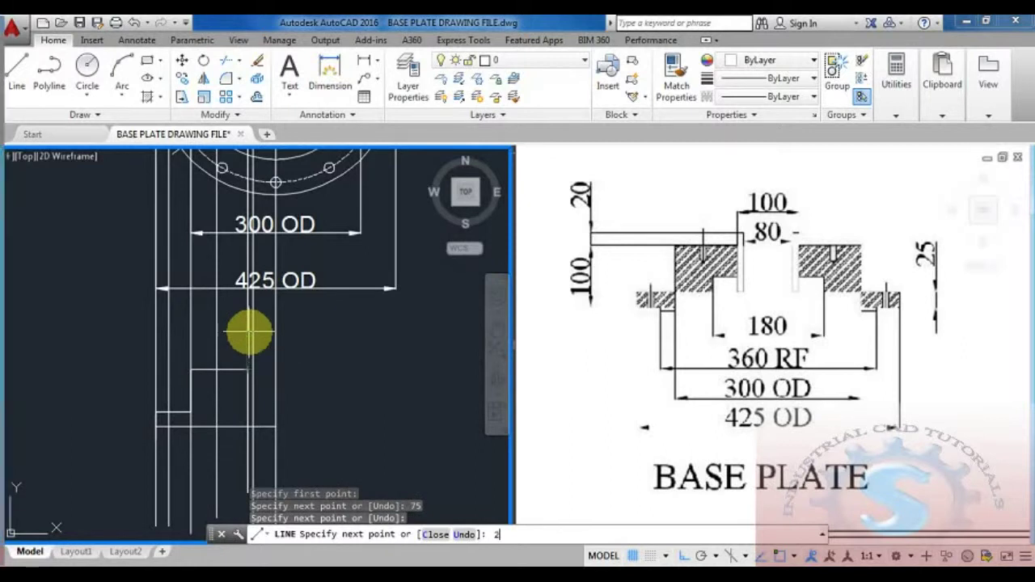
type("0")
key("Return")
scroll(254, 364, "up", 2)
middle_click_drag(254, 354, 260, 326)
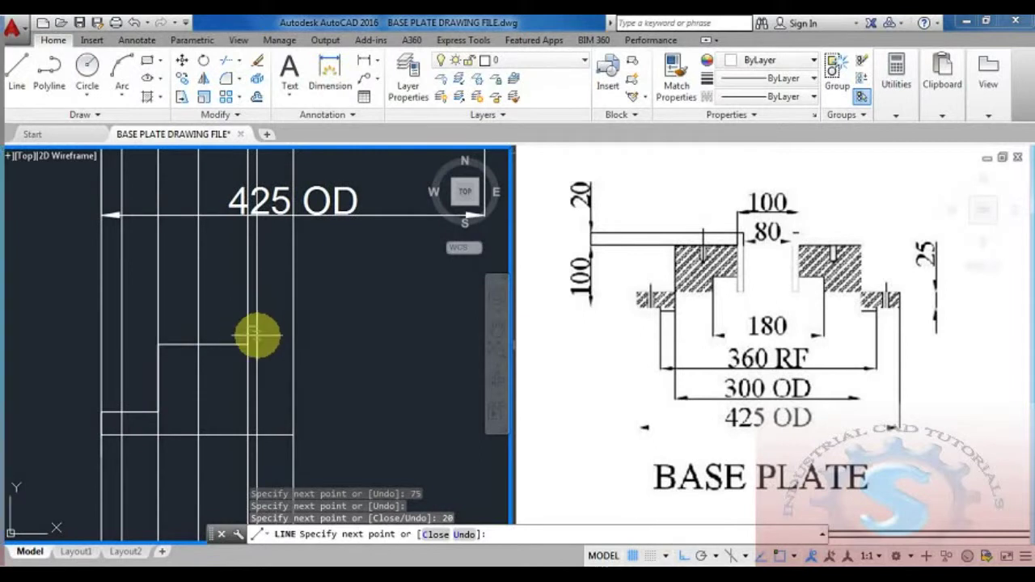
left_click(256, 327)
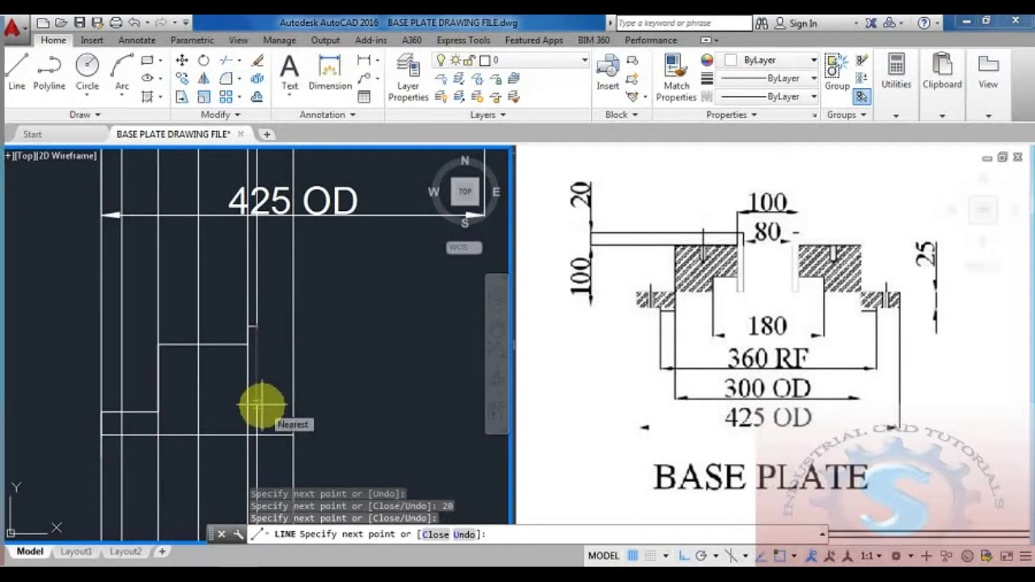
- Continue the outline 20 units and then 75 units down, then horizontally back to the outer centre circle's projection line, and end the line
type("20")
key("Return")
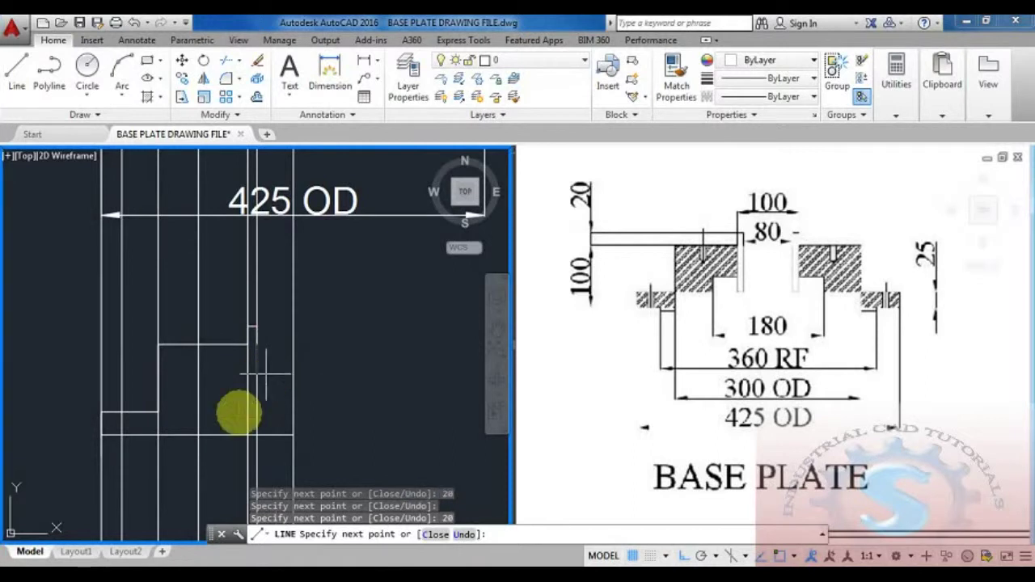
type("75")
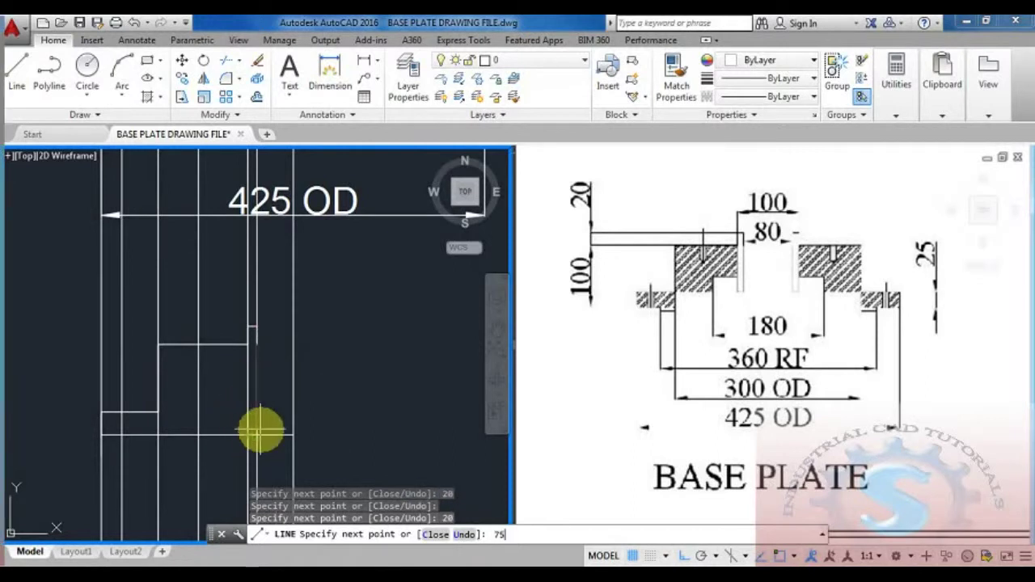
key("Return")
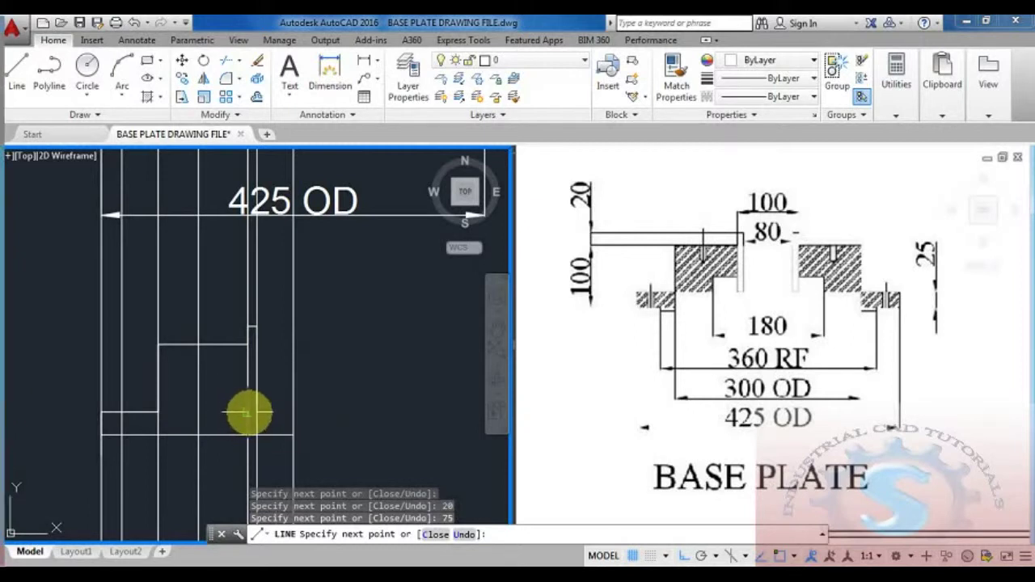
left_click(249, 413)
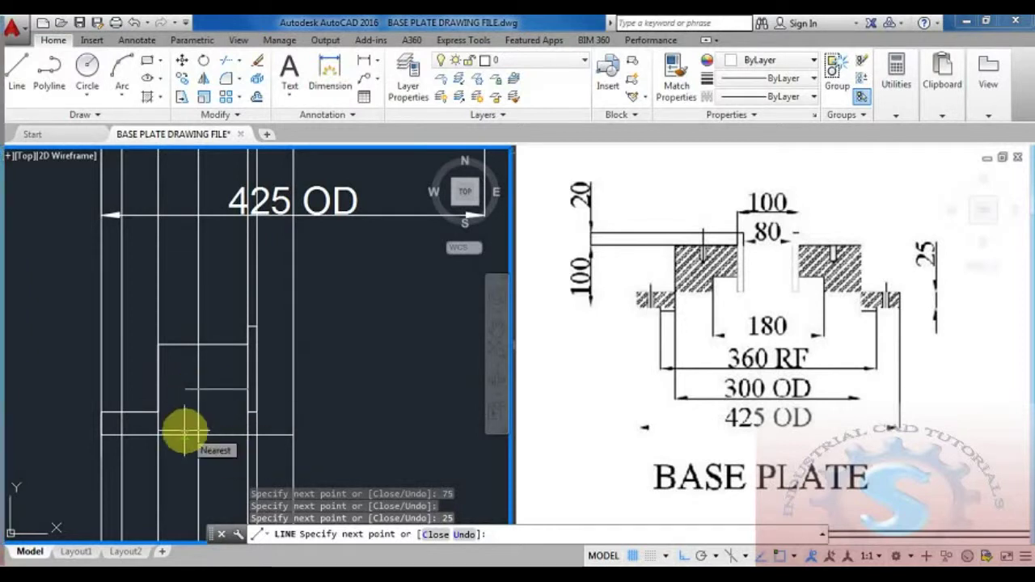
scroll(195, 431, "down", 4)
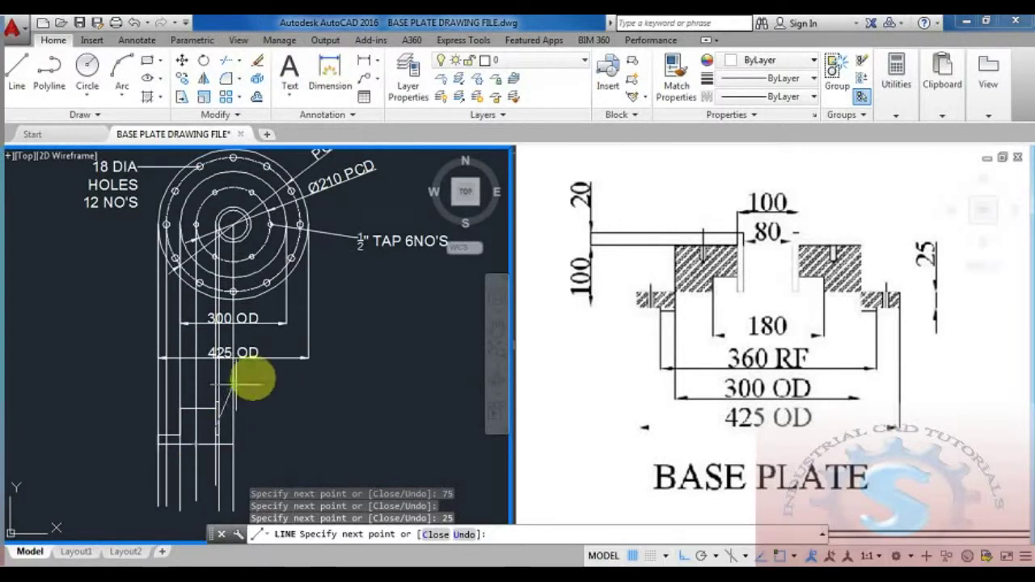
key("Escape")
- Examine the base plate's section and its dimensions in the reference drawing
left_click(725, 283)
scroll(723, 283, "down", 6)
mouse_move(717, 296)
middle_mouse_down()
mouse_move(697, 391)
mouse_move(728, 317)
mouse_move(714, 266)
mouse_move(710, 344)
mouse_move(711, 296)
mouse_move(711, 307)
middle_mouse_up()
scroll(698, 289, "up", 4)
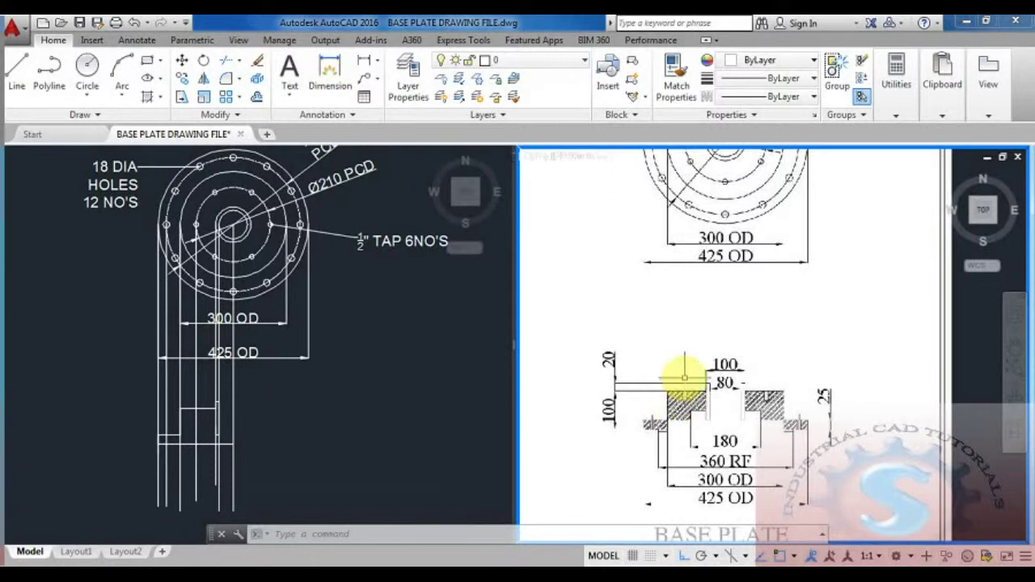
scroll(678, 388, "up", 4)
scroll(686, 411, "down", 2)
middle_click_drag(686, 410, 683, 373)
left_click(321, 448)
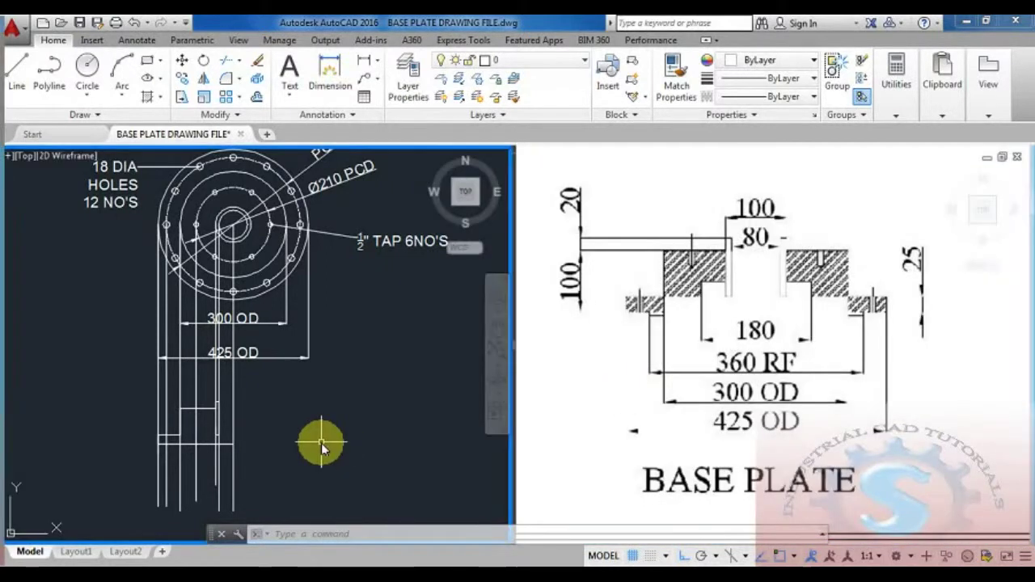
- Mirror the half section and its projection lines about the vertical centre line, keeping the source objects
scroll(271, 416, "up", 2)
scroll(270, 416, "down", 2)
middle_click_drag(270, 418, 336, 366)
scroll(310, 398, "up", 2)
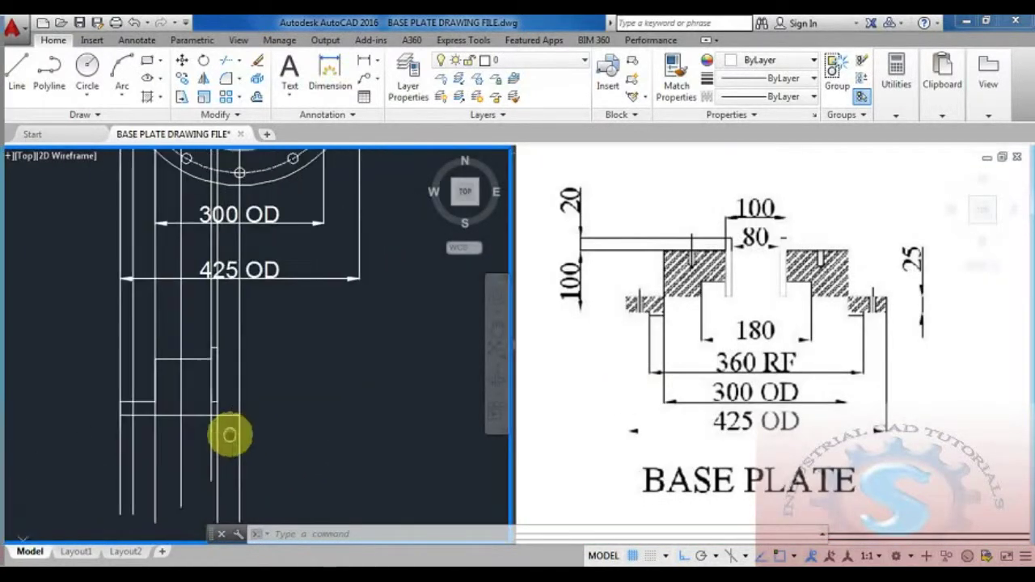
mouse_move(241, 405)
middle_mouse_down()
mouse_move(226, 417)
mouse_move(231, 441)
middle_mouse_up()
type("mi")
key("Return")
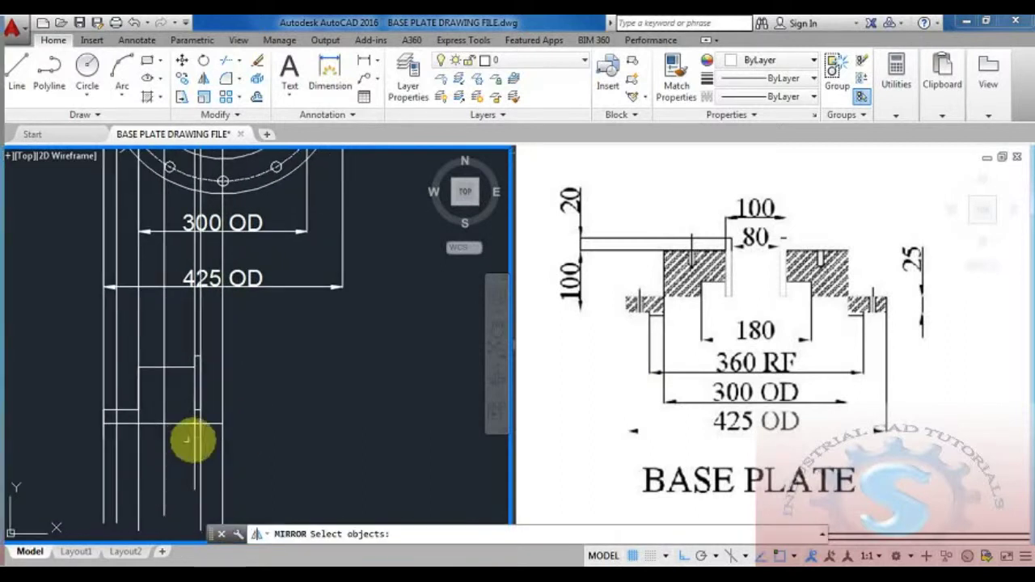
left_click(241, 461)
left_click(84, 336)
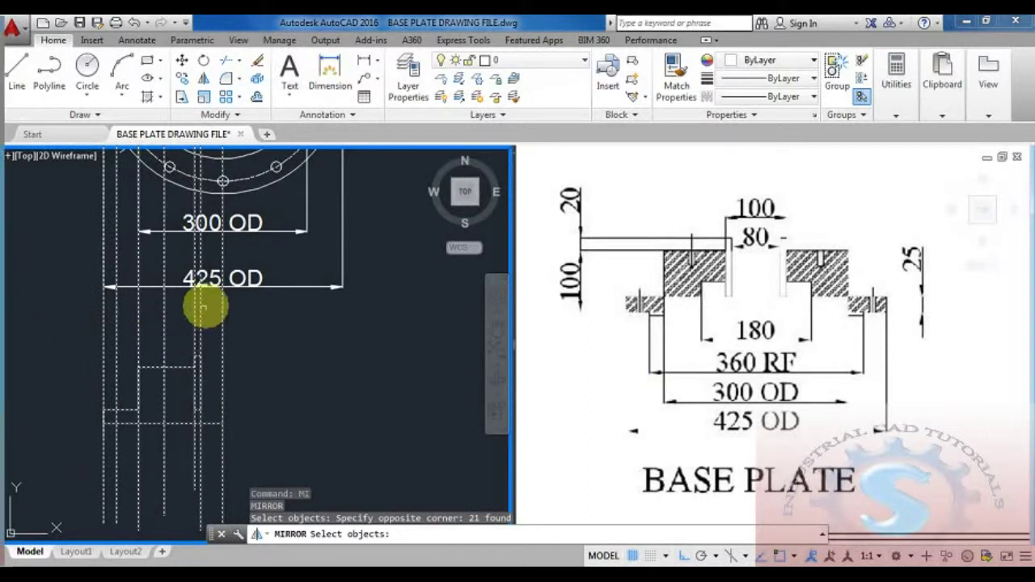
key("Return")
left_click(223, 287)
left_click(222, 421)
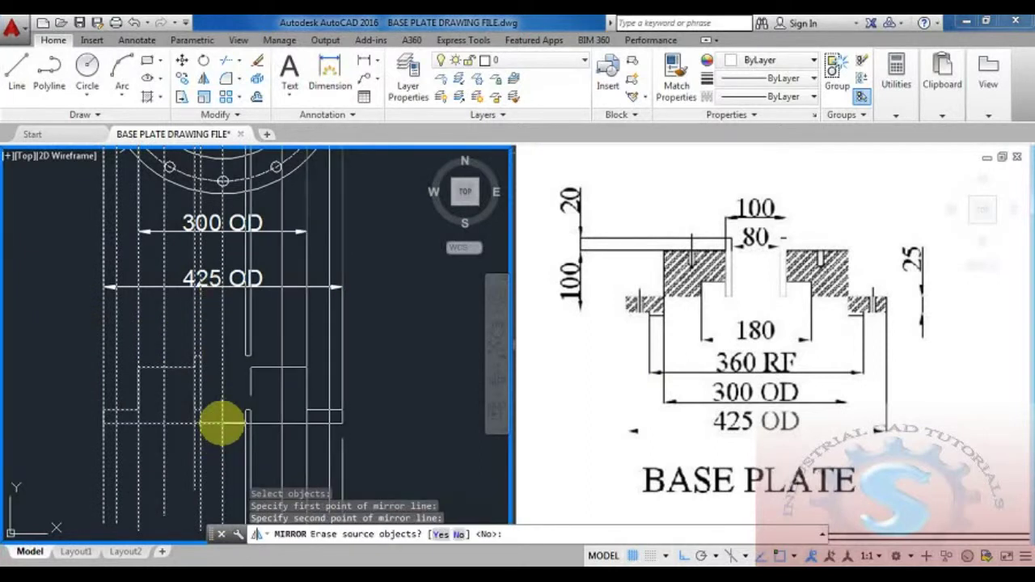
key("Return")
middle_click_drag(330, 421, 335, 401)
- Add a linear dimension for the section's overall width, placed below the base line
left_click(331, 73)
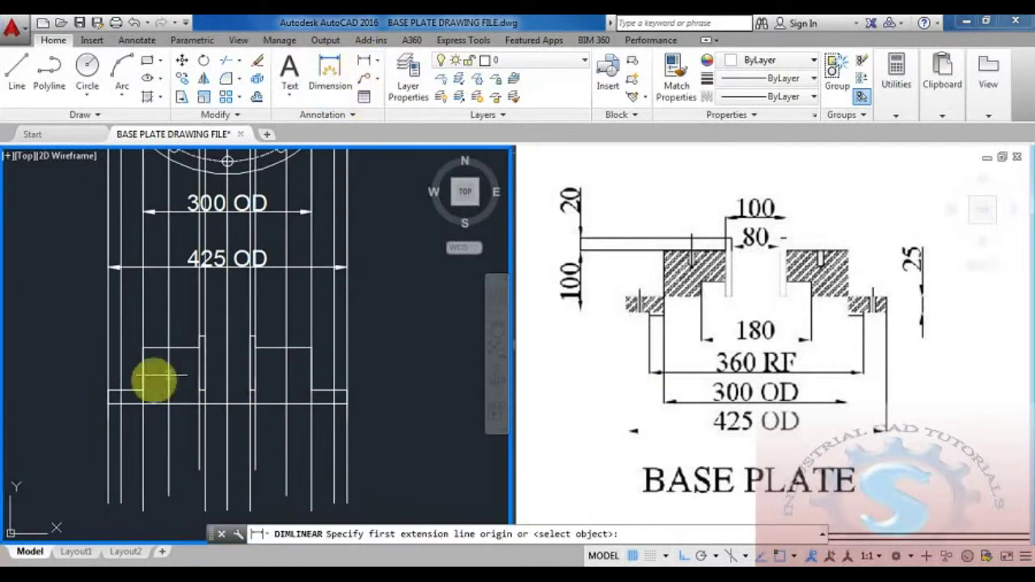
left_click(108, 404)
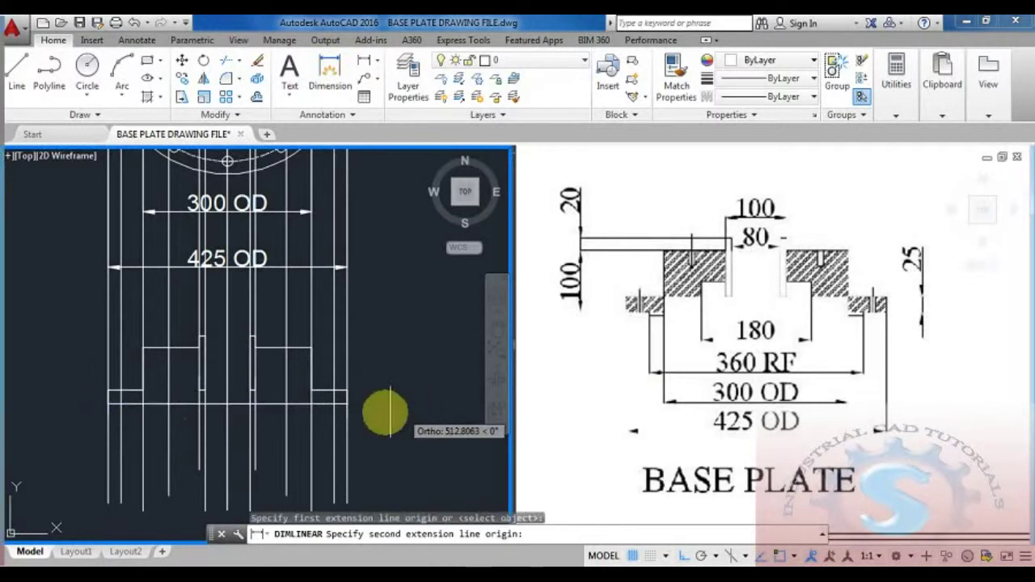
left_click(346, 404)
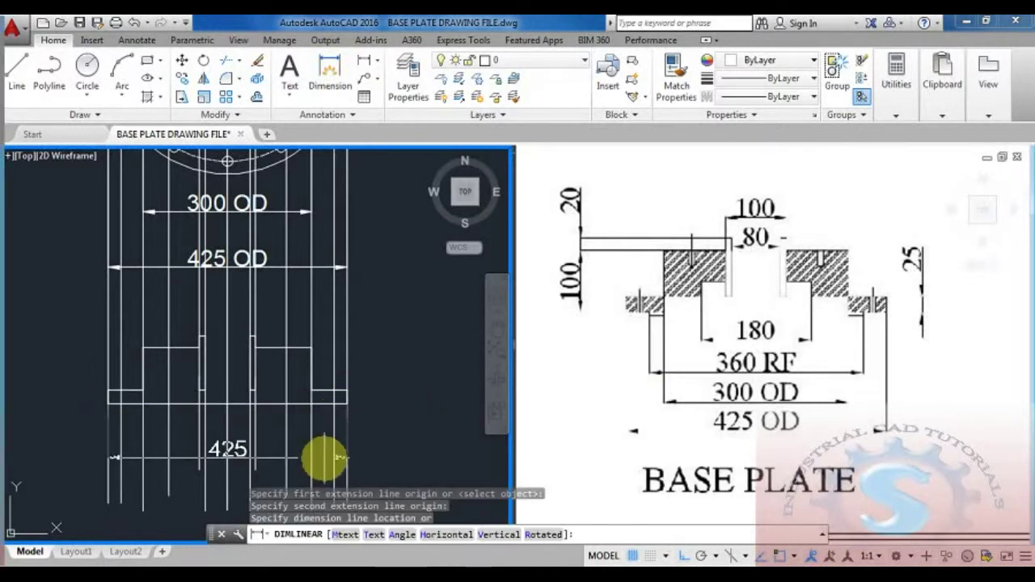
left_click(324, 458)
- Add a linear dimension between the inner ends of the two flange tops, placed below the overall width dimension
key("Return")
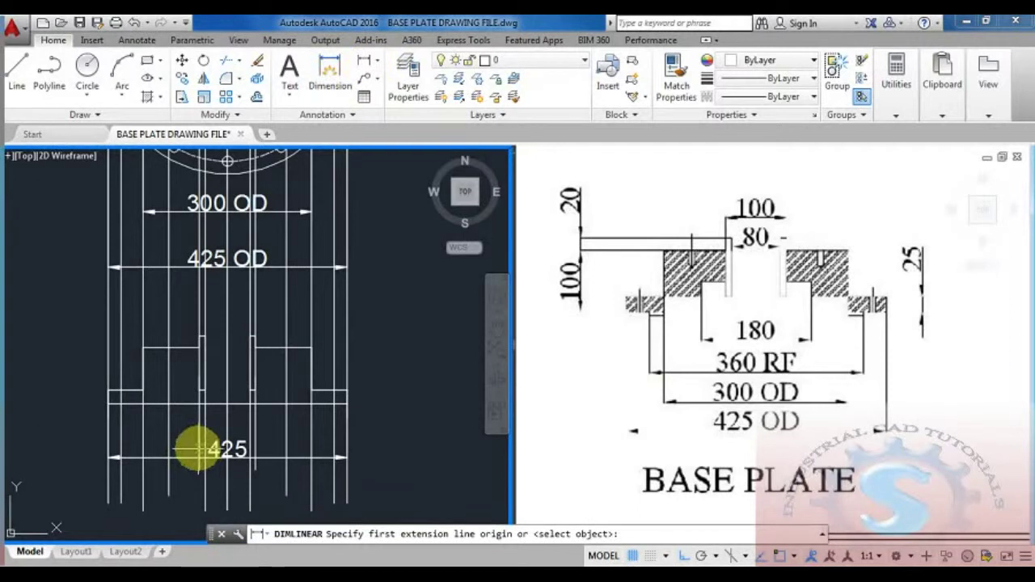
left_click(143, 391)
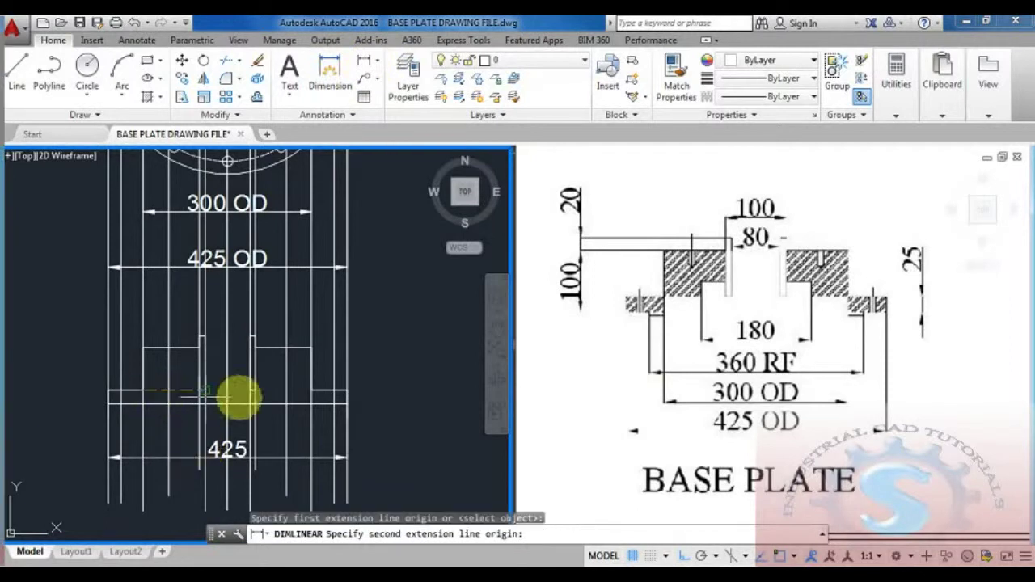
left_click(310, 391)
middle_click_drag(303, 451, 305, 397)
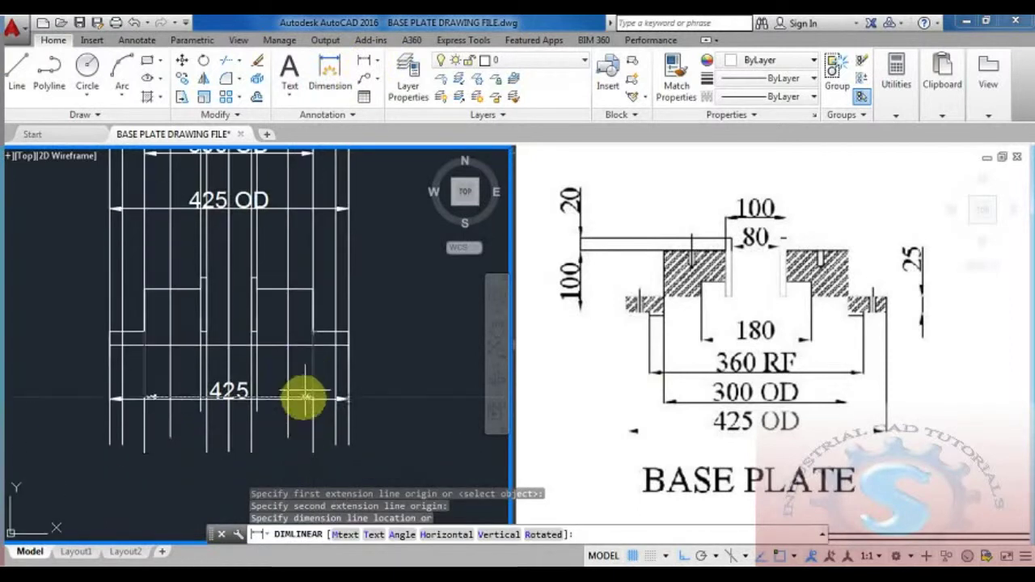
left_click(277, 470)
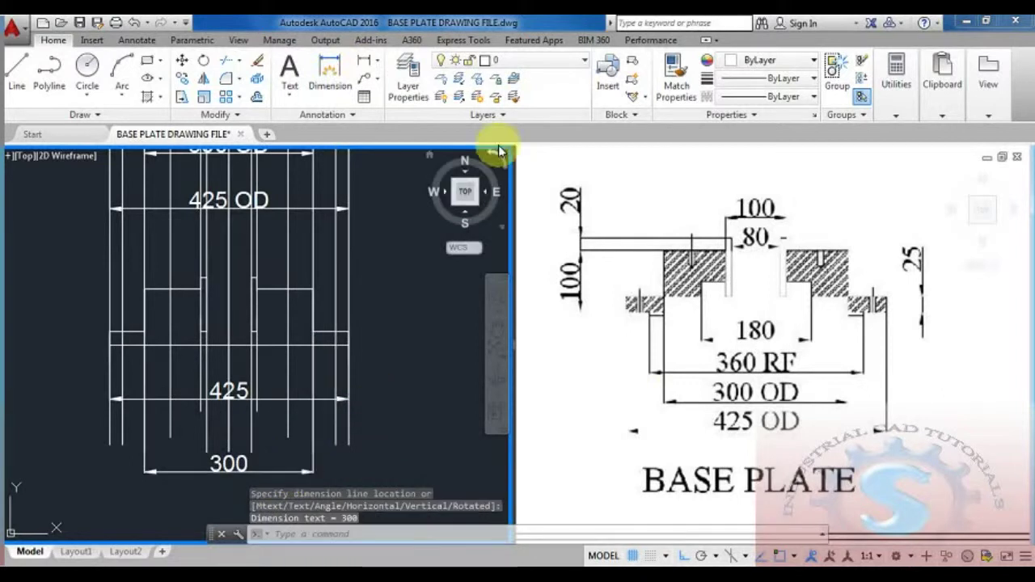
left_click(365, 61)
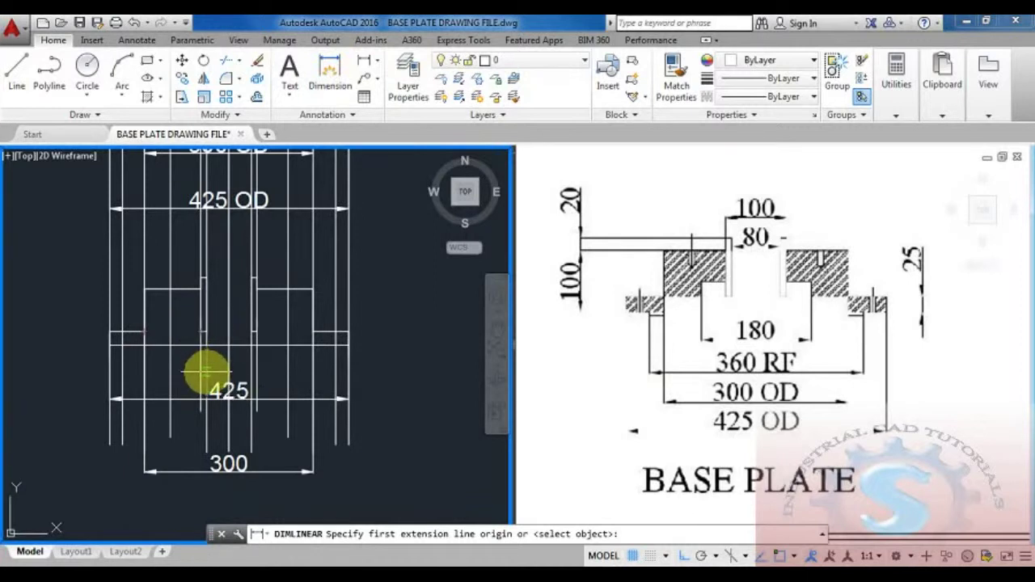
left_click(204, 289)
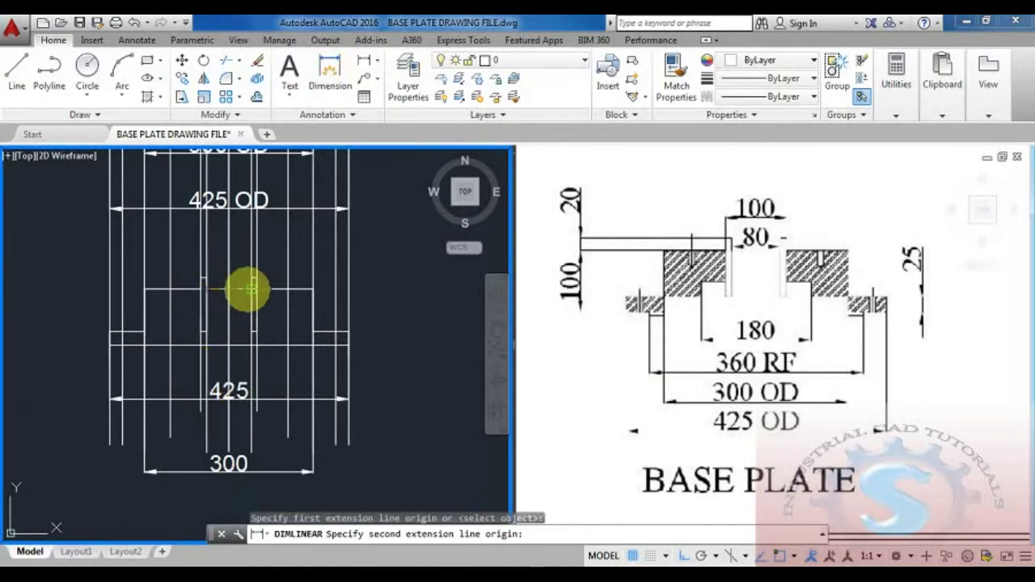
left_click(249, 290)
key("Escape")
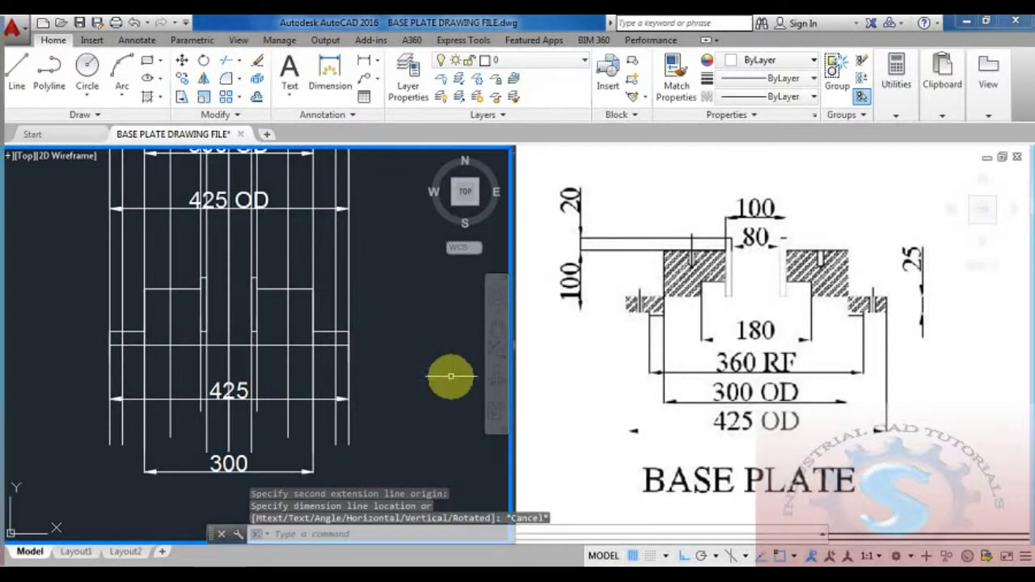
- Undo the two linear dimensions and the mirrored half of the section
key("ctrl+z")
key("ctrl+z")
key("ctrl+z")
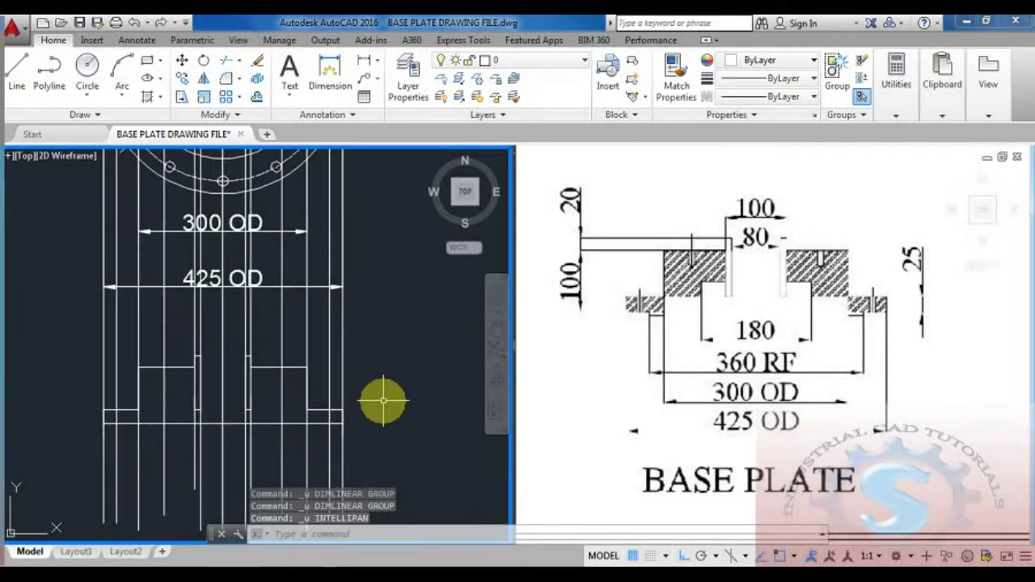
key("ctrl+z")
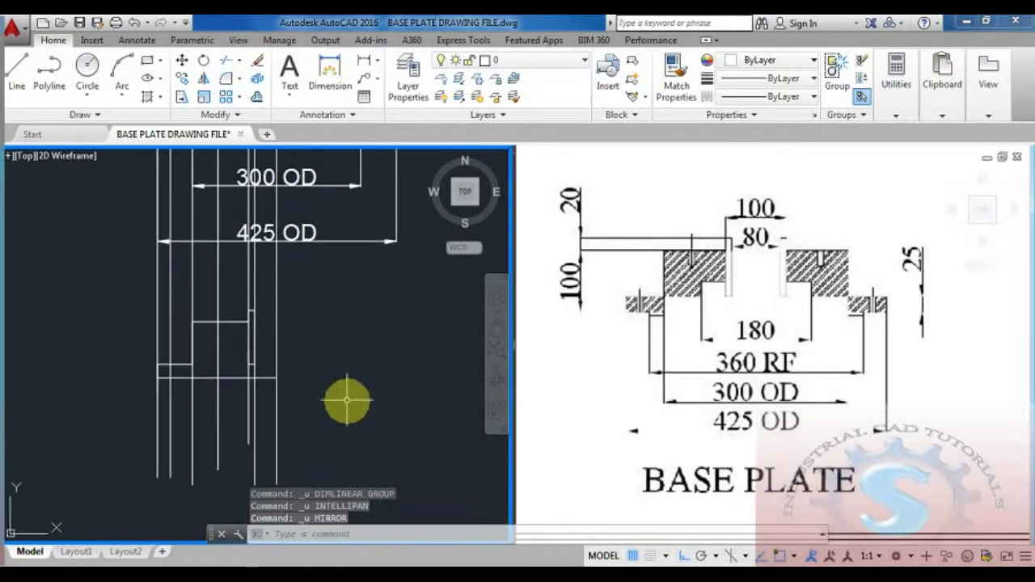
key("Escape")
key("Escape")
- Draw a separate horizontal line 180 units long in the empty space beside the half section
mouse_move(319, 386)
middle_mouse_down()
mouse_move(316, 400)
mouse_move(324, 394)
middle_mouse_up()
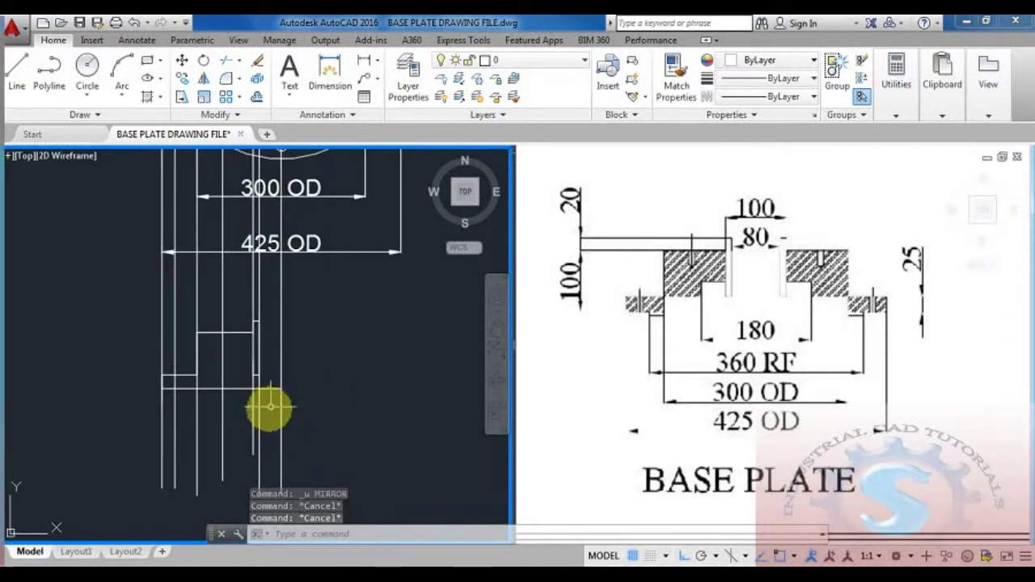
scroll(241, 423, "up", 2)
scroll(243, 424, "down", 2)
middle_click_drag(253, 427, 183, 407)
type("l")
key("Return")
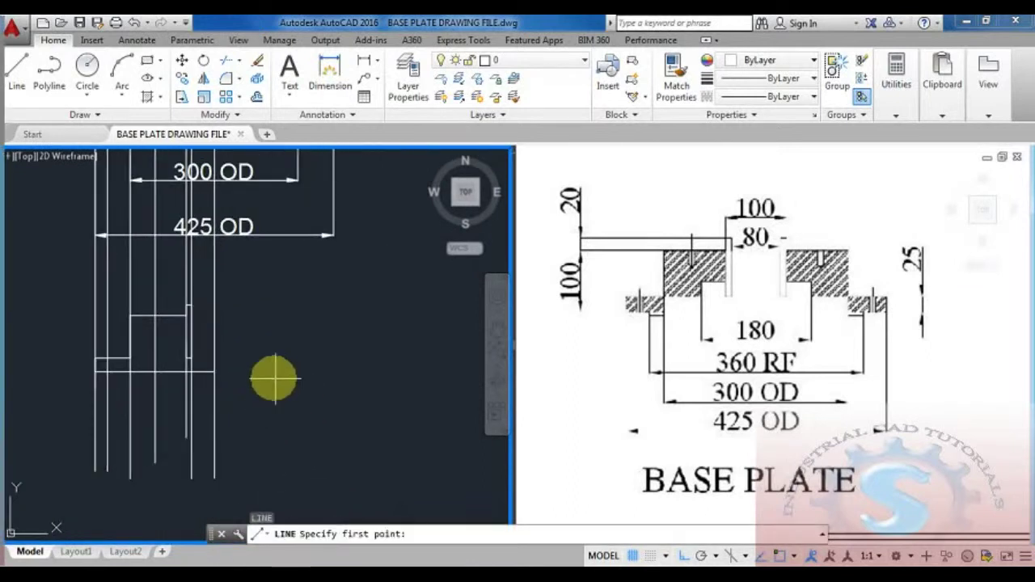
left_click(291, 380)
type("180")
key("Return")
key("Escape")
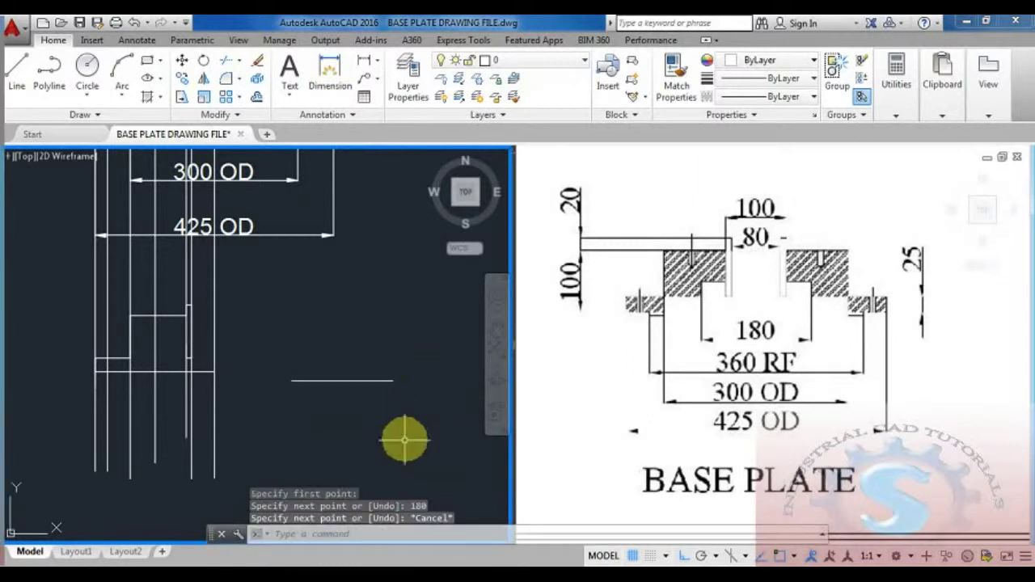
- Draw a line 75 units down from the inner end of the block's top edge along the outer centre circle's projection line
mouse_move(395, 429)
middle_mouse_down()
mouse_move(380, 430)
mouse_move(417, 427)
middle_mouse_up()
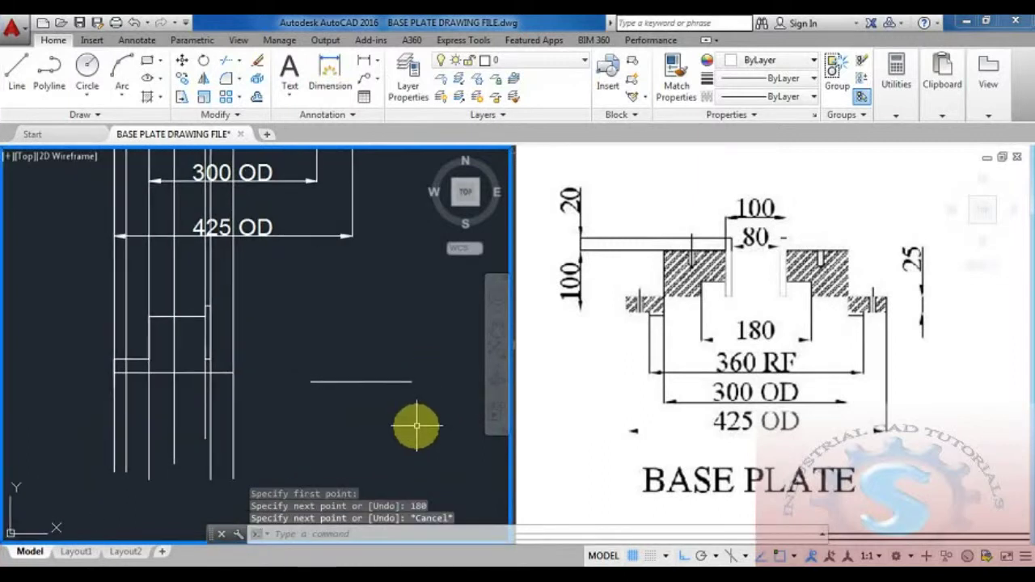
type("l")
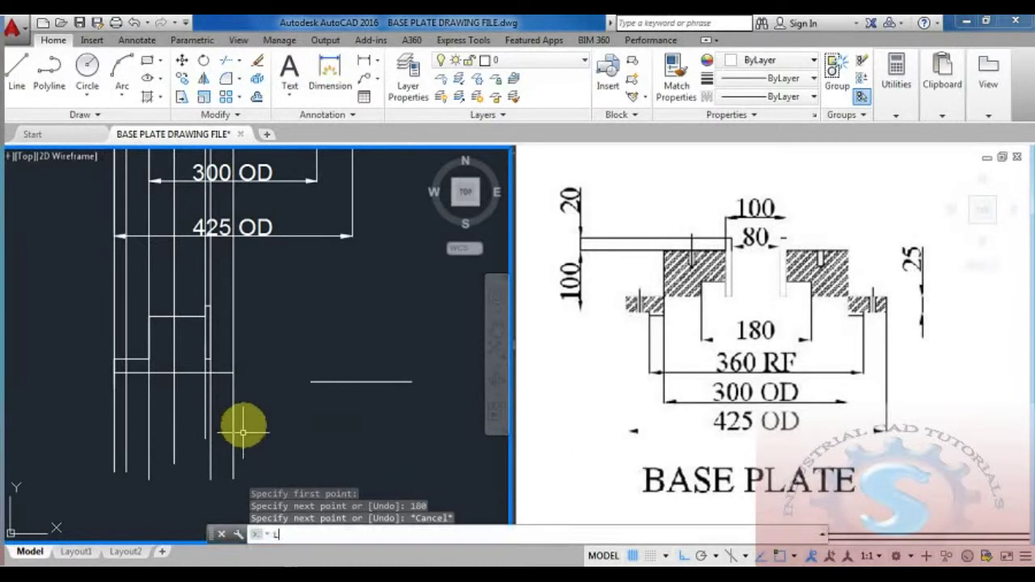
key("Return")
left_click(206, 317)
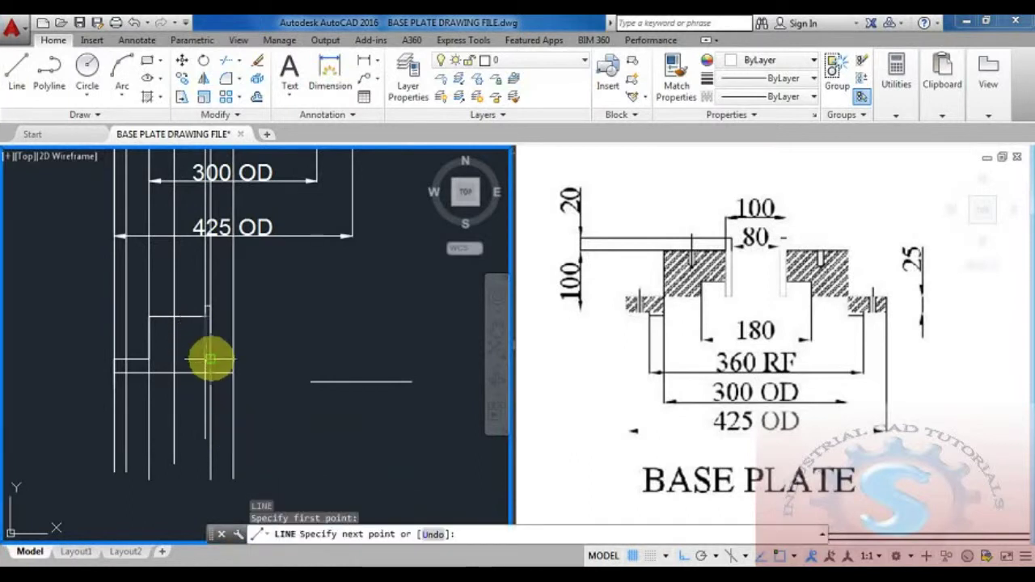
type("75")
key("Return")
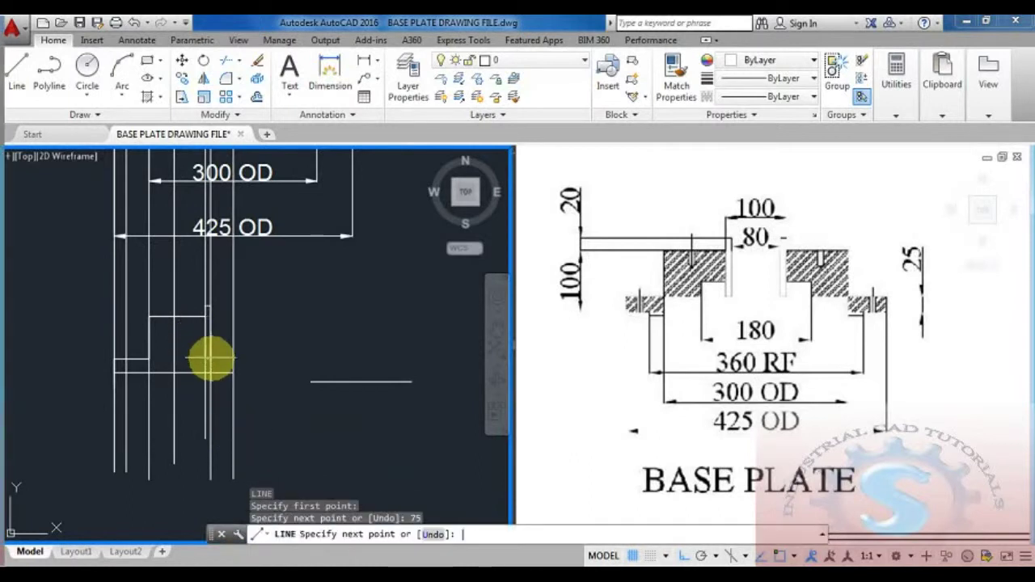
key("Escape")
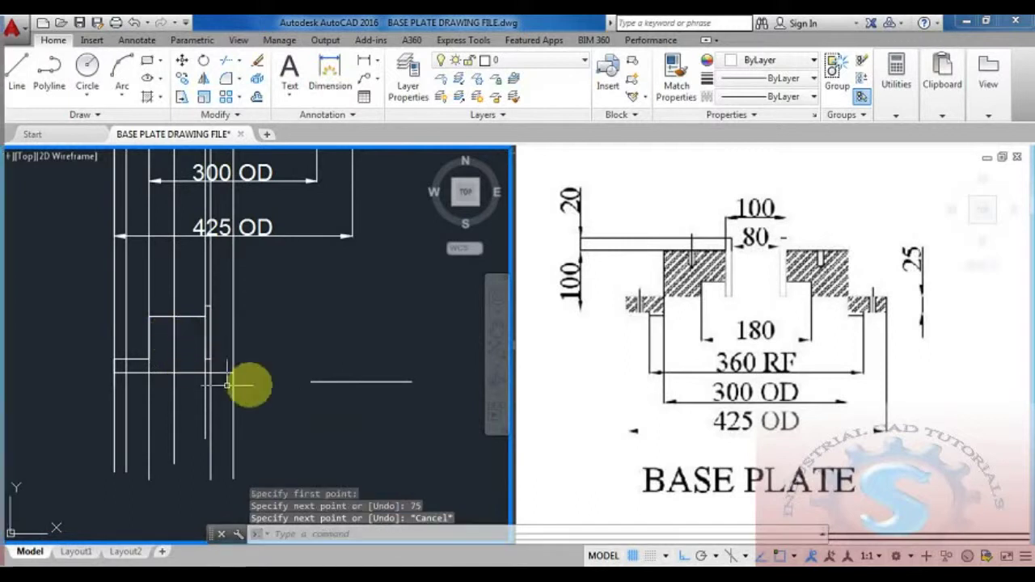
key("Escape")
key("Escape")
- Draw a line 50 units straight down from the inner end of the block's top edge
type("L")
key("Return")
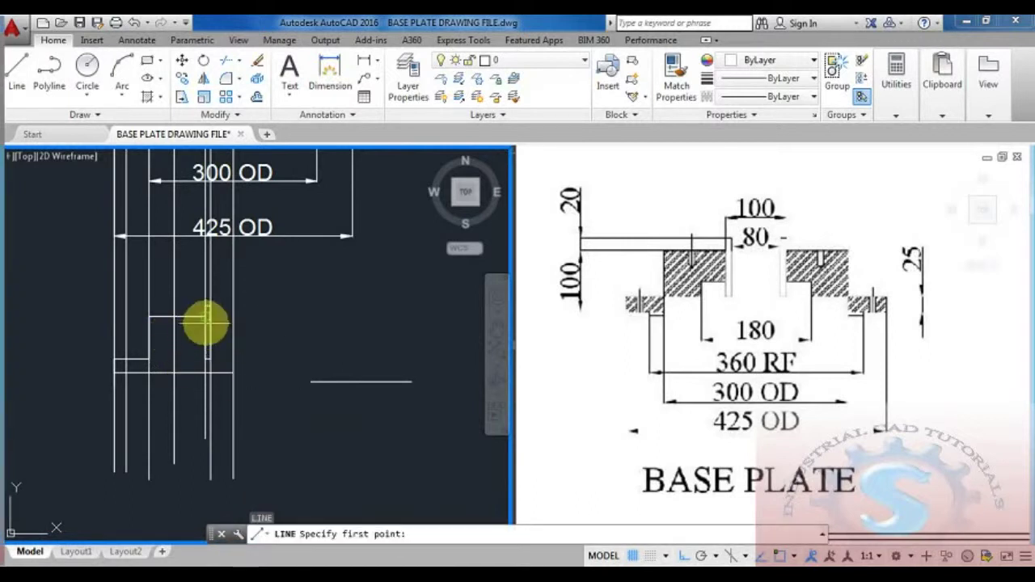
left_click(206, 317)
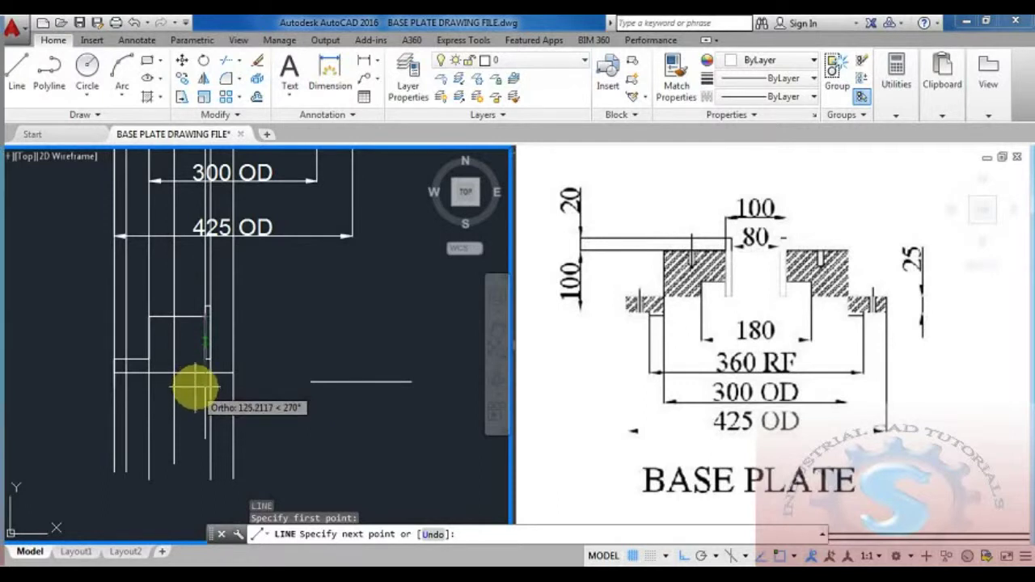
type("0")
key("Return")
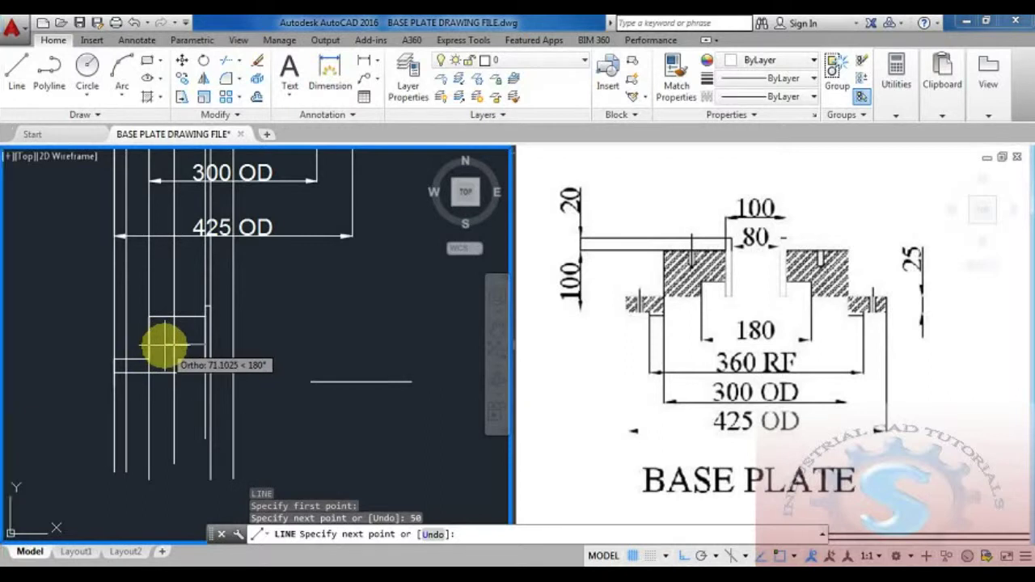
scroll(185, 346, "up", 2)
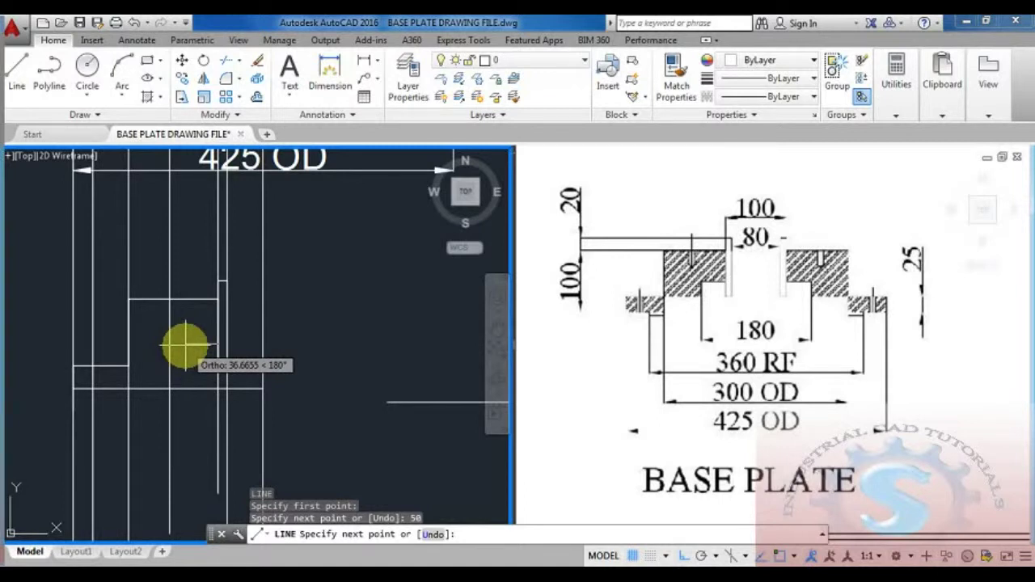
scroll(178, 350, "down", 2)
key("Escape")
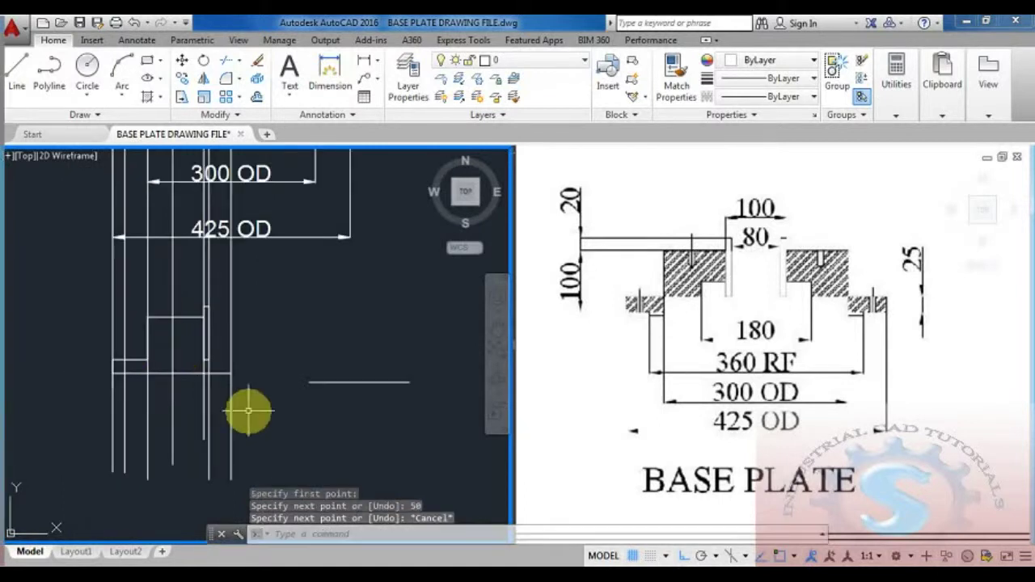
- Try to offset the bolt hole's centre projection line 5 units to each side
scroll(227, 415, "down", 3)
mouse_move(309, 407)
middle_mouse_down()
mouse_move(310, 416)
mouse_move(327, 409)
middle_mouse_up()
scroll(266, 426, "up", 3)
middle_click_drag(134, 401, 151, 416)
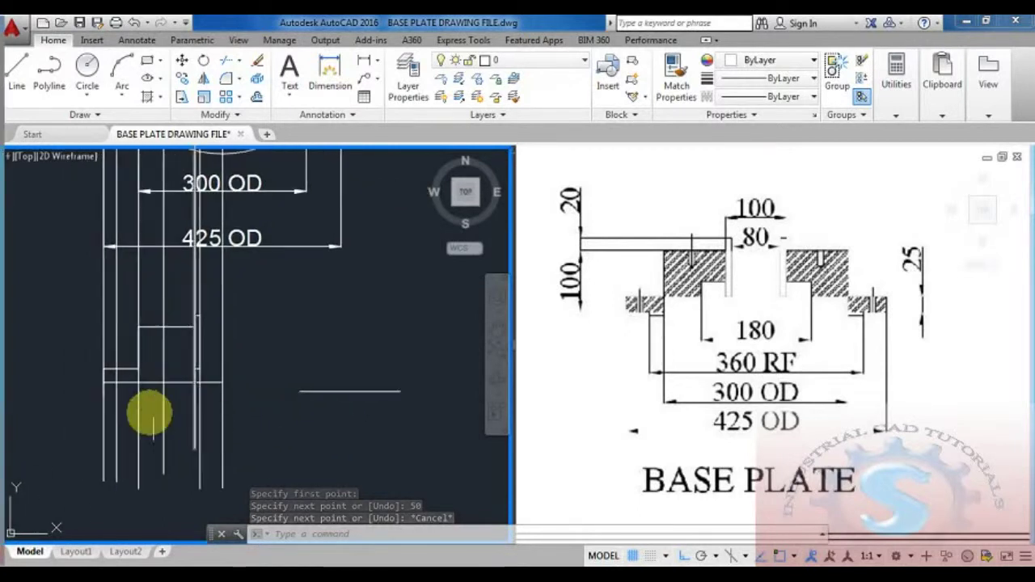
scroll(149, 413, "up", 1)
type("o")
key("Return")
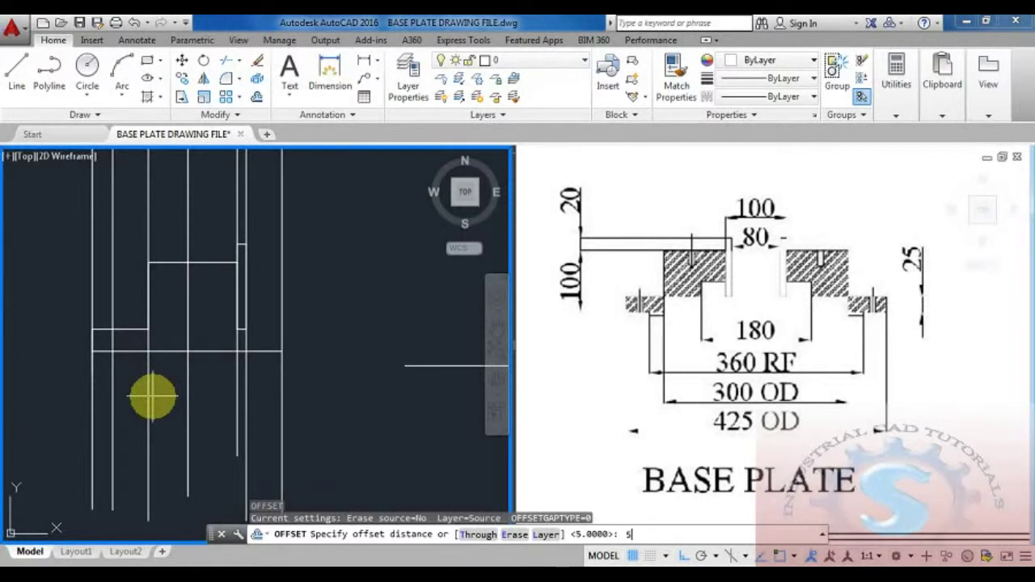
type("5")
key("Return")
scroll(154, 340, "up", 1)
left_click(78, 347)
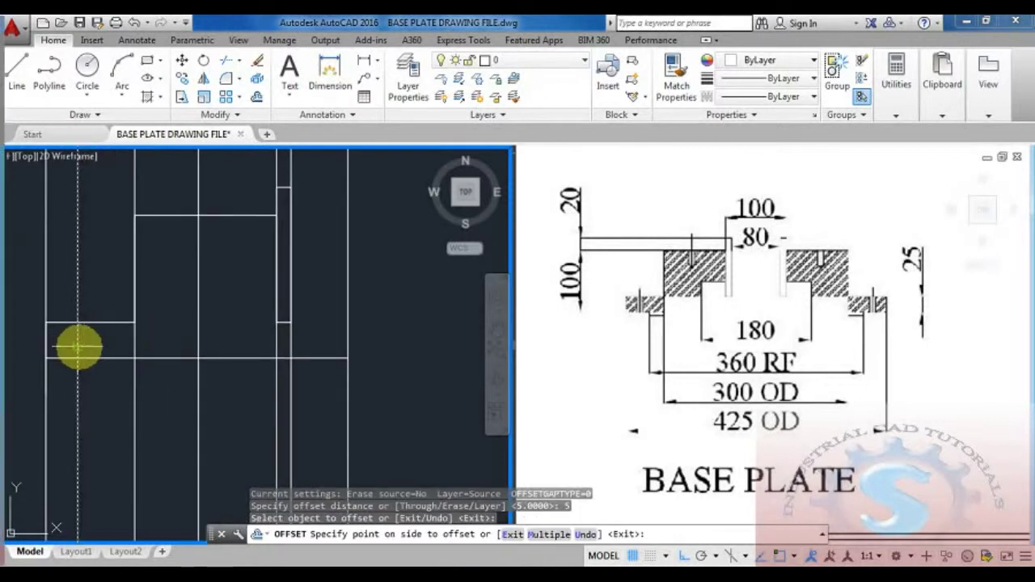
left_click(86, 346)
left_click(78, 345)
left_click(48, 351)
scroll(115, 341, "down", 6)
middle_click_drag(115, 311, 118, 397)
left_click(84, 213)
scroll(84, 212, "up", 4)
scroll(134, 224, "down", 6)
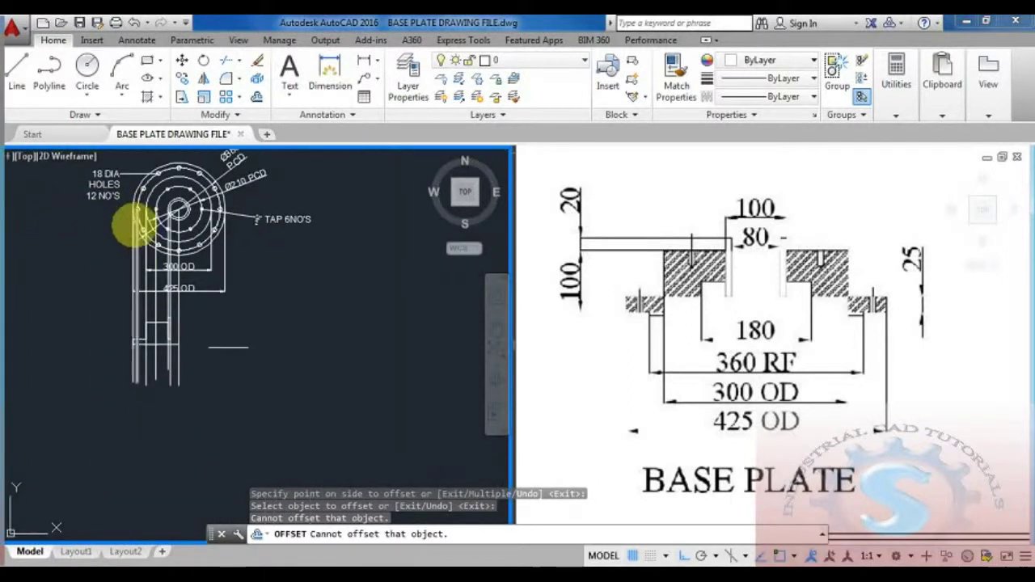
key("ctrl+z")
key("ctrl+z")
scroll(139, 279, "up", 4)
middle_click_drag(153, 349, 174, 381)
key("Escape")
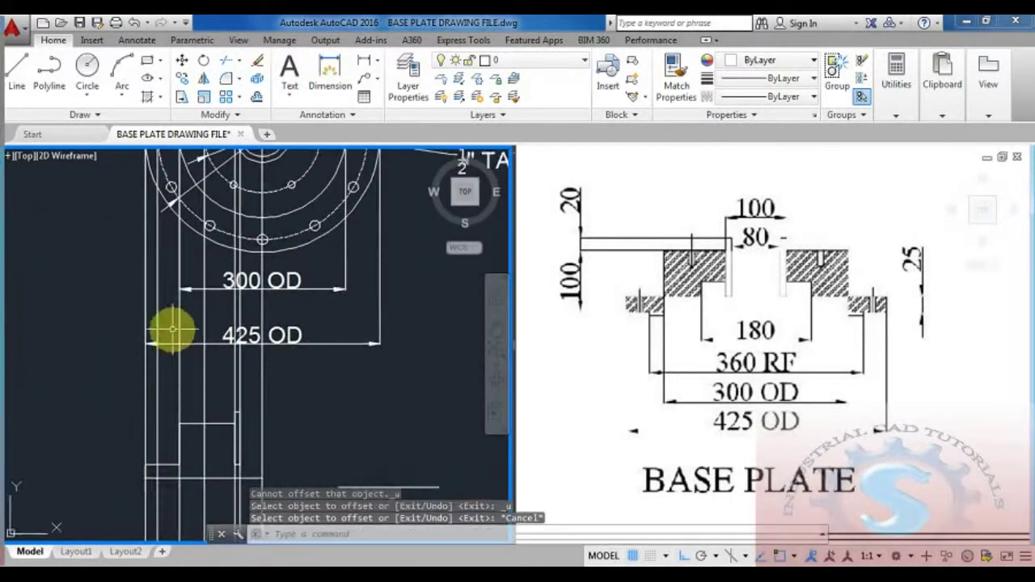
- Project two vertical lines from the edges of the plan's leftmost 18 DIA hole down past the half section
middle_click_drag(171, 329, 159, 419)
type("L")
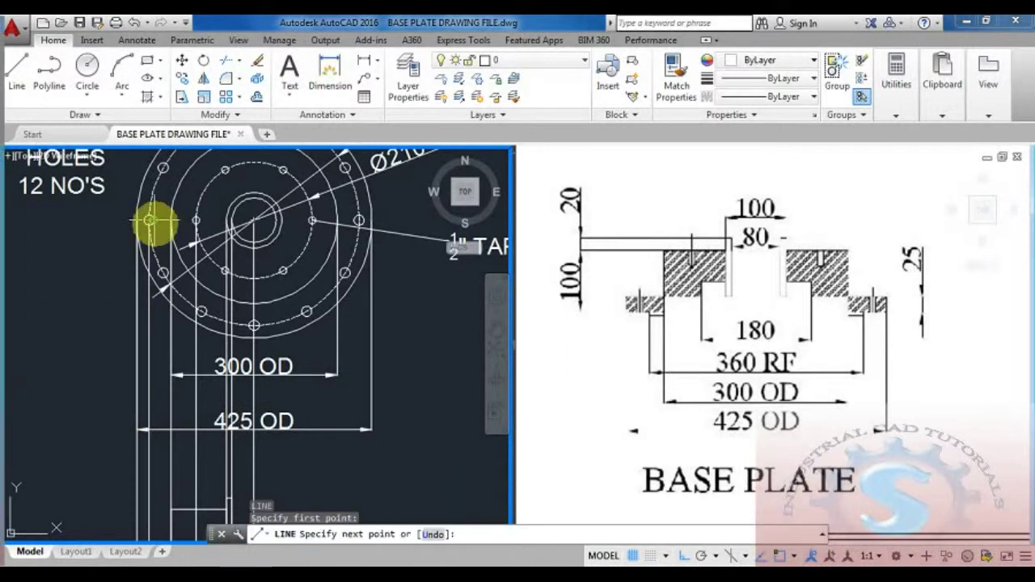
middle_click_drag(188, 479, 173, 317)
scroll(148, 445, "up", 2)
left_click(146, 447)
key("Escape")
middle_click_drag(254, 380, 254, 449)
key("Return")
scroll(248, 428, "down", 3)
left_click(174, 228)
middle_click_drag(194, 437, 168, 193)
scroll(161, 417, "up", 2)
left_click(157, 407)
key("Escape")
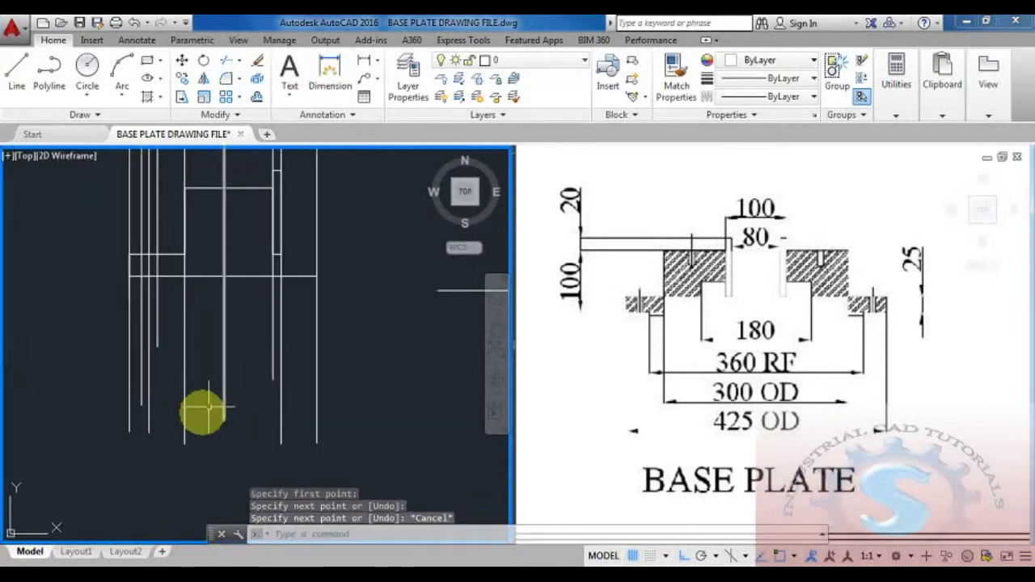
- Trim the bolt hole's centre and edge projection lines so only the parts within the flange thickness remain
type("tr")
key("Return")
key("Return")
left_click(168, 262)
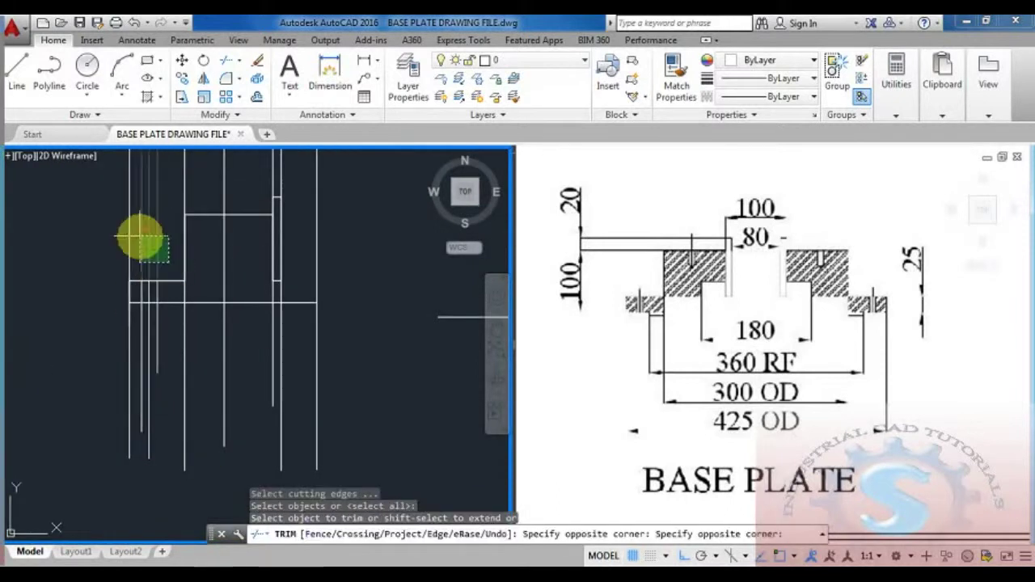
left_click(139, 234)
scroll(169, 464, "down", 4)
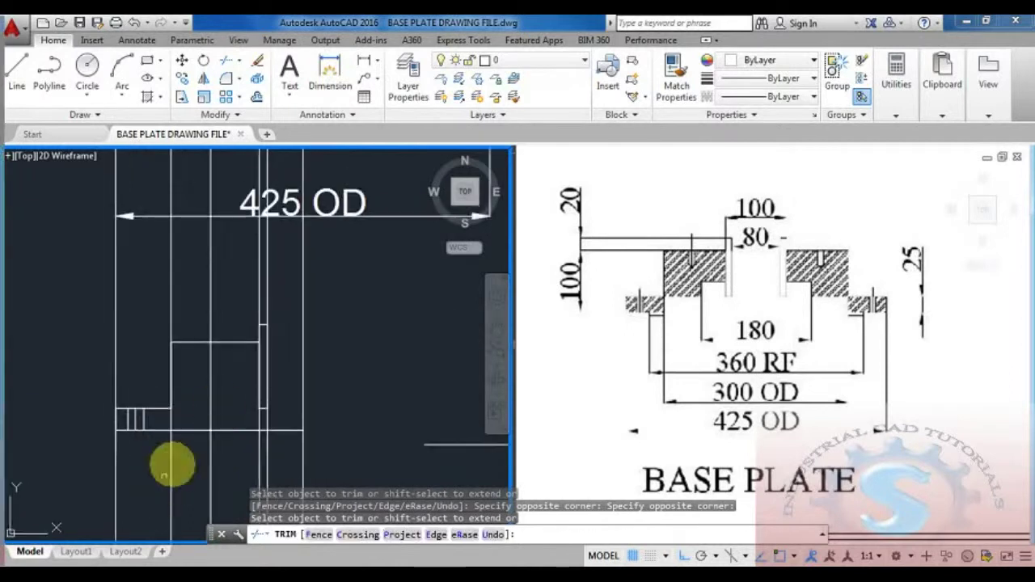
key("Escape")
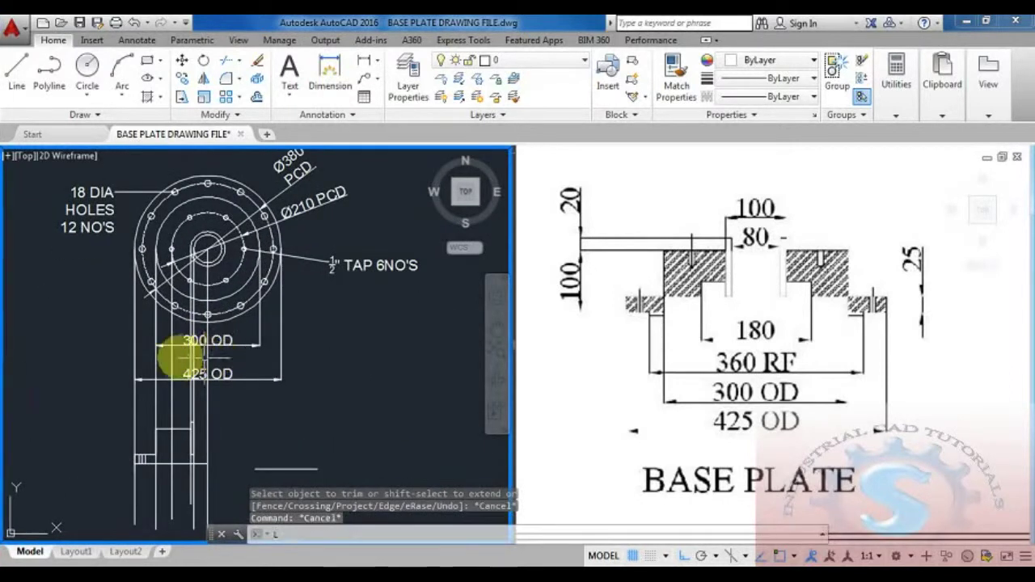
- Project two vertical lines from the edges of the leftmost tap hole on the 210 PCD down into the block
type("l")
key("Return")
scroll(174, 364, "up", 4)
left_click(147, 230)
scroll(164, 462, "down", 2)
middle_click_drag(164, 462, 154, 281)
middle_click_drag(153, 445, 163, 254)
left_click(165, 357)
key("Escape")
key("Return")
scroll(127, 189, "up", 2)
left_click(152, 236)
middle_click_drag(161, 359, 161, 215)
scroll(161, 215, "down", 2)
scroll(162, 336, "up", 4)
left_click(176, 280)
key("Escape")
scroll(204, 283, "down", 2)
middle_click_drag(206, 285, 210, 379)
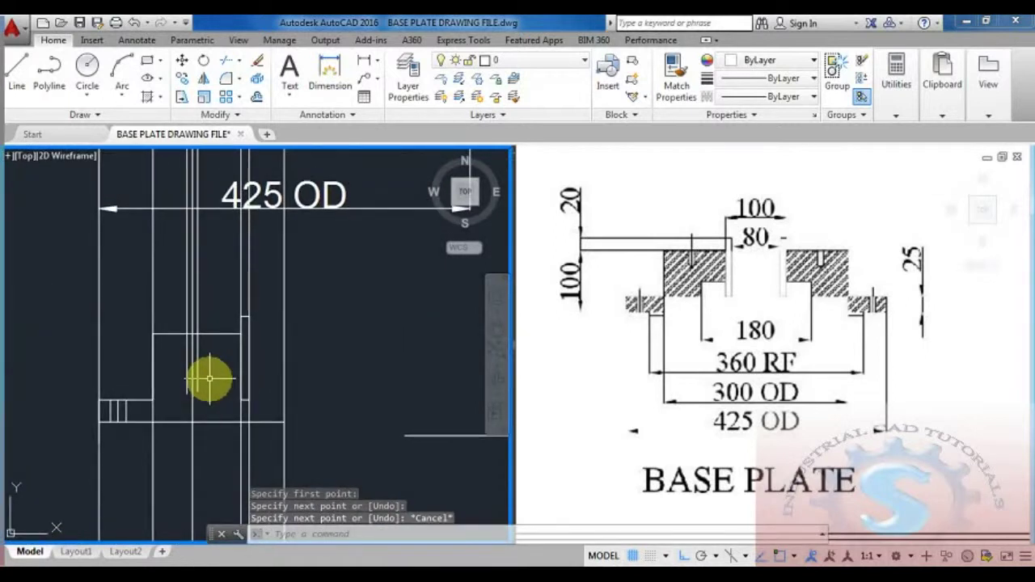
- Draw a V-shaped drill tip between the tap hole's edge lines and close it with a horizontal line across its top
key("Return")
scroll(173, 380, "up", 2)
left_click(173, 380)
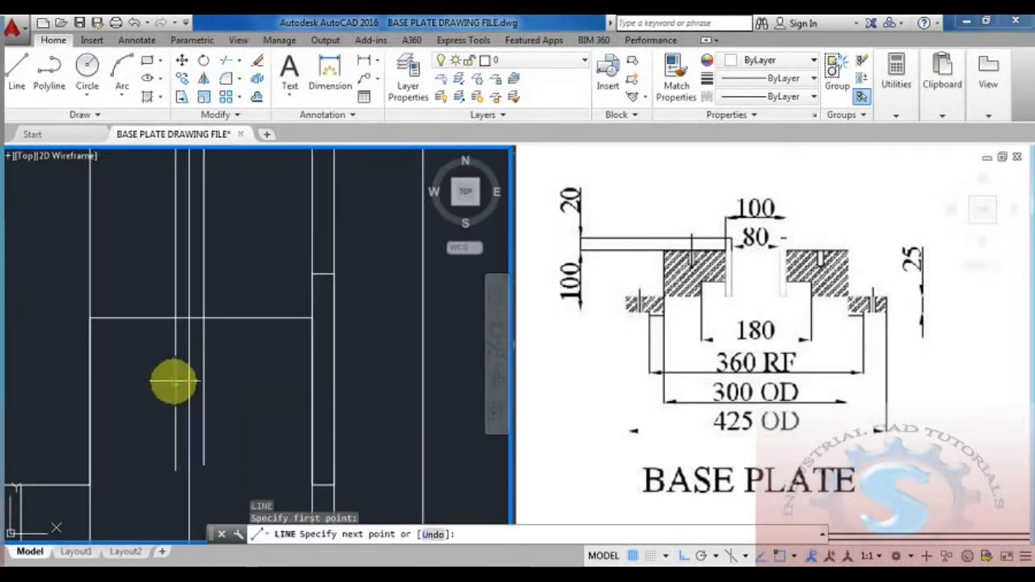
left_click(203, 385)
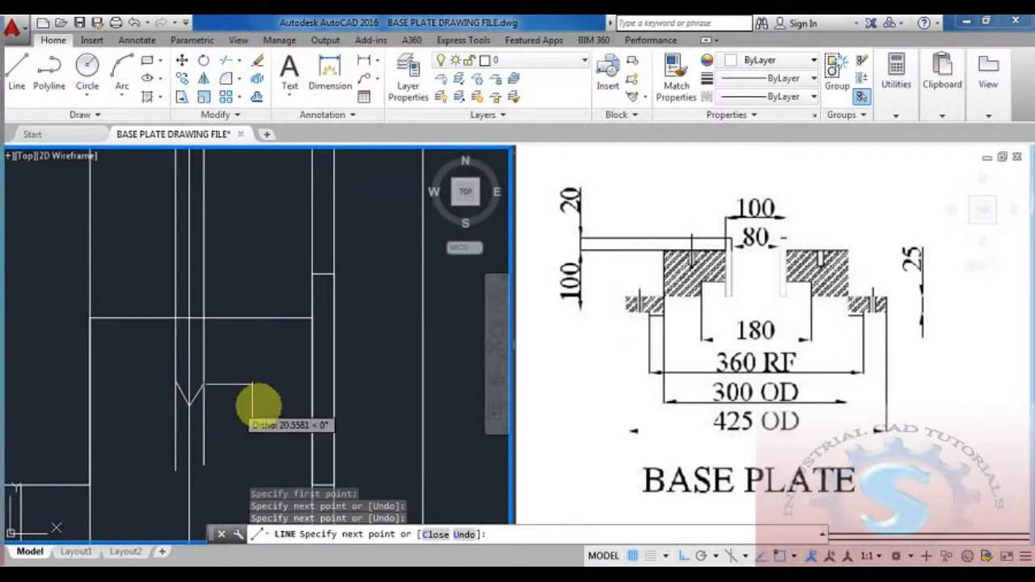
left_click(175, 385)
key("Escape")
middle_click_drag(183, 428, 179, 403)
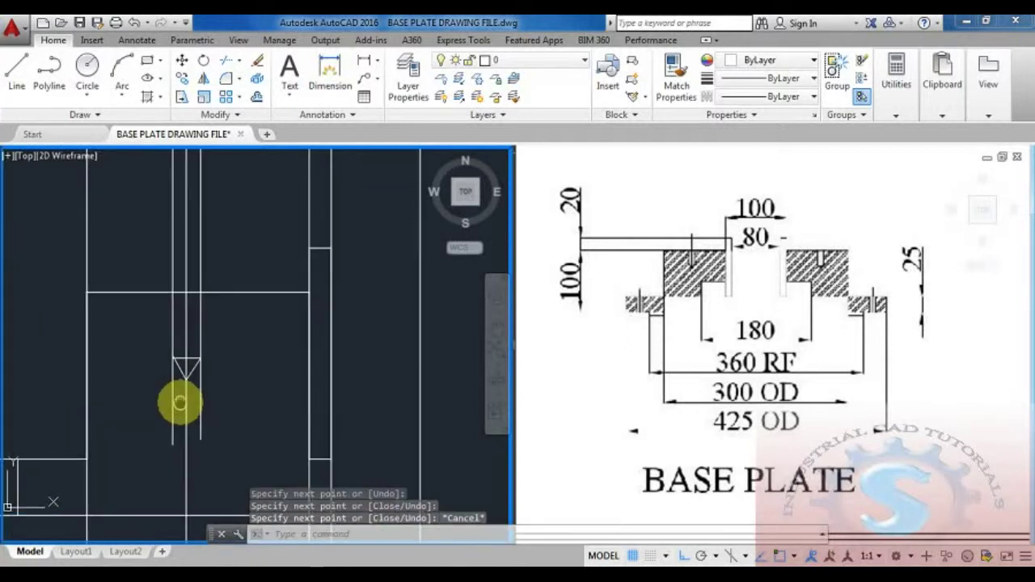
- Trim the tap hole's edge and centre lines below the drill tip
type("tr")
key("Return")
key("Return")
left_click(238, 444)
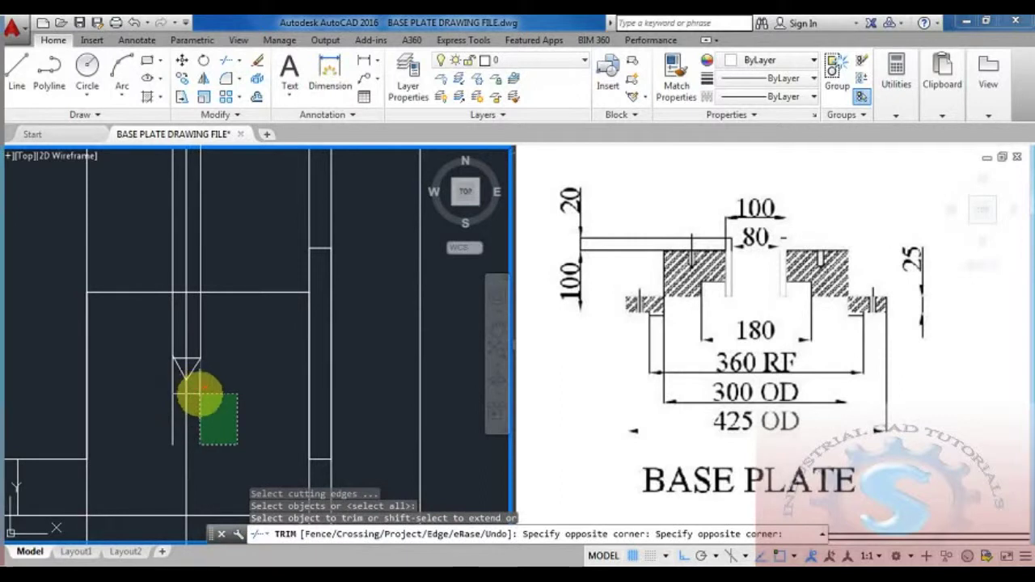
left_click(168, 405)
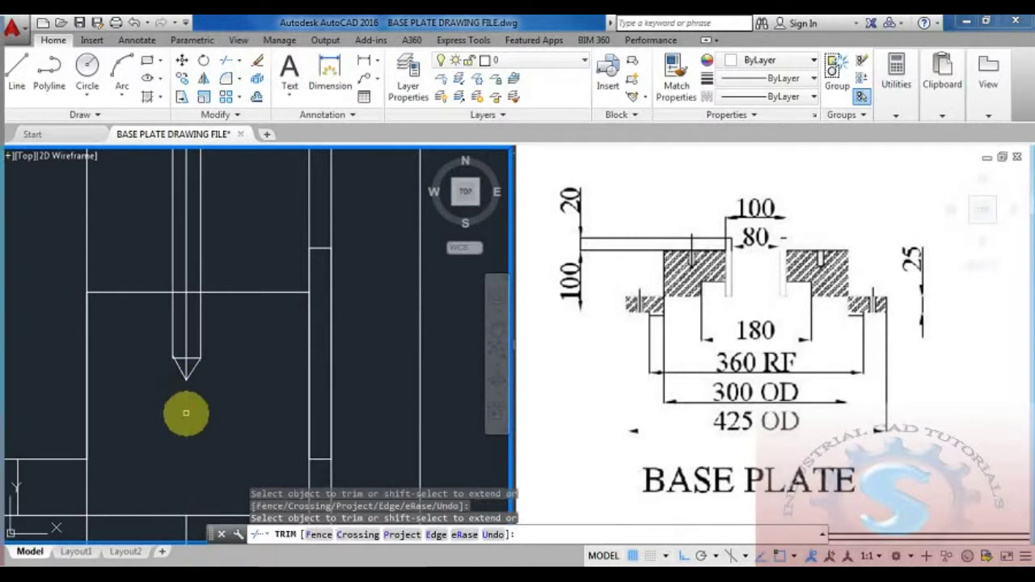
scroll(180, 411, "down", 2)
scroll(178, 423, "down", 2)
- Trim the outer projection lines below the half section's base line and erase the leftover piece under the flange
left_click(184, 429)
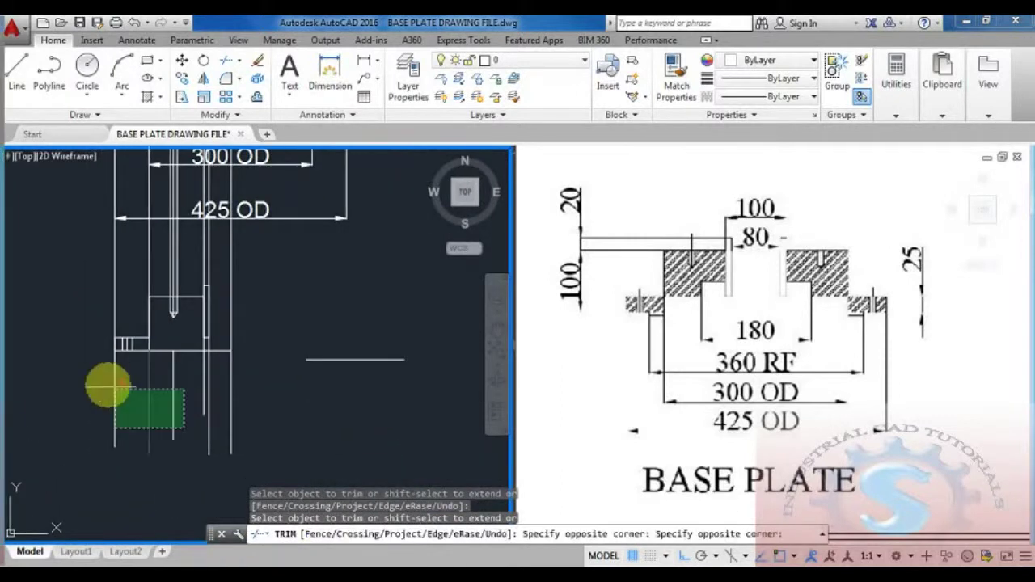
left_click(106, 385)
left_click(119, 364)
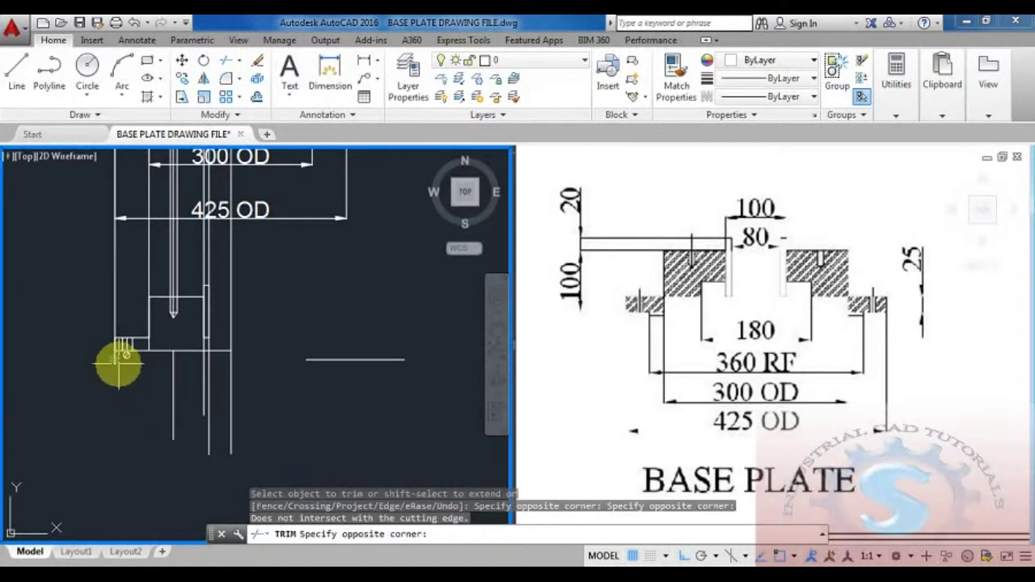
key("Escape")
left_click(117, 356)
key("Delete")
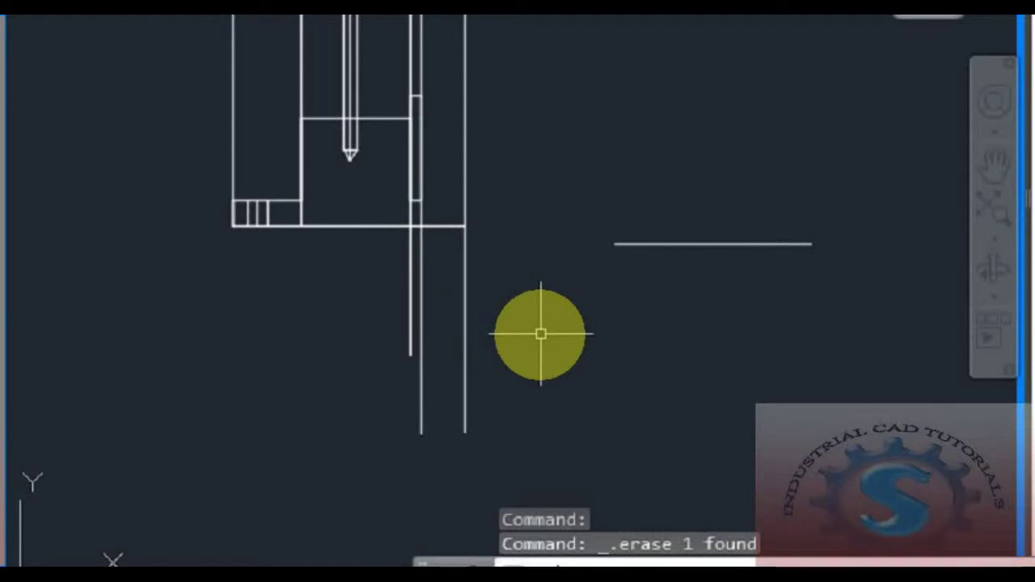
- Trim the remaining inner projection lines extending below the half section's base line
type("tr")
key("Return")
key("Return")
left_click(518, 412)
left_click(315, 267)
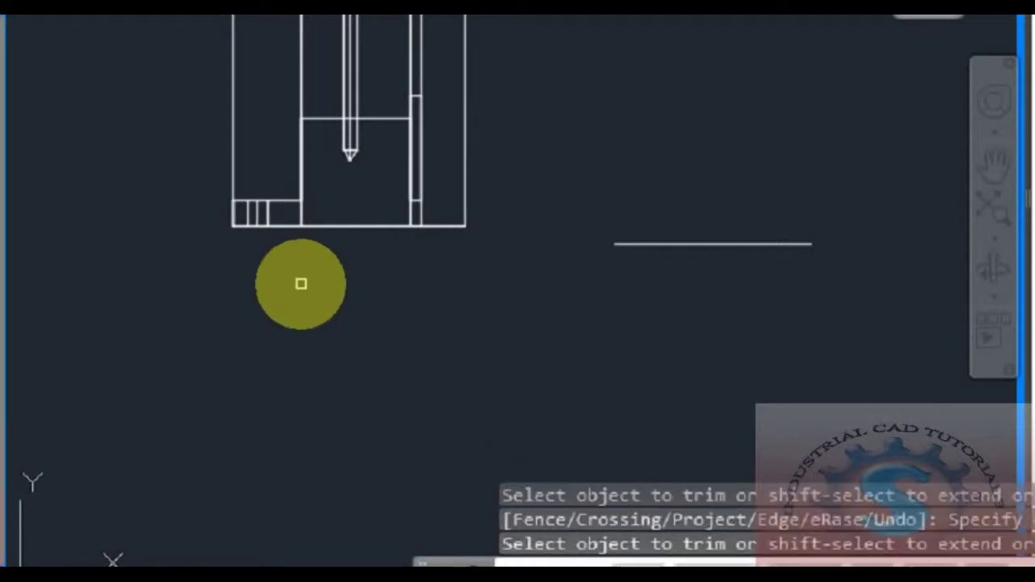
left_click(421, 205)
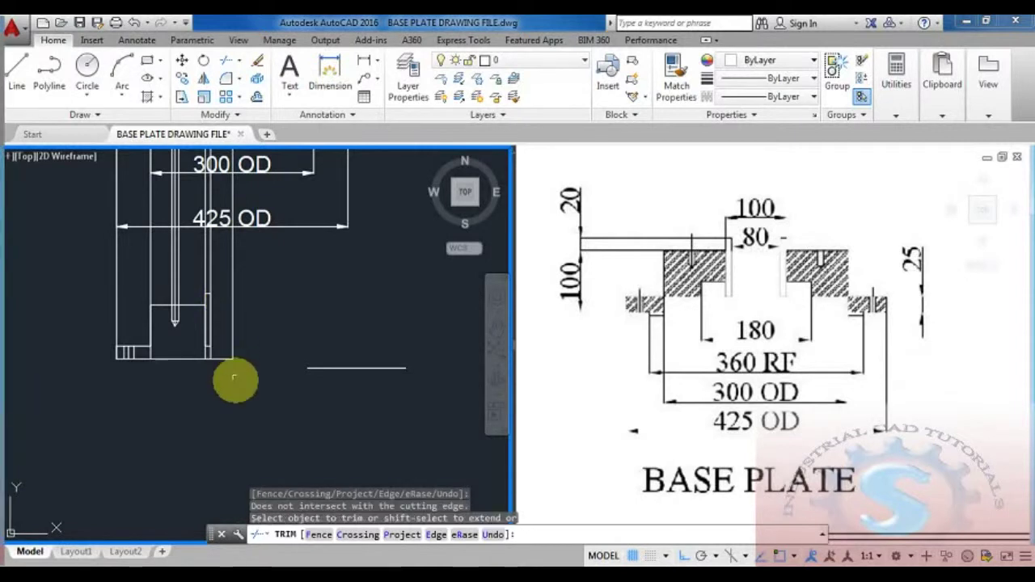
key("Escape")
middle_click_drag(194, 335, 190, 380)
- Trim away all the projection lines between the plan view and the half section's top edges
type("tr")
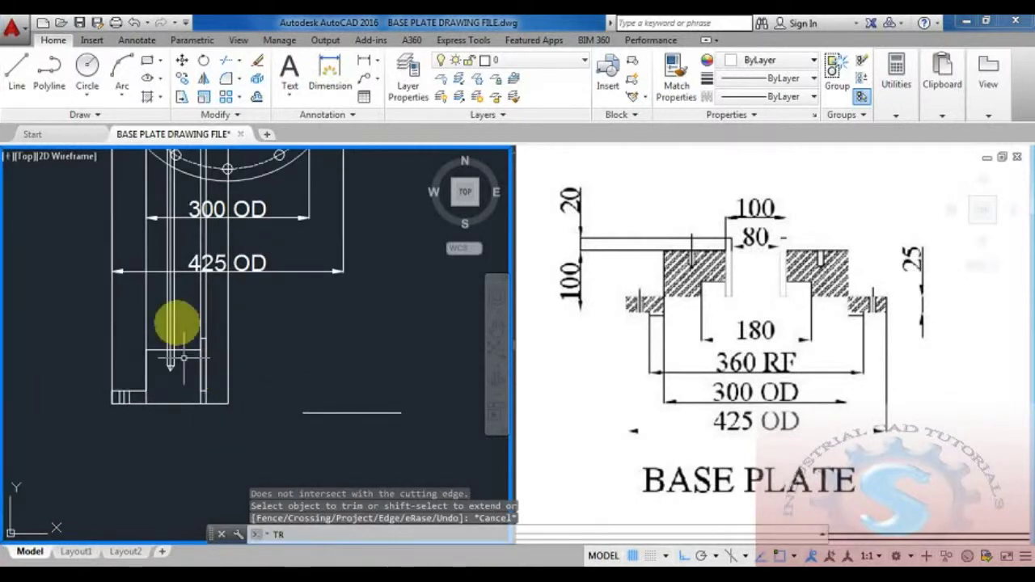
key("Return")
key("Return")
left_click(185, 316)
left_click(156, 288)
left_click_drag(155, 335, 72, 291)
left_click(263, 310)
left_click(130, 288)
middle_click_drag(268, 400, 271, 394)
key("Escape")
key("Escape")
- Mirror the whole half section about the vertical centre line through the base line's inner end, keeping the original
type("mi")
key("Return")
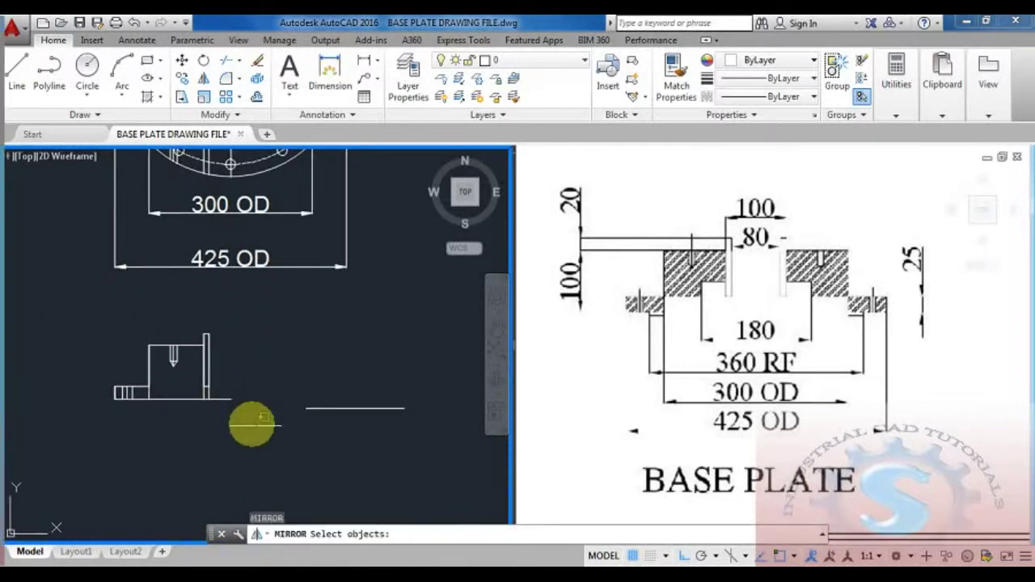
left_click_drag(250, 423, 92, 318)
key("Return")
left_click(233, 399)
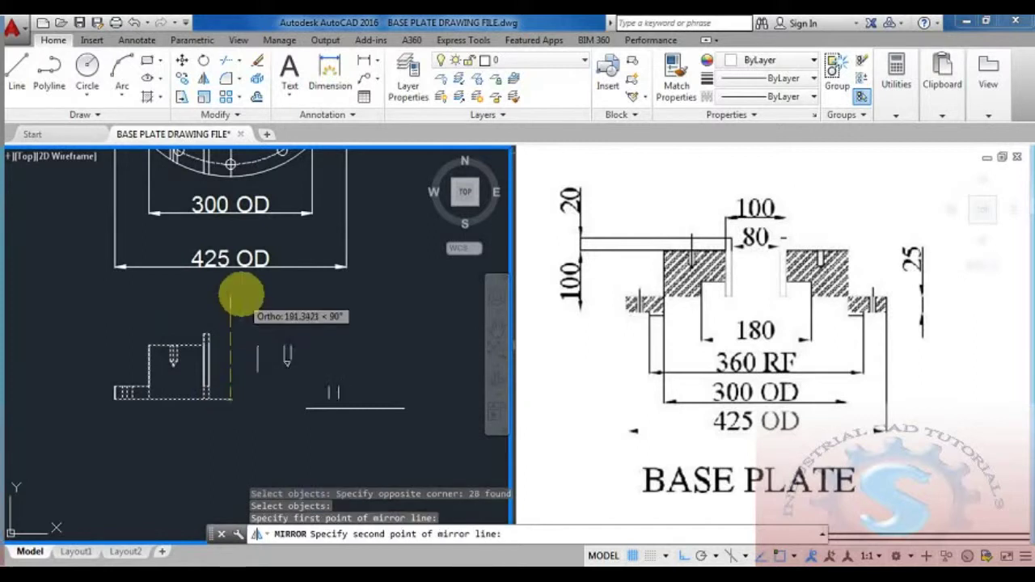
left_click(242, 293)
key("Return")
- Trim the vertical line segments between the lower ends of the two collars and the base line
scroll(289, 395, "up", 2)
type("tr")
key("Return")
key("Return")
left_click(261, 396)
left_click(121, 392)
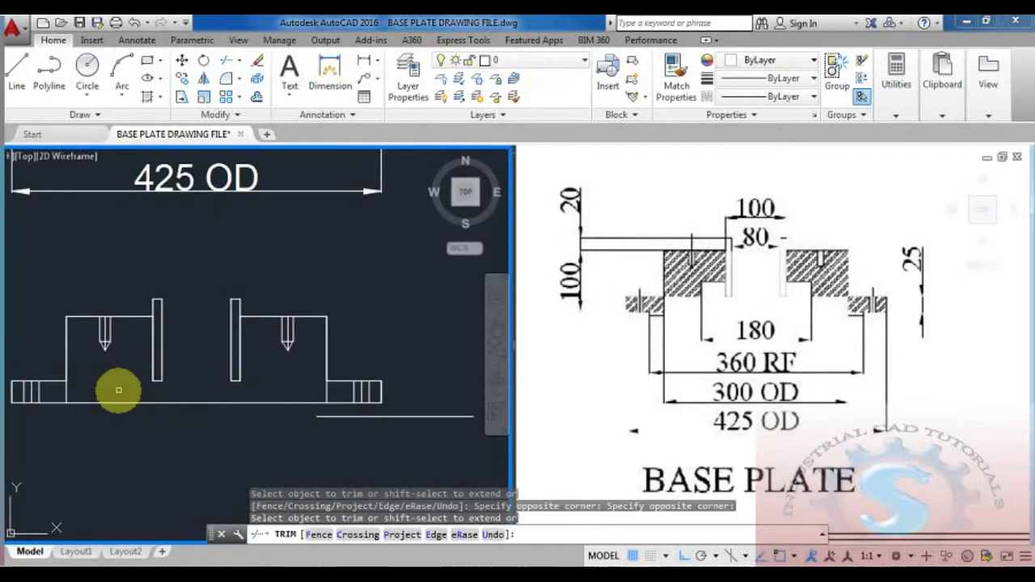
scroll(203, 397, "down", 3)
scroll(211, 415, "up", 1)
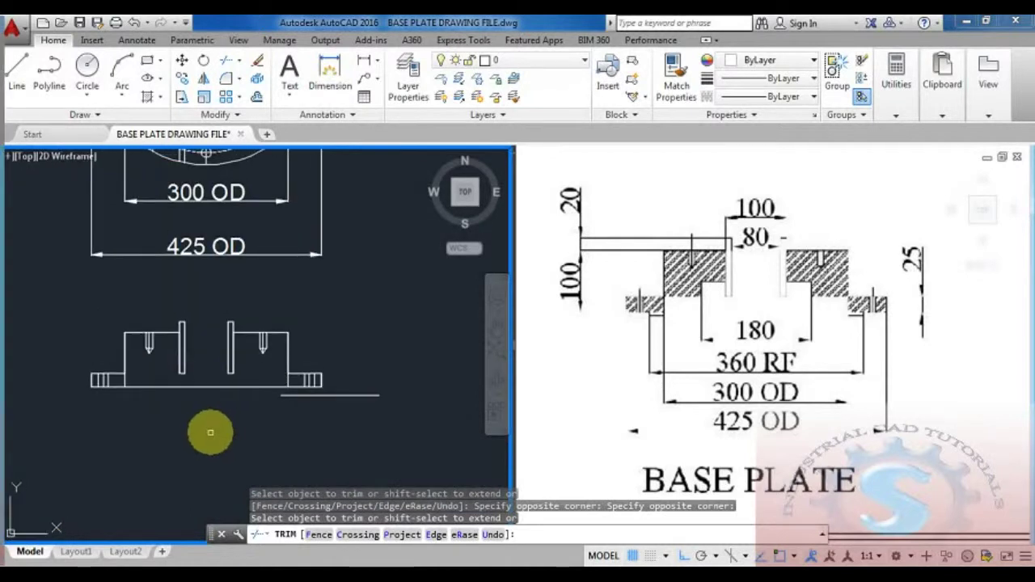
key("Escape")
type("l")
key("Return")
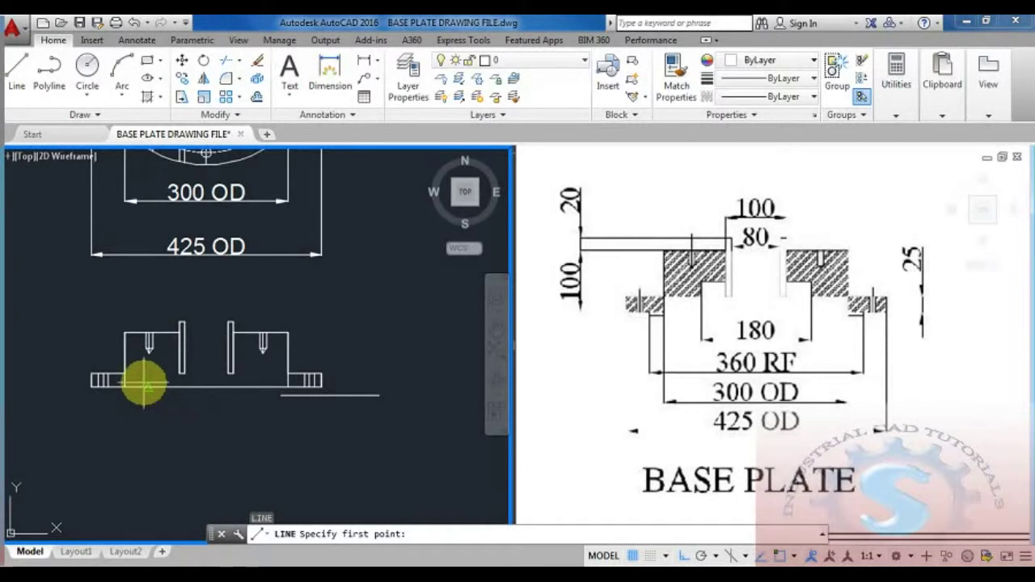
scroll(125, 389, "up", 2)
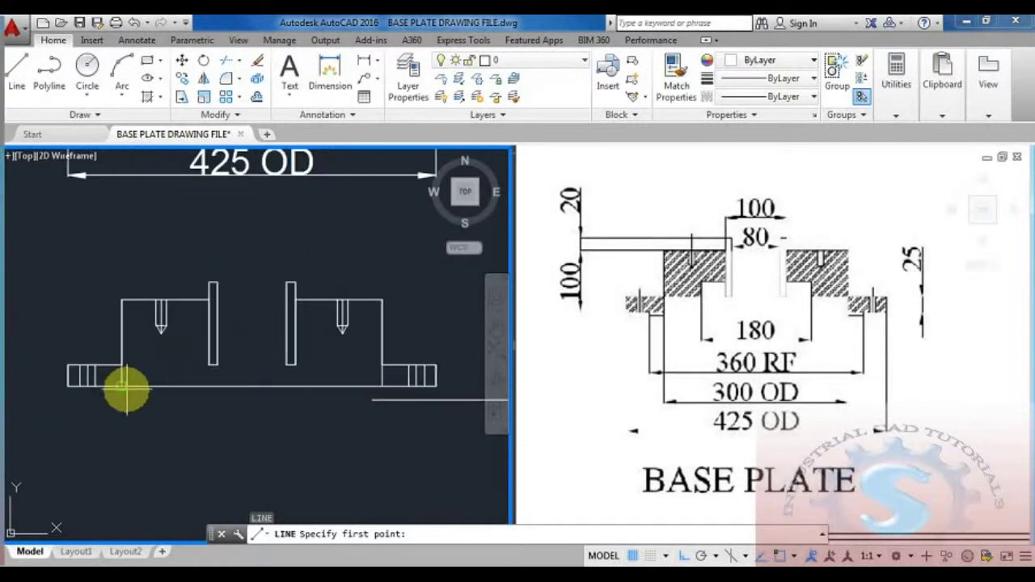
scroll(122, 405, "down", 2)
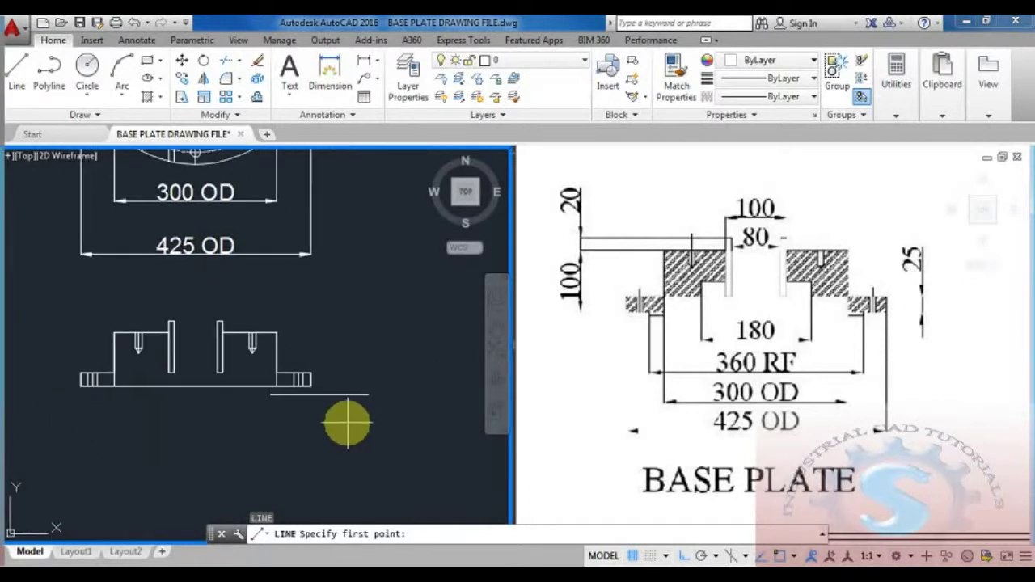
key("Escape")
- Erase the stray horizontal line lying just below the section's right flange
left_click(380, 429)
left_click(348, 371)
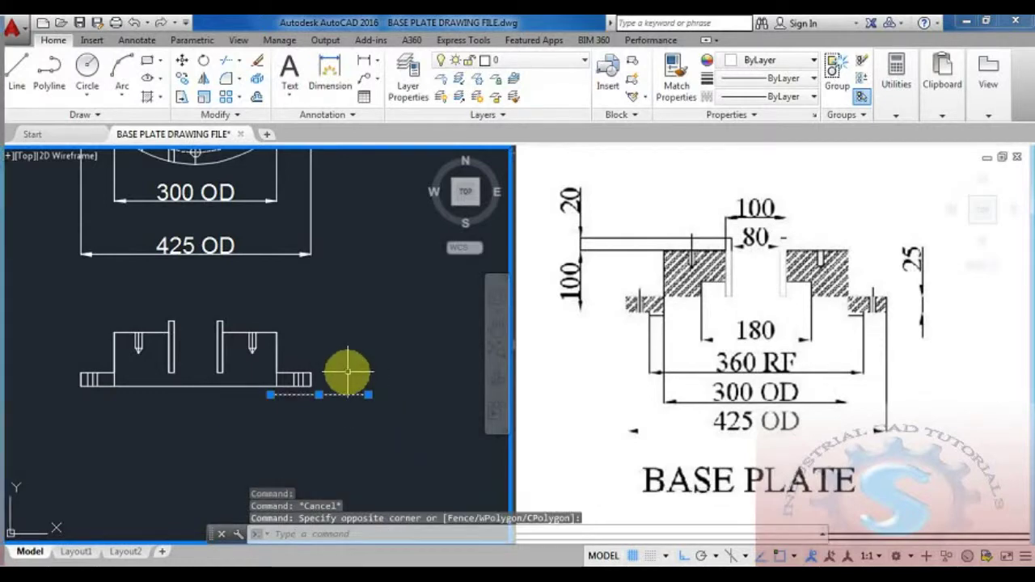
key("Delete")
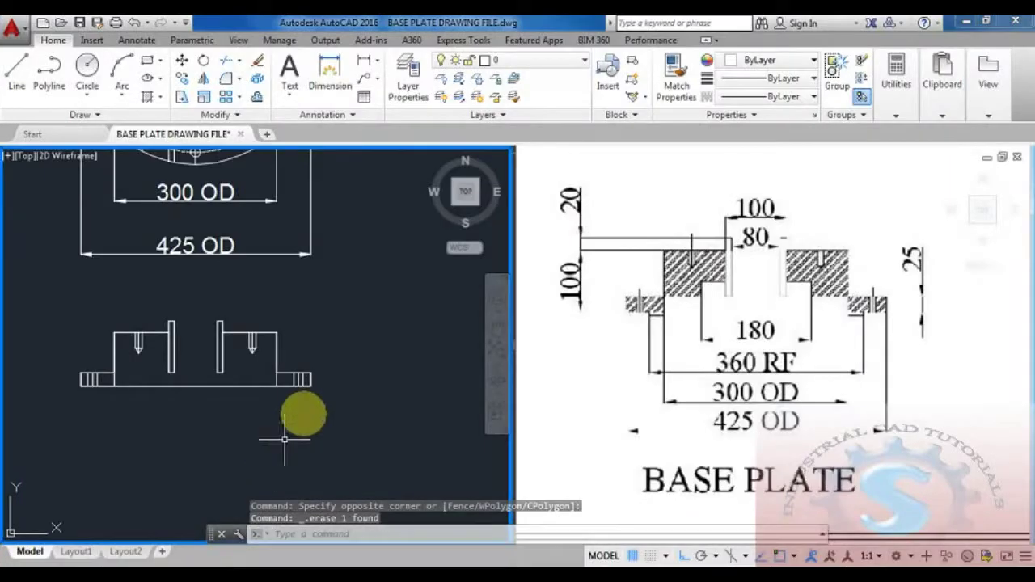
mouse_move(293, 425)
middle_mouse_down()
mouse_move(365, 404)
mouse_move(317, 462)
middle_mouse_up()
scroll(316, 462, "down", 1)
scroll(364, 406, "up", 1)
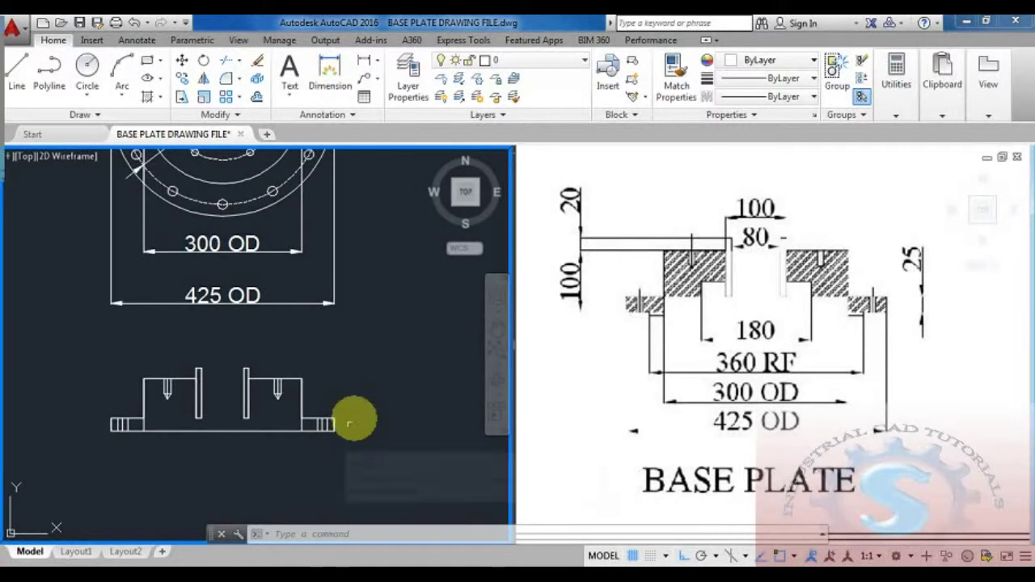
key("Escape")
key("Escape")
key("Escape")
scroll(283, 409, "up", 2)
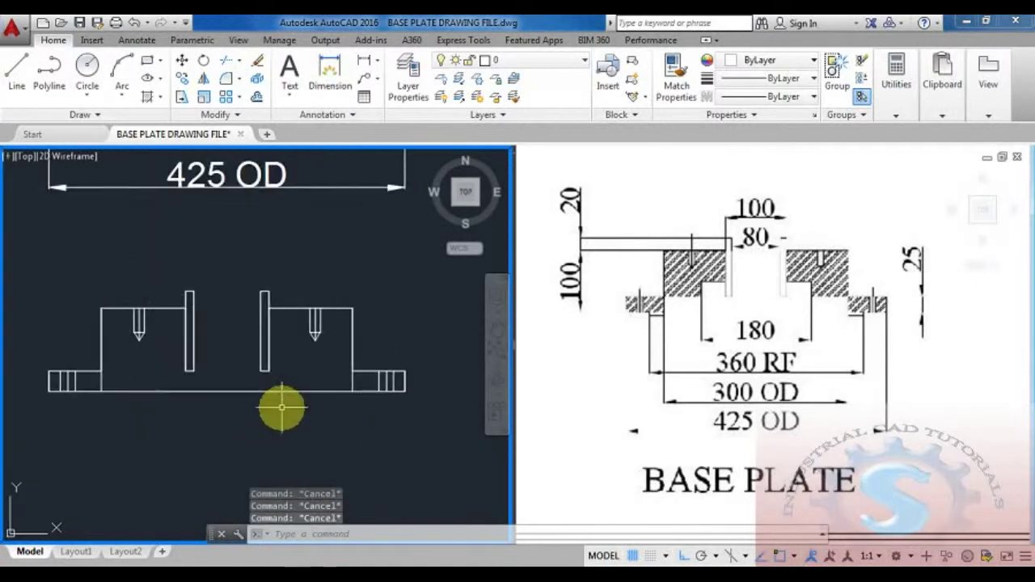
- Draw the left half's recess from the collar's top junction: 50 down, 40 left, 25 down, and horizontally to the outer wall
middle_click_drag(282, 408, 288, 428)
type("l")
key("Return")
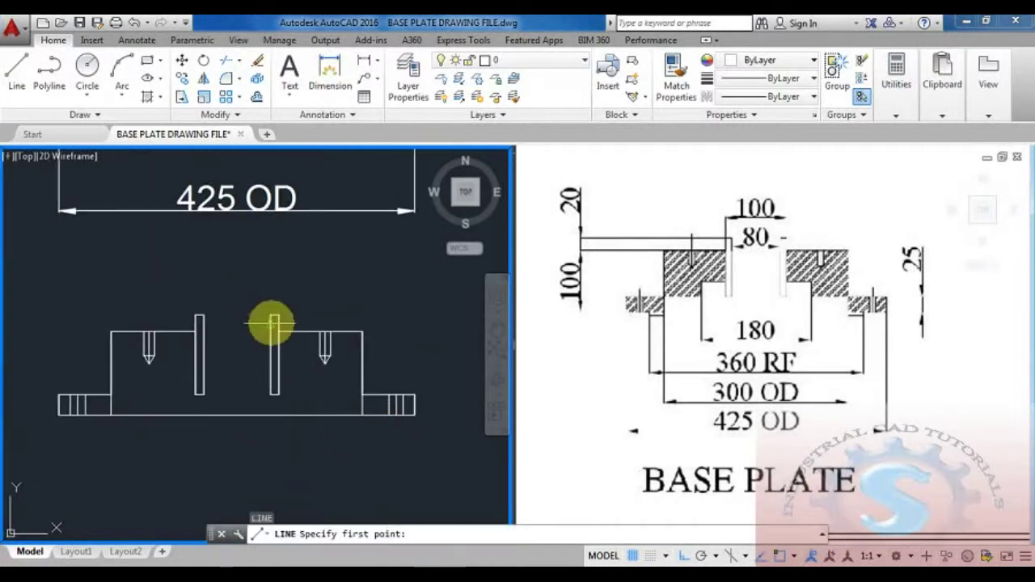
left_click(195, 332)
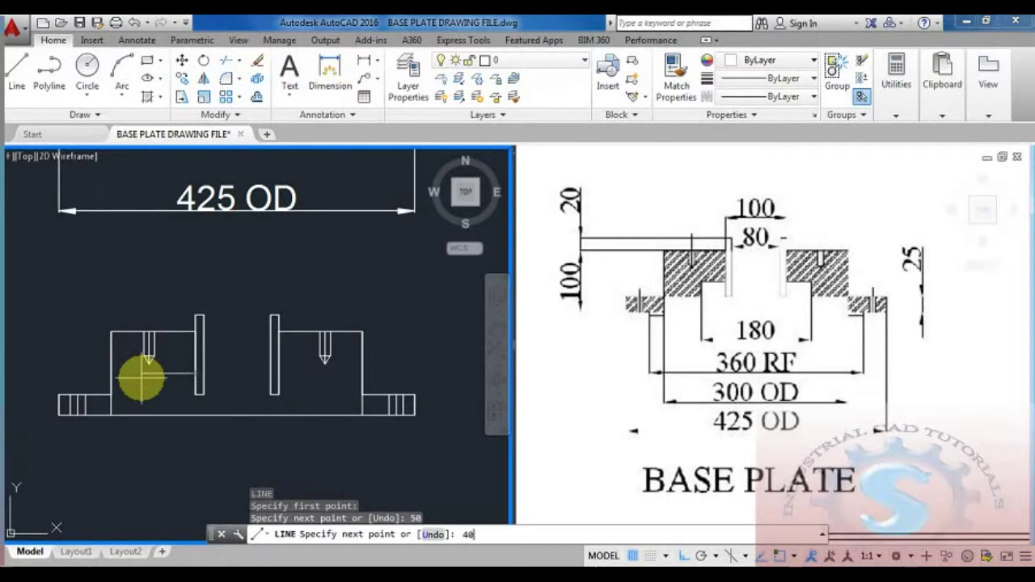
key("Return")
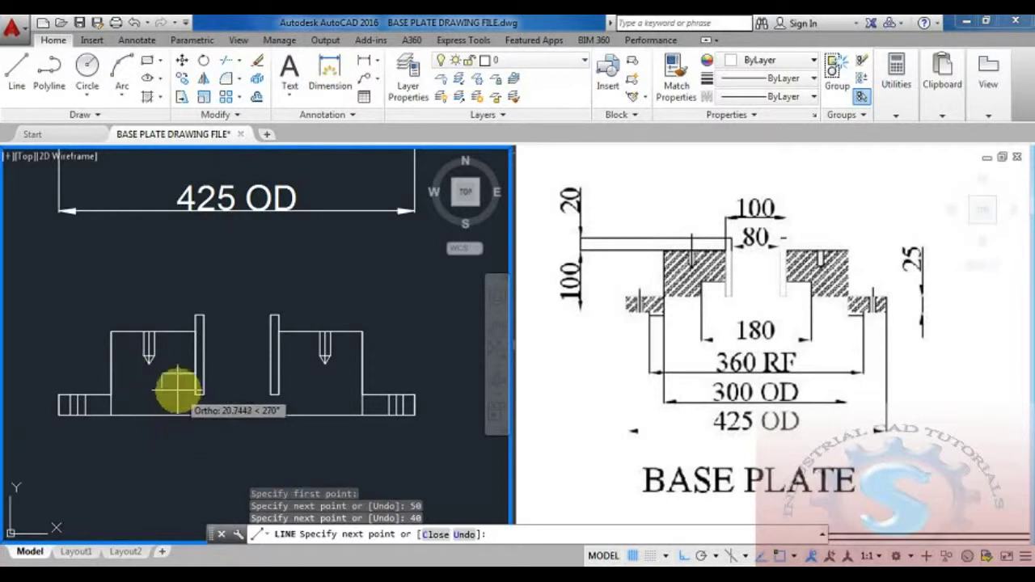
type("25")
key("Return")
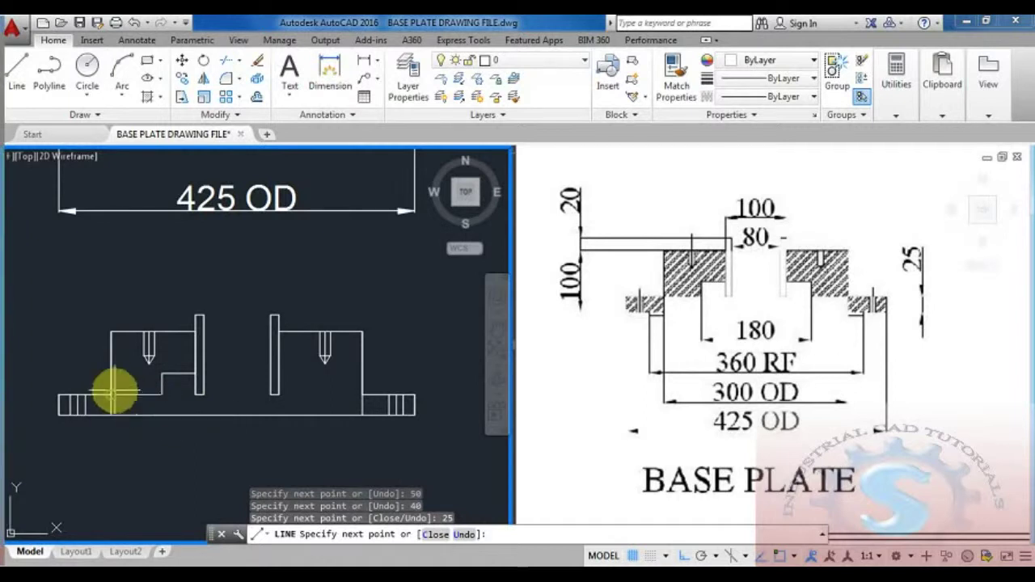
key("Escape")
mouse_move(204, 451)
middle_mouse_down()
mouse_move(213, 423)
mouse_move(209, 436)
mouse_move(187, 402)
middle_mouse_up()
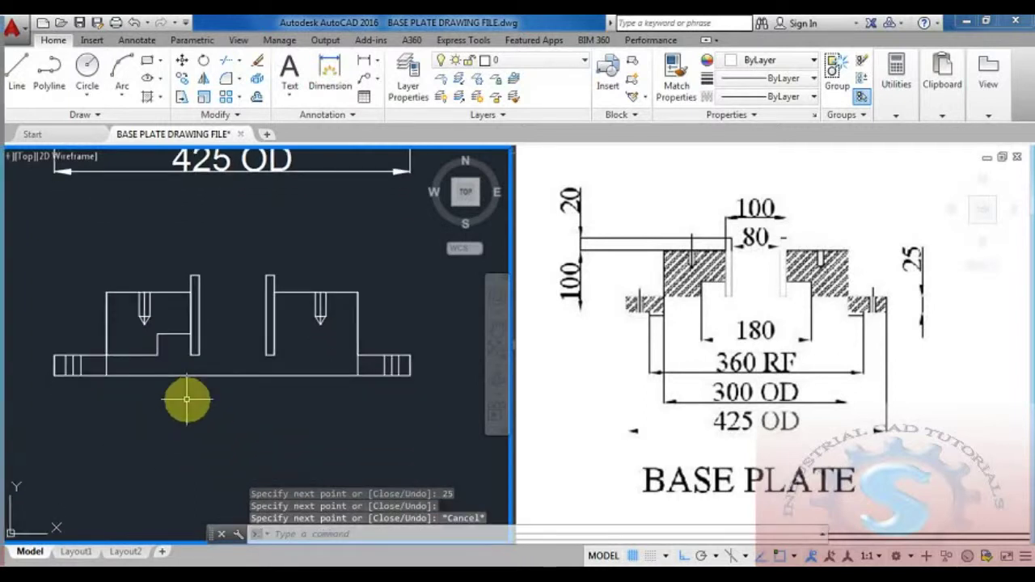
type("l")
key("Return")
left_click(233, 376)
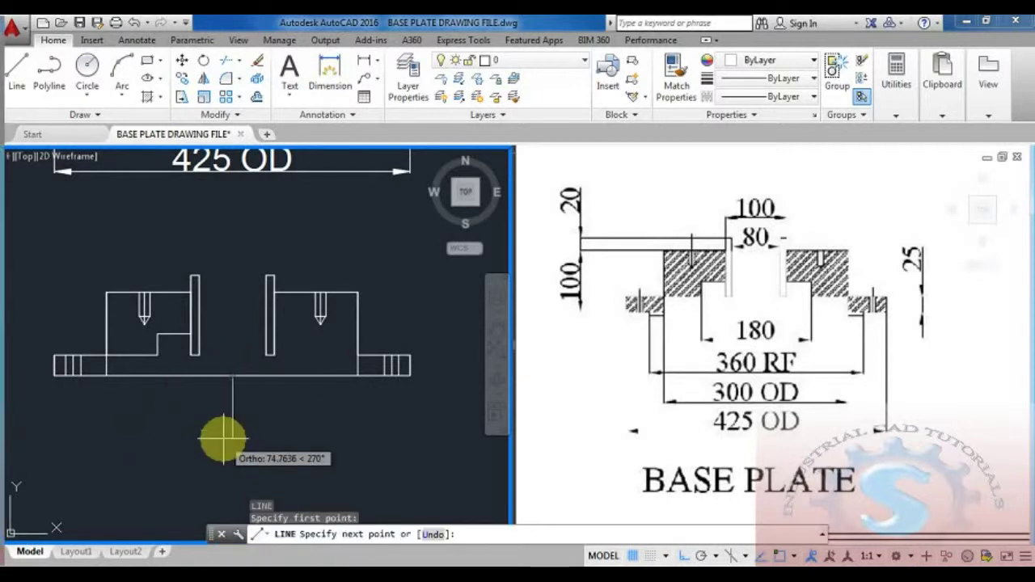
key("Escape")
key("Escape")
- Draw the left raised face from the outer wall's base: 30 outward, 5 down, and back horizontally just past the wall
type("l")
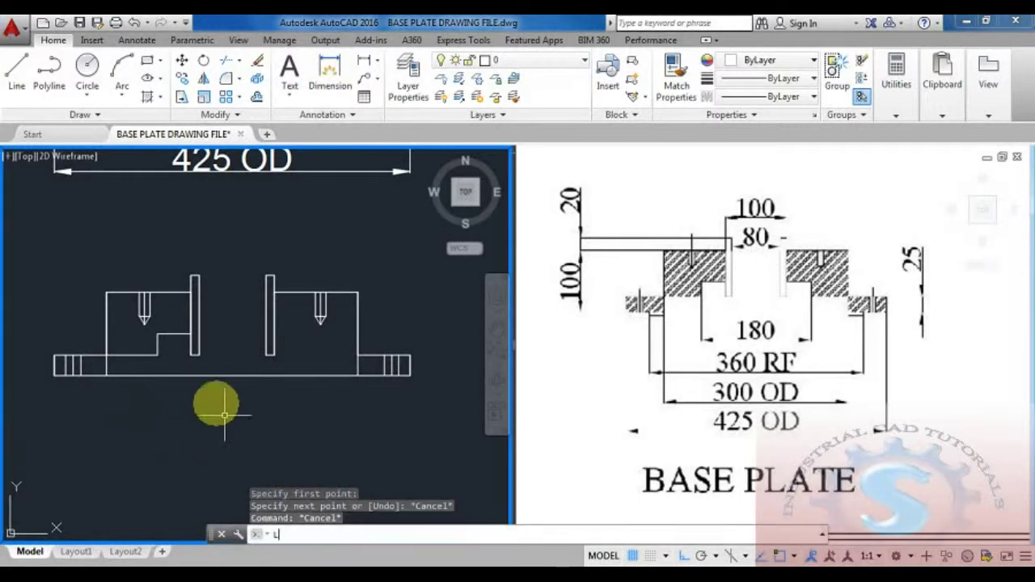
key("Return")
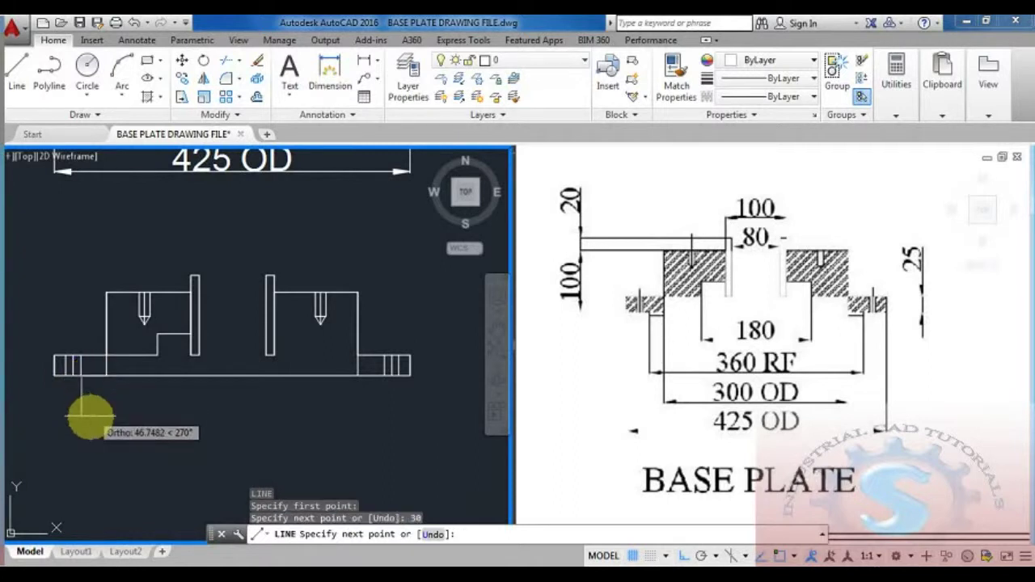
scroll(90, 411, "up", 2)
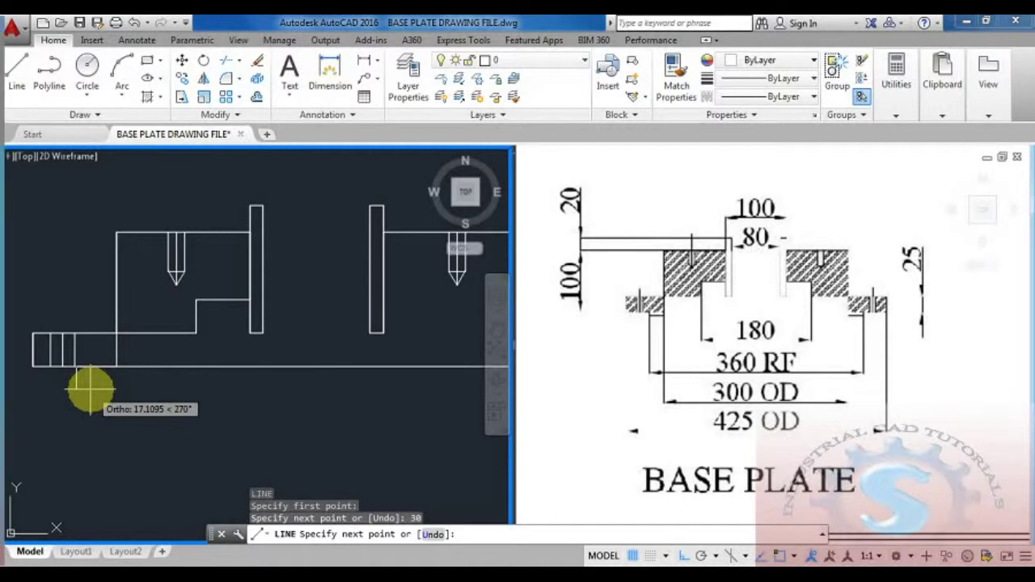
scroll(150, 377, "up", 2)
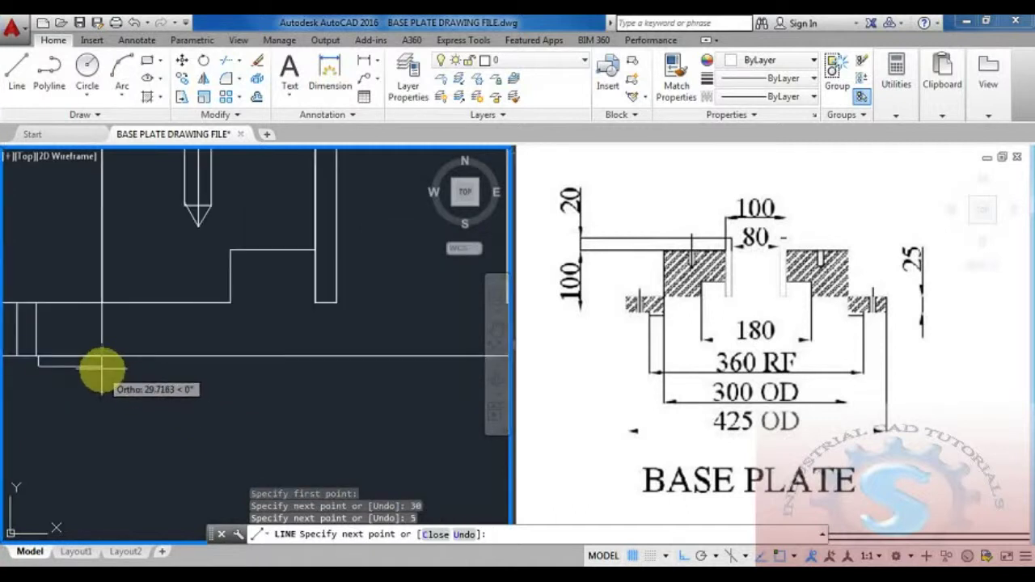
left_click(111, 368)
key("Escape")
key("Escape")
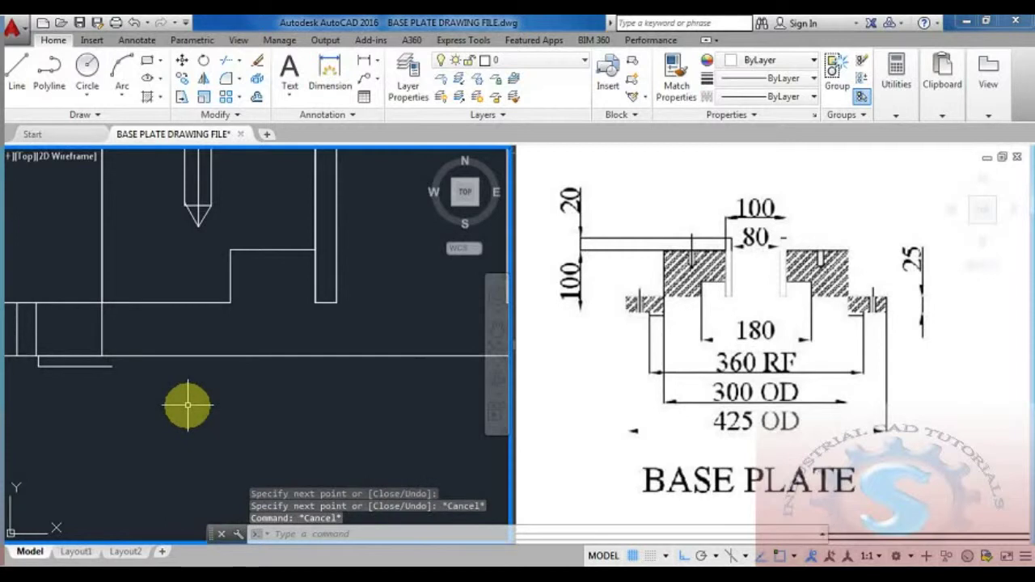
- Extend the left half's outer vertical wall down to the bottom line of the raised face
type("EX")
key("Return")
key("Return")
left_click(123, 330)
left_click(85, 322)
left_click(98, 337)
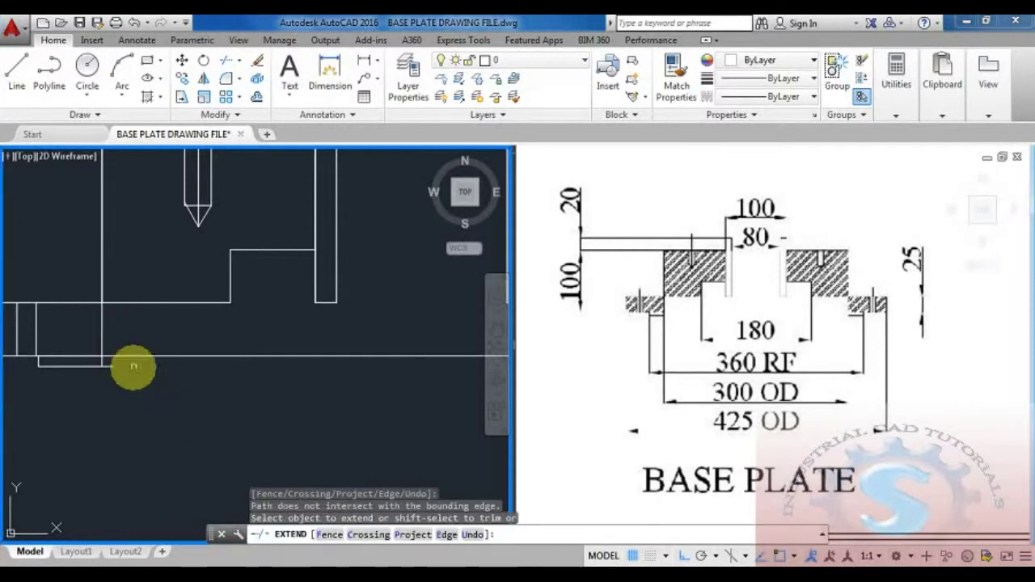
key("Escape")
key("Escape")
- Trim the end of the raised face's bottom line that overshoots the outer wall
type("TR")
key("Return")
key("Return")
left_click(133, 395)
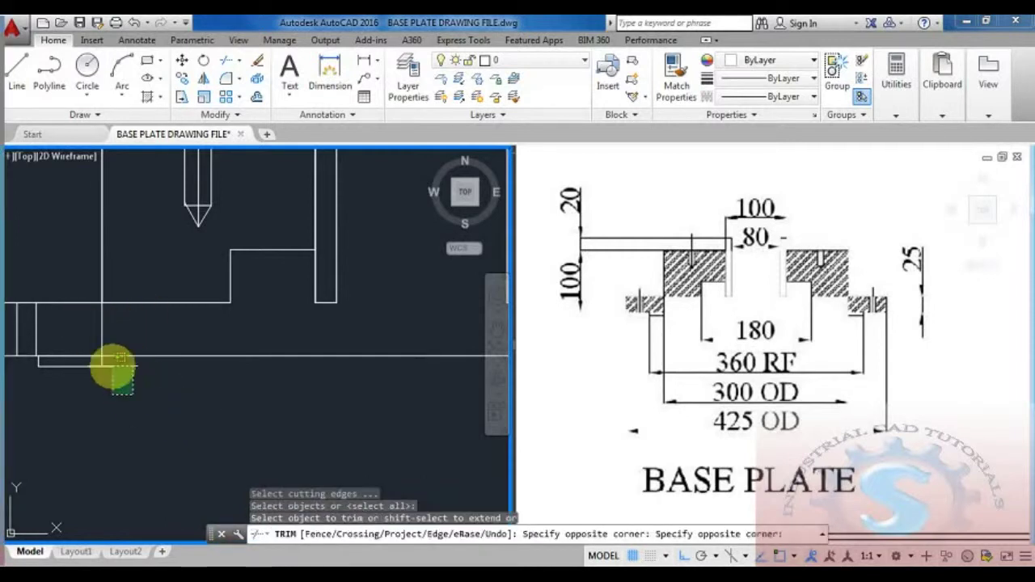
left_click(109, 366)
scroll(162, 401, "down", 5)
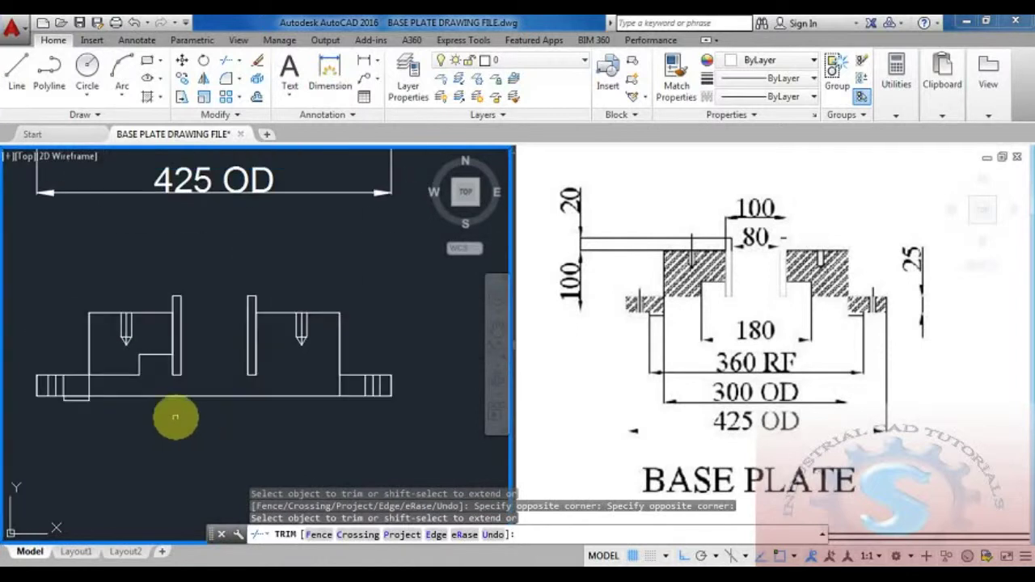
key("Escape")
- Mirror the left half's recess and raised-face lines about the vertical centre line, keeping the originals
type("MI")
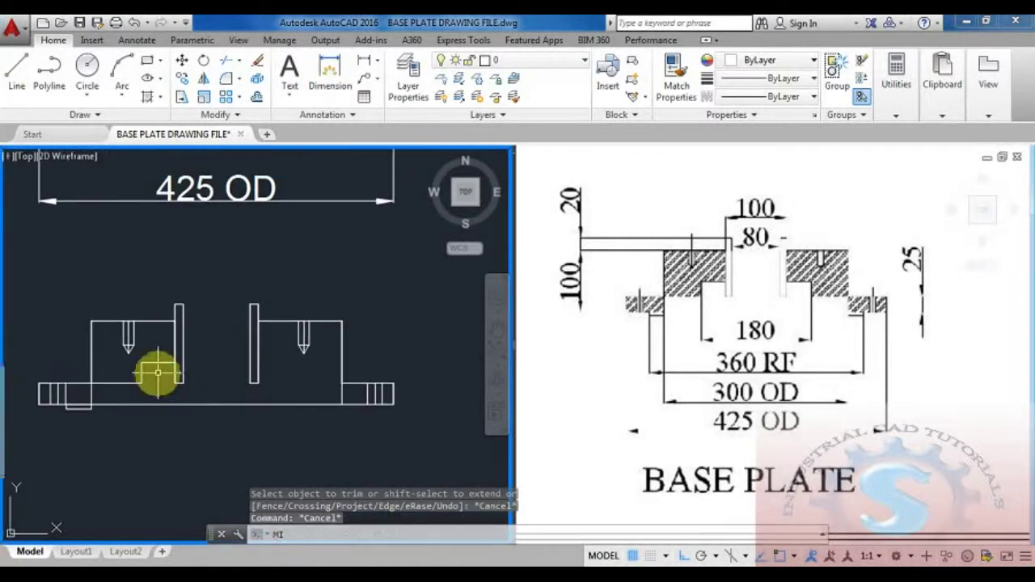
key("Return")
left_click(166, 392)
left_click(127, 358)
scroll(92, 409, "up", 2)
scroll(90, 410, "up", 2)
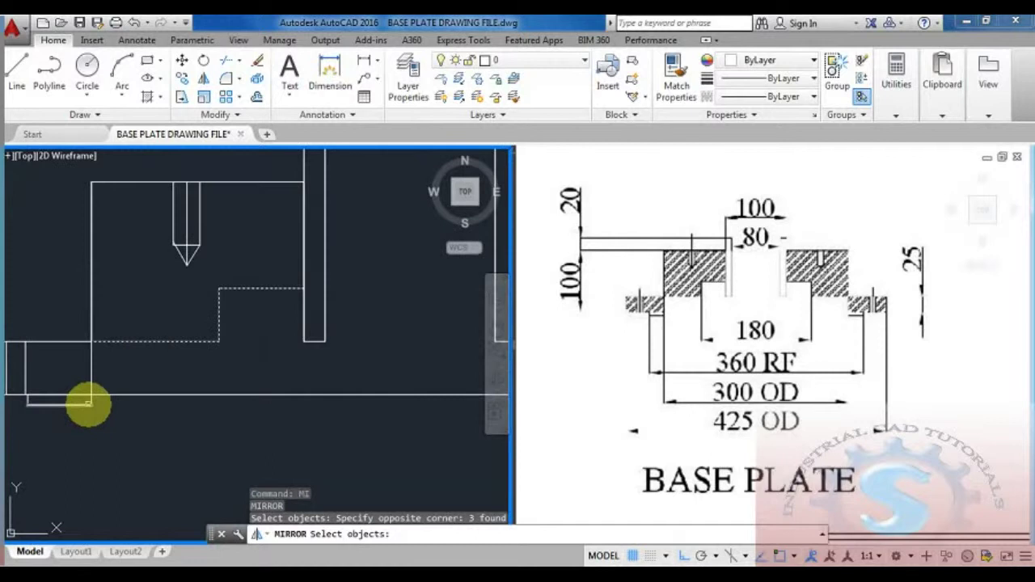
left_click(88, 404)
left_click(93, 404)
left_click(26, 400)
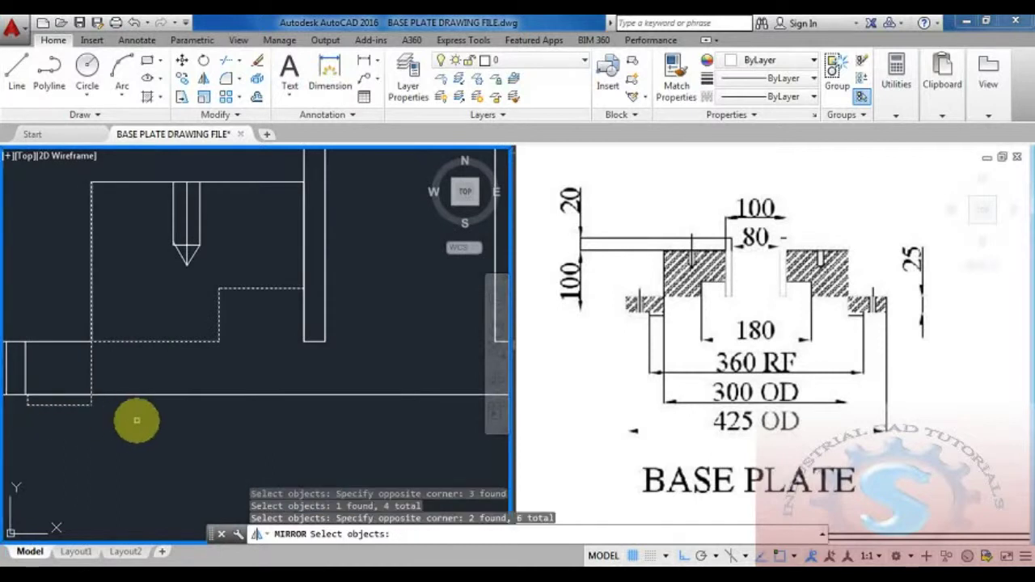
scroll(137, 413, "down", 2)
key("Return")
left_click(240, 412)
left_click(251, 279)
key("Return")
- Erase the existing base line running across the full width of the section
type("TR")
key("Return")
key("Return")
left_click(262, 434)
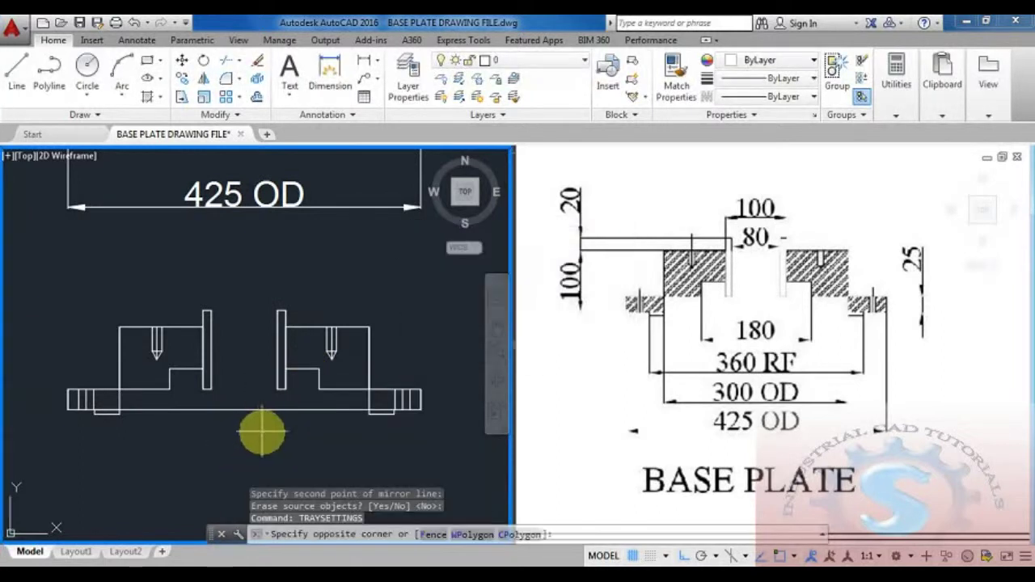
left_click(214, 390)
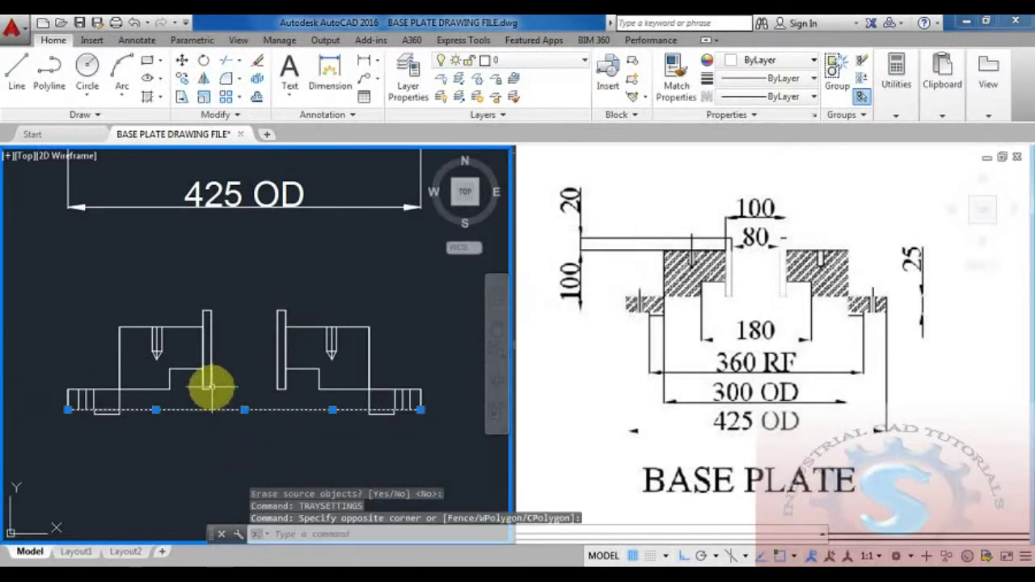
left_click(252, 414)
key("Delete")
key("Escape")
key("Escape")
key("Escape")
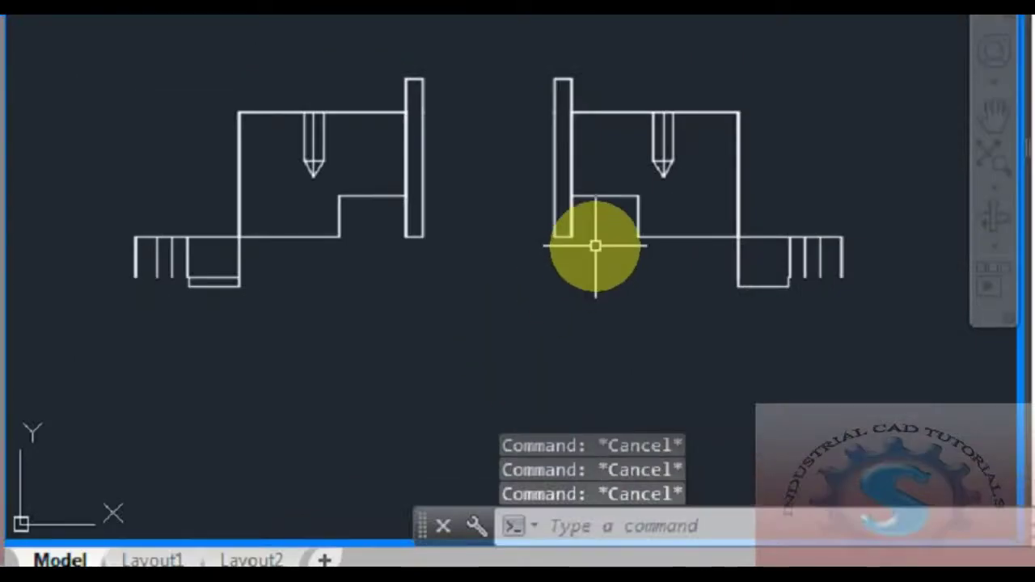
- Draw a single base line between the lower outer corners of the left and right flanges
type("l")
key("Return")
left_click(134, 279)
left_click(841, 280)
key("Escape")
key("Escape")
key("Escape")
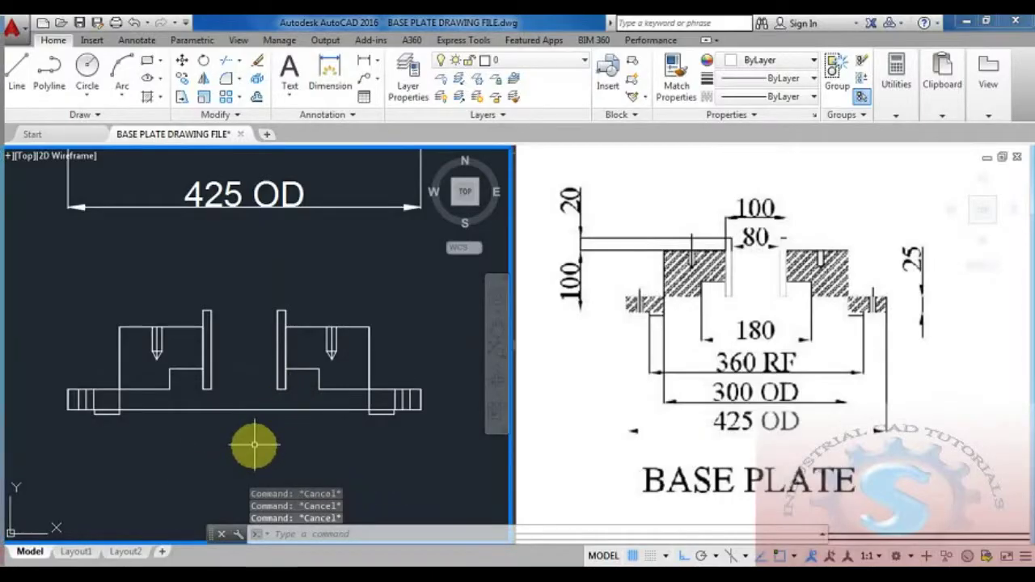
- Trim the middle part of the base line between the two raised faces' inner walls
type("tr")
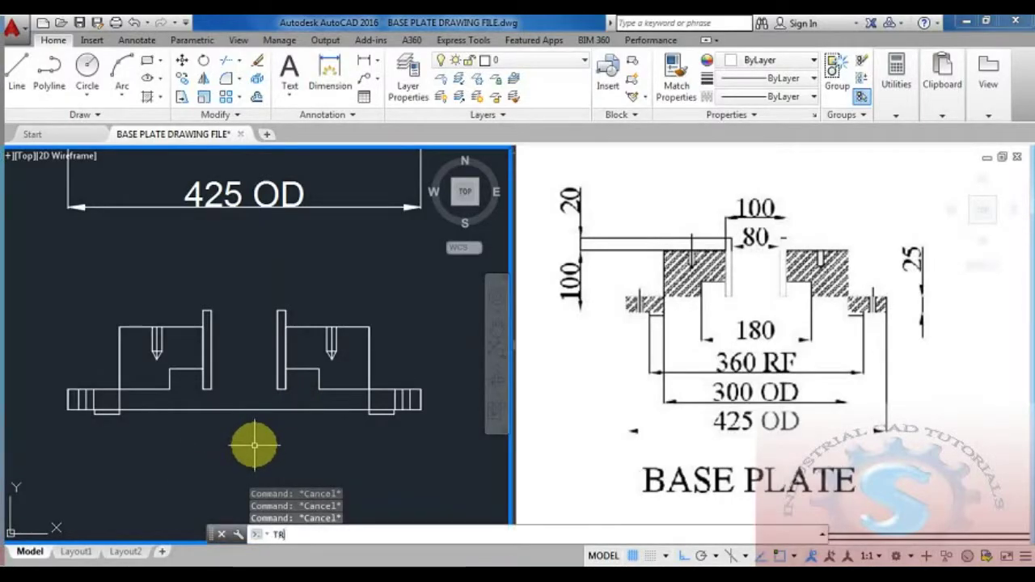
key("Return")
key("Return")
left_click(257, 434)
left_click(226, 395)
mouse_move(233, 421)
middle_mouse_down()
mouse_move(243, 396)
mouse_move(232, 416)
middle_mouse_up()
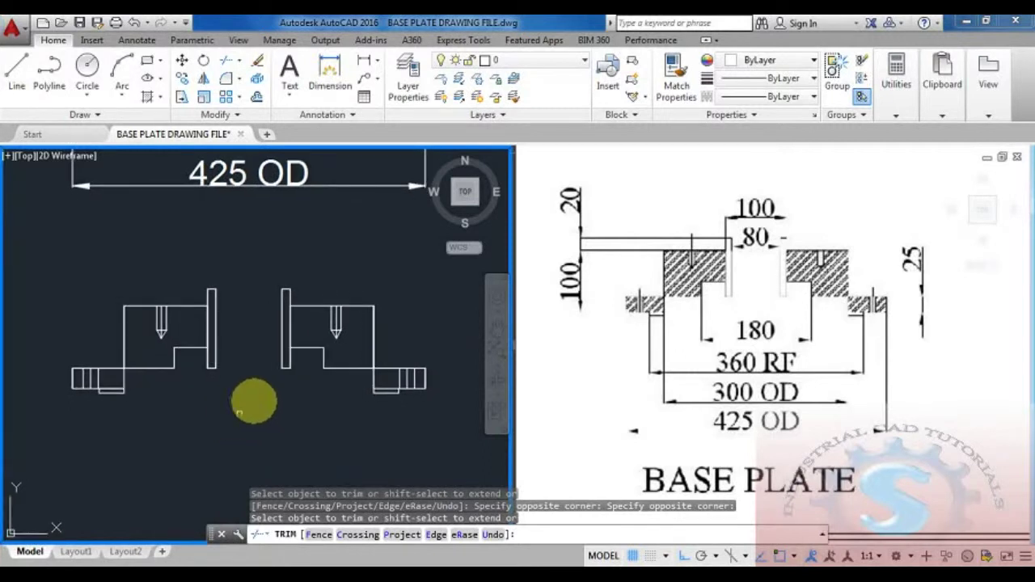
left_click(283, 322)
- Dimension the inner gap between the two collars and, above it, the width across their outer edges
left_click(363, 71)
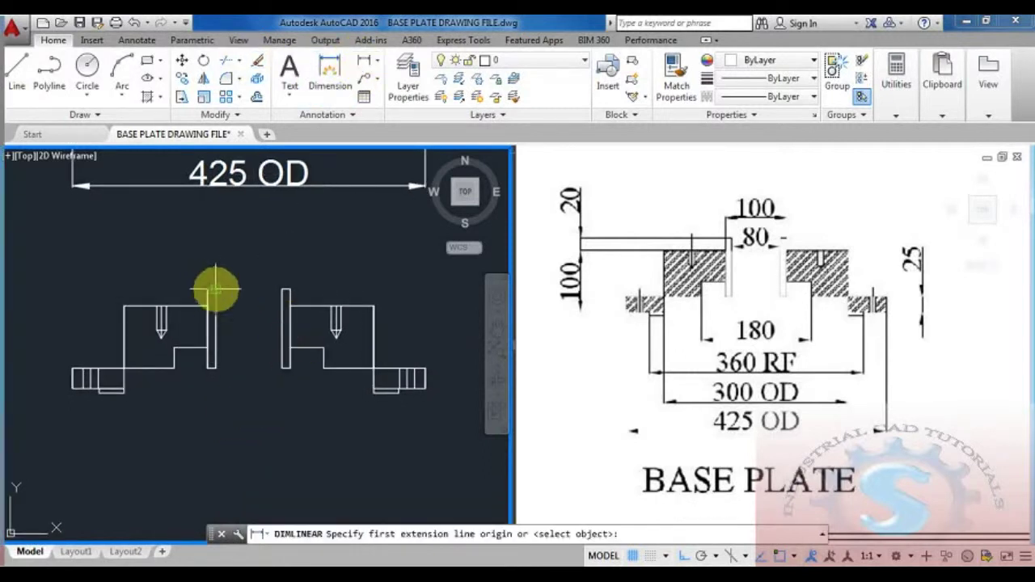
left_click(213, 288)
left_click(280, 289)
left_click(267, 262)
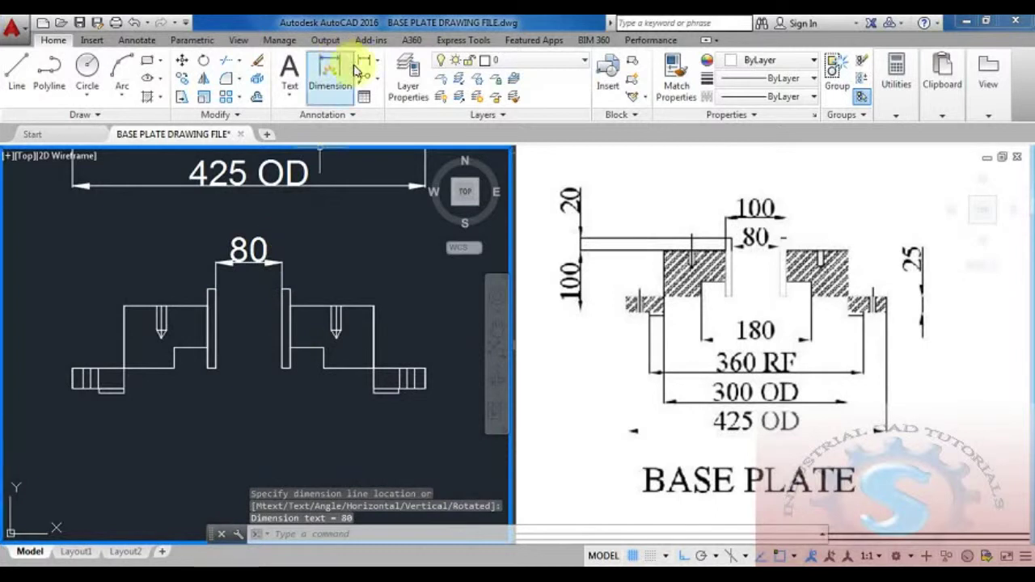
left_click(363, 71)
left_click(208, 289)
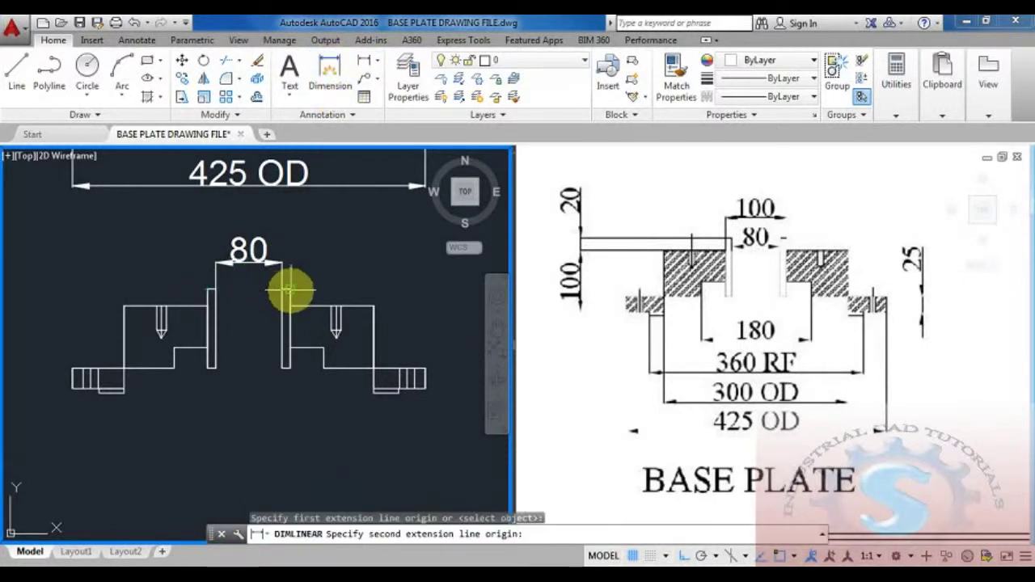
left_click(289, 288)
left_click(300, 231)
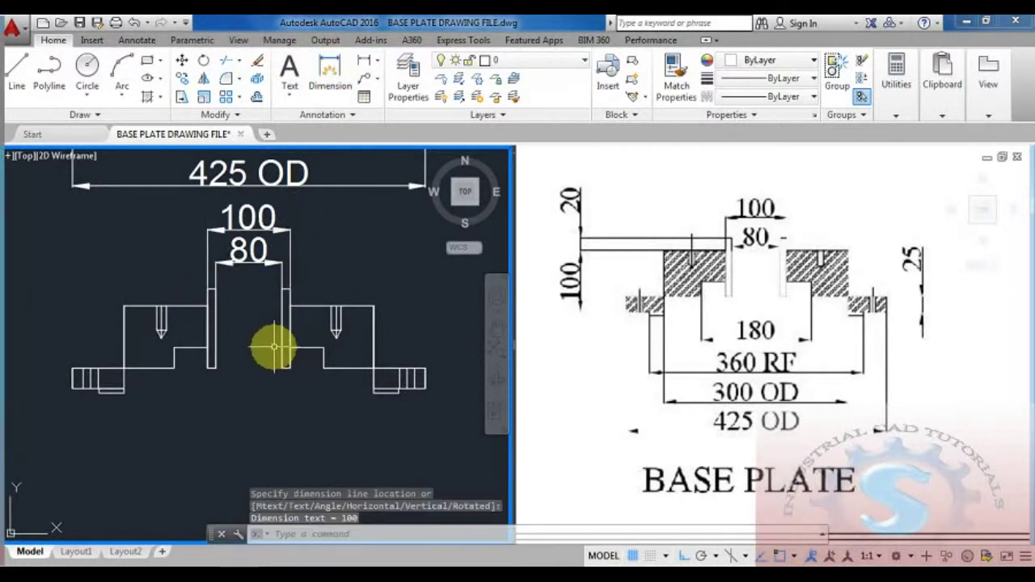
- Hatch the solid body and flange areas of both halves with ANSI32 at scale 1, leaving holes and collars clear
type("h")
key("Return")
left_click(154, 347)
scroll(104, 377, "up", 2)
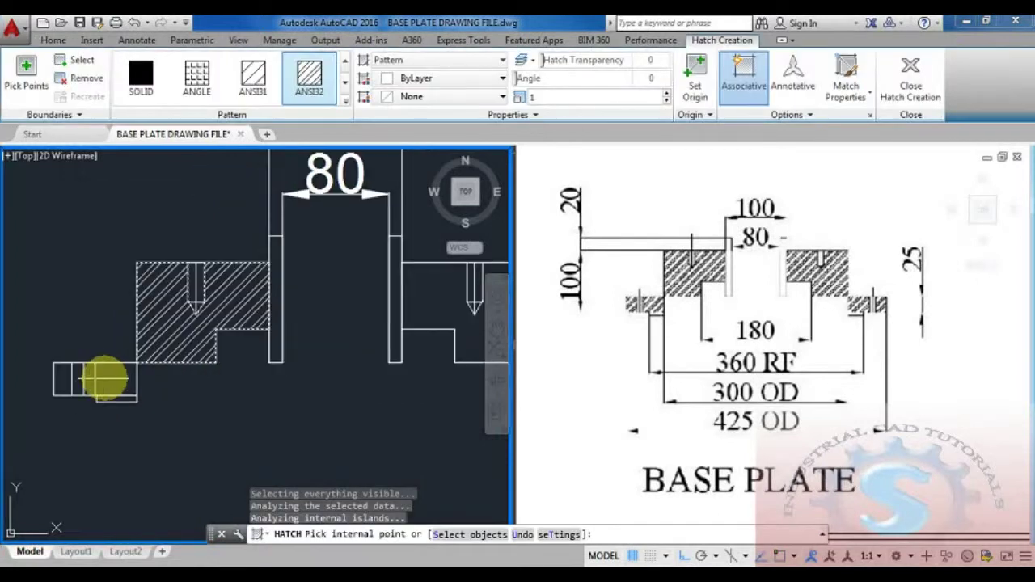
left_click(104, 377)
scroll(186, 386, "down", 2)
left_click(224, 333)
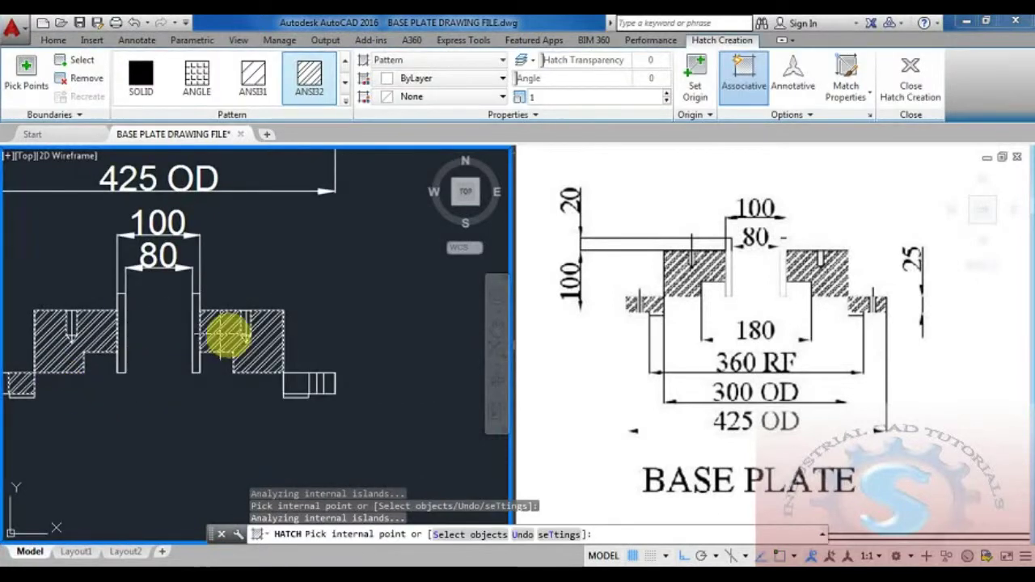
scroll(331, 385, "up", 3)
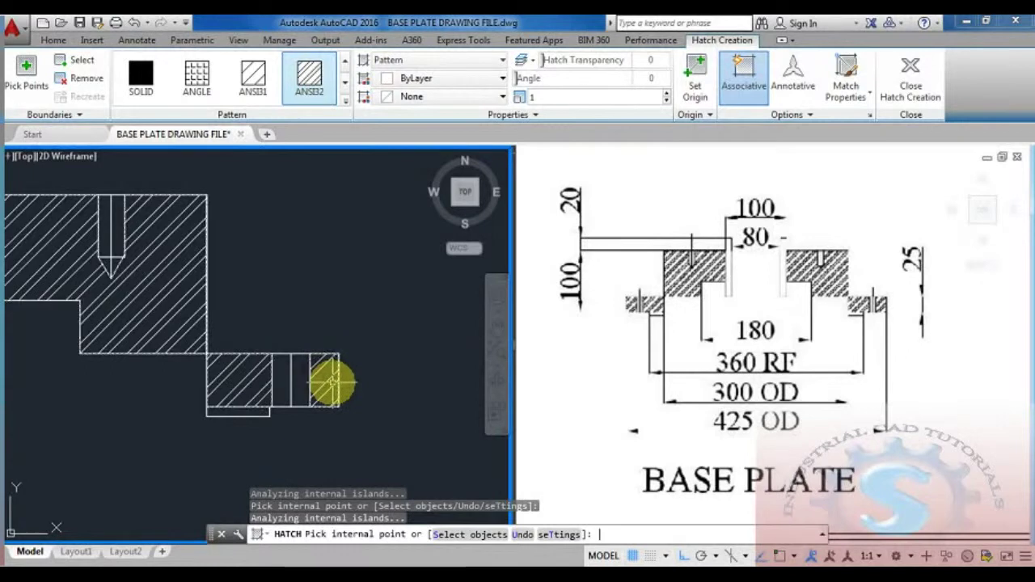
key("Return")
- Finish the hatching and add a linear dimension across the main body's outer width, placed below the section view
scroll(340, 374, "down", 4)
mouse_move(361, 343)
middle_mouse_down()
mouse_move(409, 295)
mouse_move(387, 398)
mouse_move(345, 359)
middle_mouse_up()
scroll(369, 357, "down", 2)
left_click(373, 71)
scroll(335, 364, "up", 4)
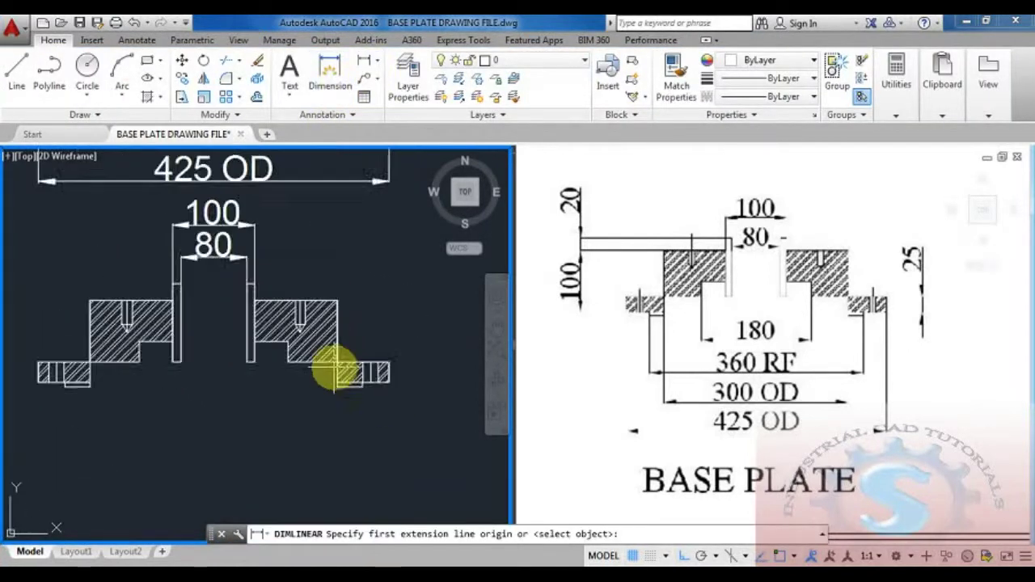
left_click(335, 364)
scroll(335, 364, "down", 2)
scroll(199, 368, "up", 2)
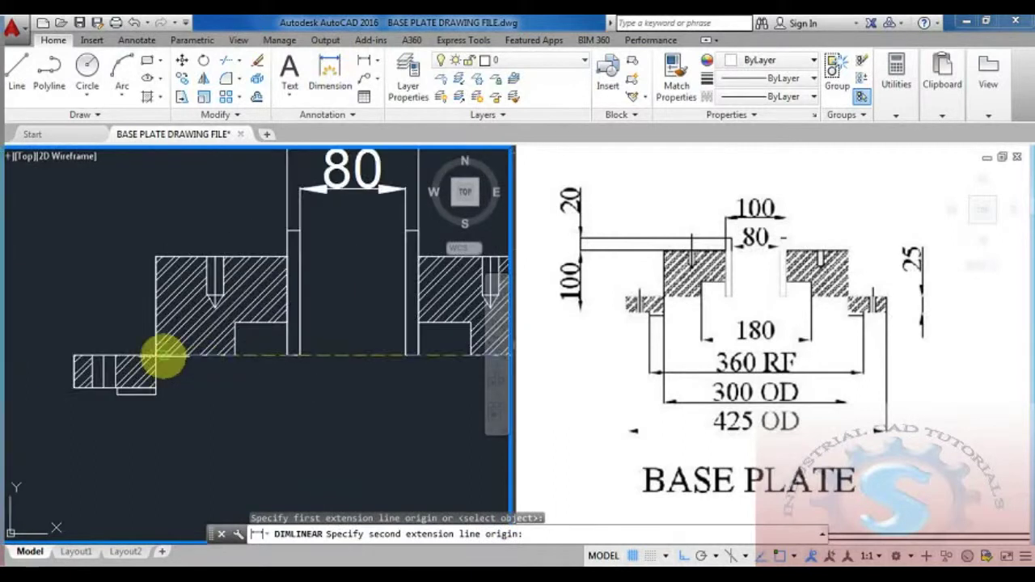
left_click(154, 357)
scroll(161, 368, "down", 2)
left_click(181, 411)
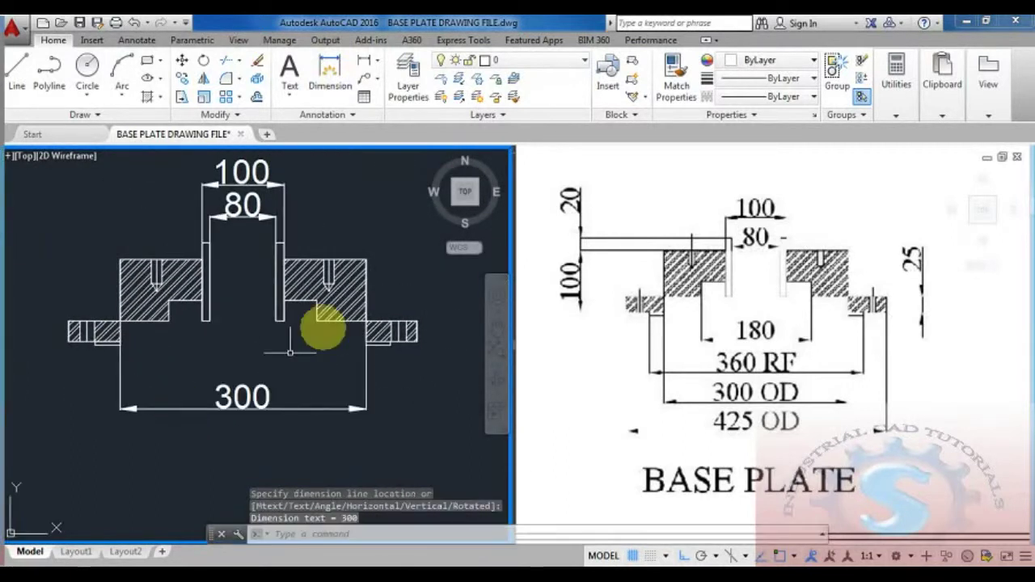
- Dimension the overall width between the outer lower corners of both flanges, placed beneath the body width dimension
left_click(364, 61)
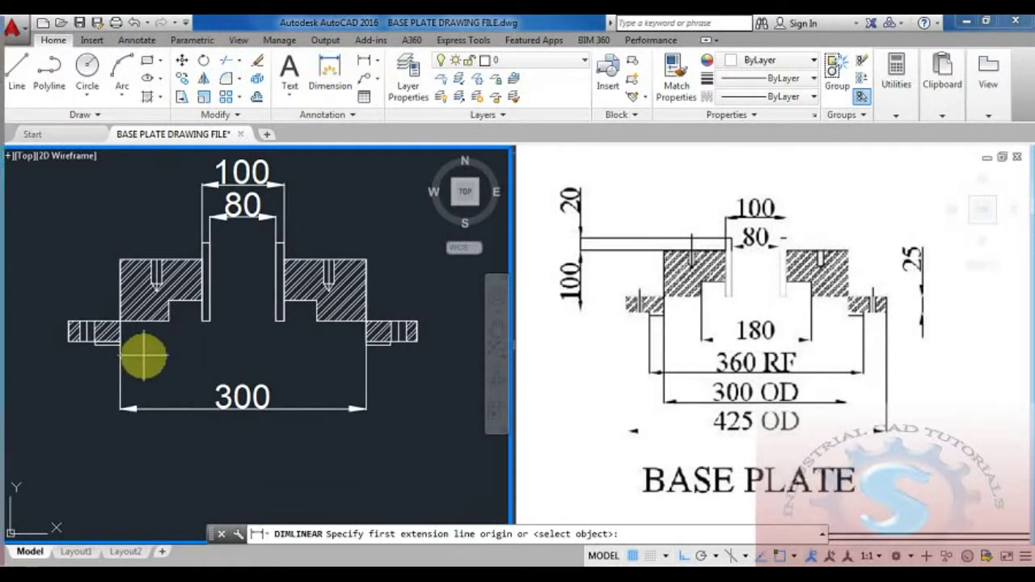
left_click(69, 342)
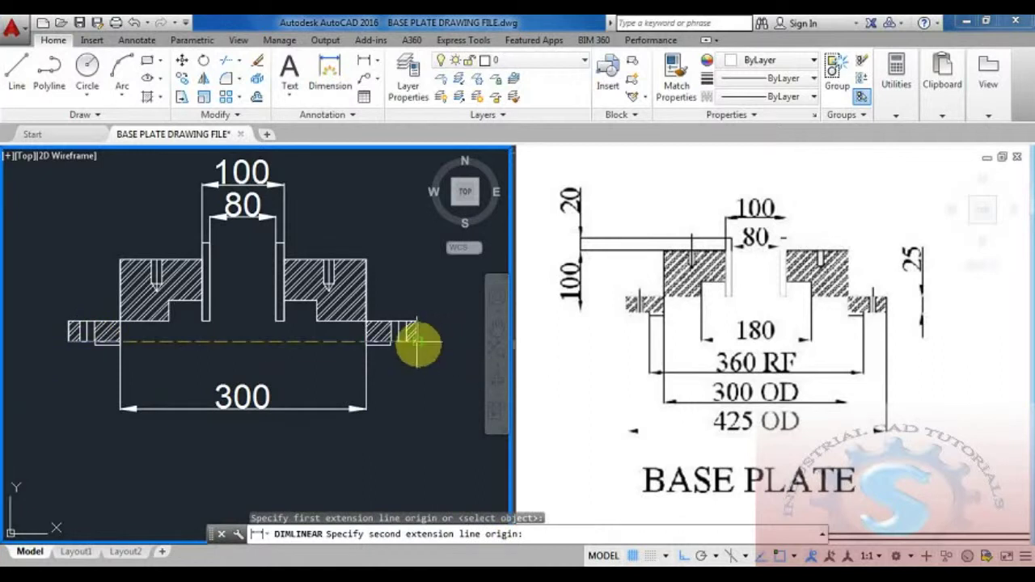
left_click(417, 342)
left_click(390, 446)
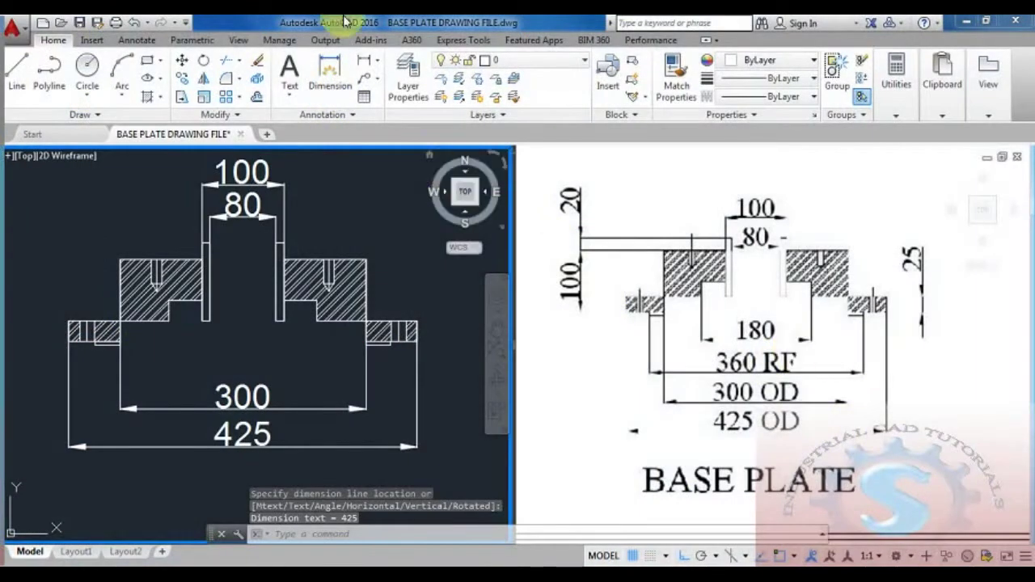
- Dimension the raised face's width between its outer lower corners, placed below the flange width dimension
left_click(361, 69)
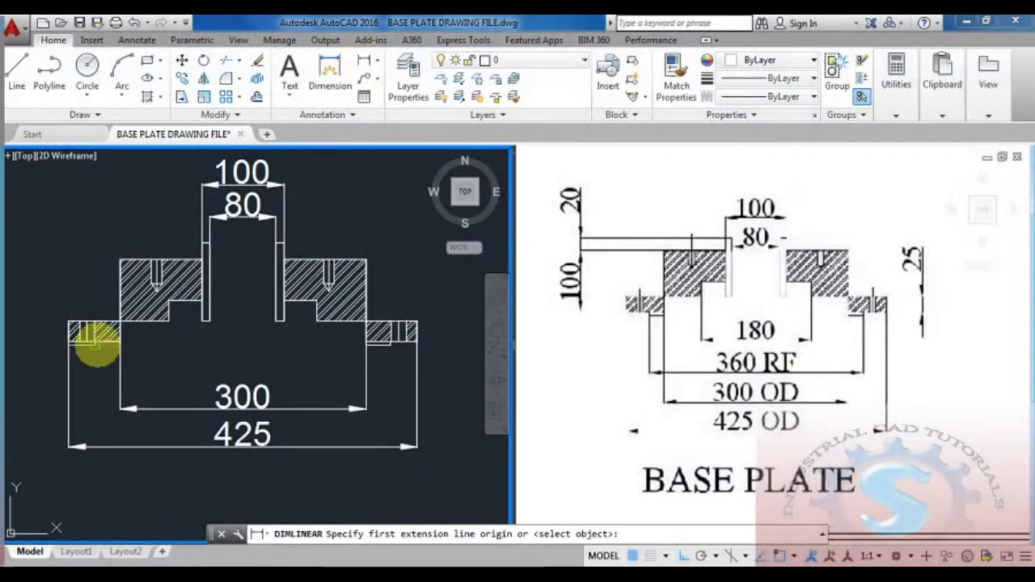
left_click(95, 344)
left_click(394, 345)
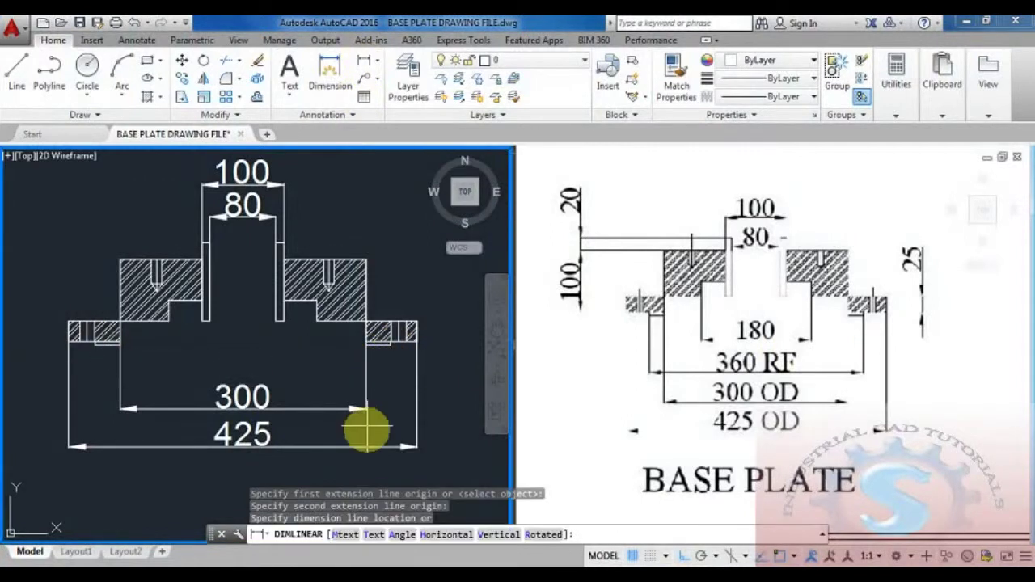
middle_click_drag(351, 464, 348, 411)
left_click(349, 411)
- Dimension the recess width between its upper corners, placed just above the body width dimension
scroll(348, 414, "down", 2)
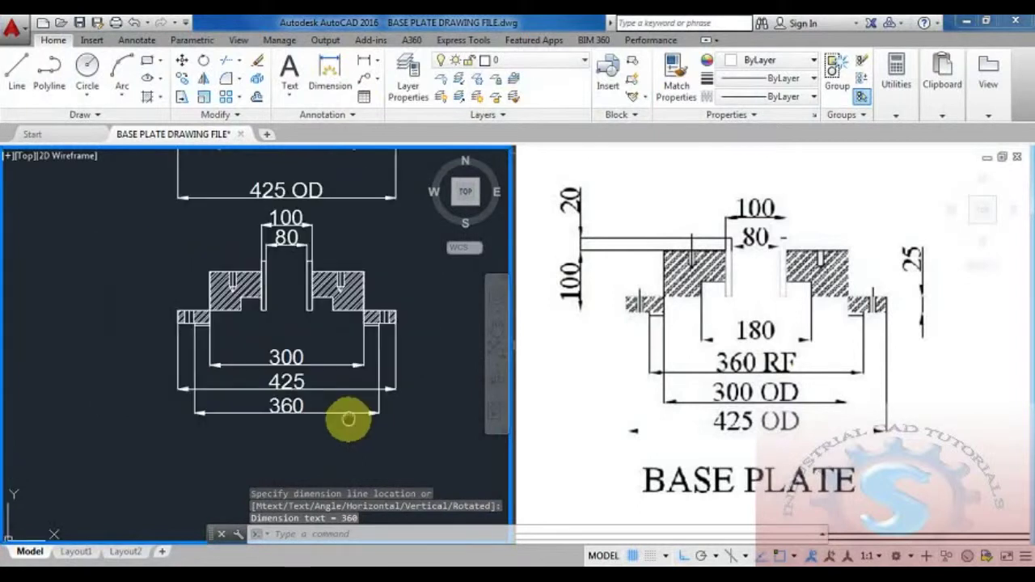
scroll(348, 418, "up", 2)
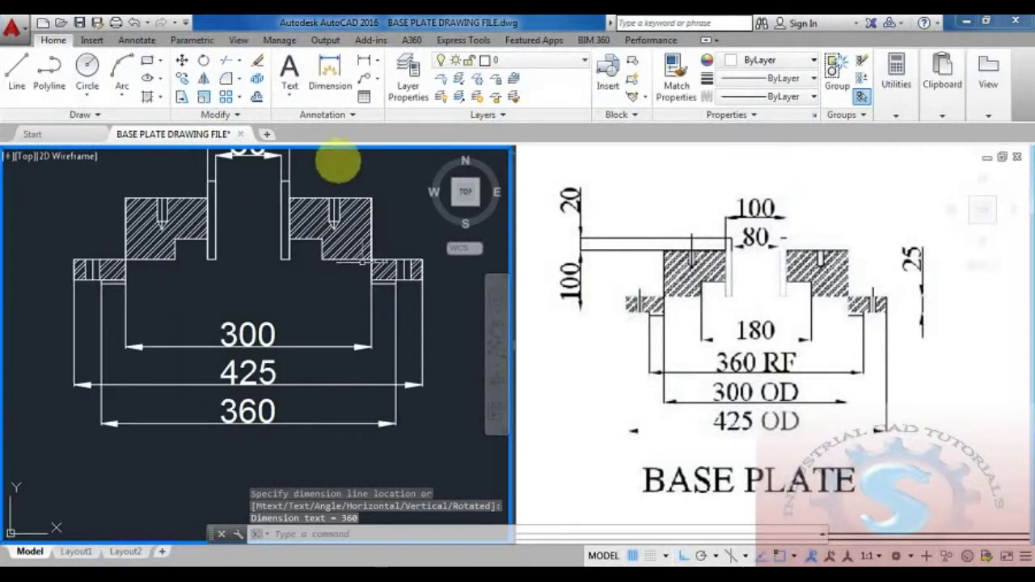
left_click(366, 61)
left_click(176, 241)
left_click(322, 241)
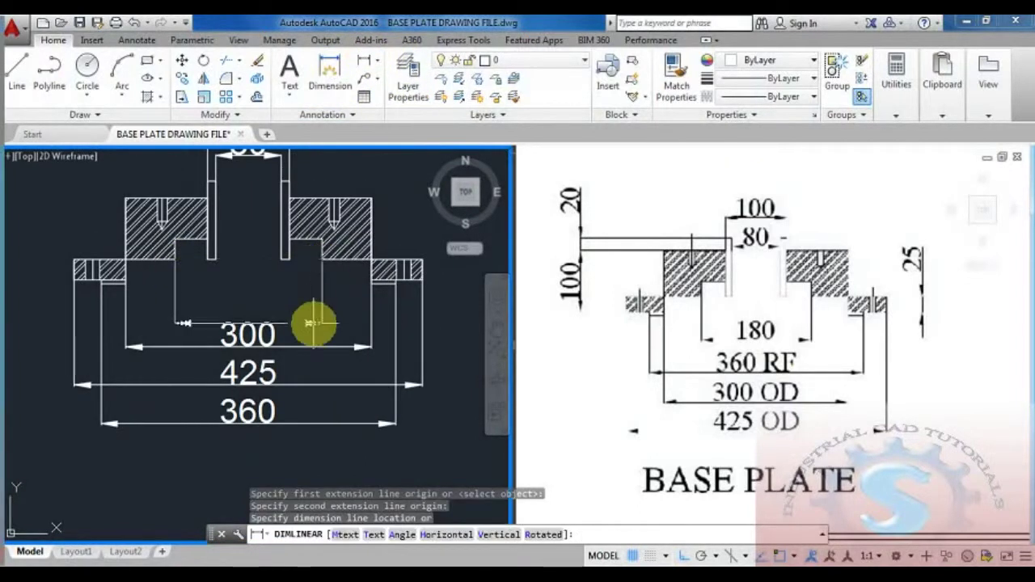
- Dimension the right flange's thickness at its outer edge, placed to the right of the section view
left_click(364, 65)
middle_click_drag(323, 262, 296, 354)
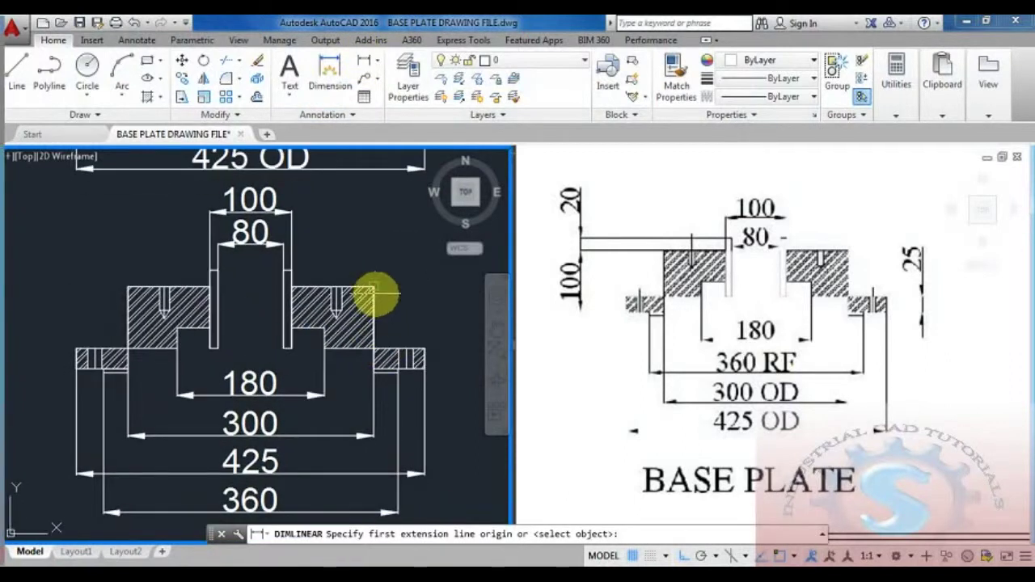
middle_click_drag(370, 330, 303, 332)
left_click(359, 370)
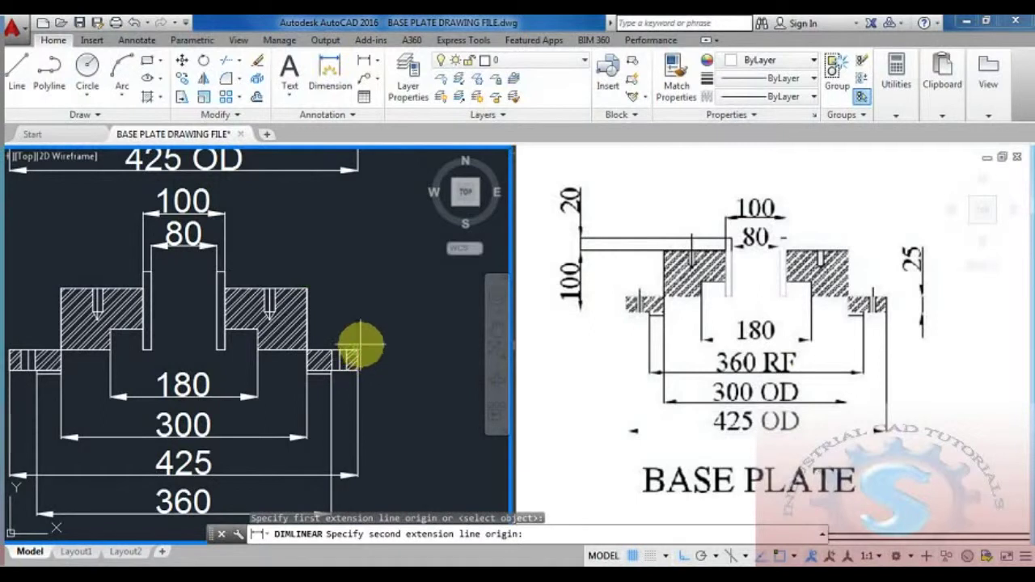
left_click(358, 350)
left_click(417, 351)
- Dimension the body's height above the flange along its right outer wall, placed between the body and the flange thickness dimension
left_click(365, 65)
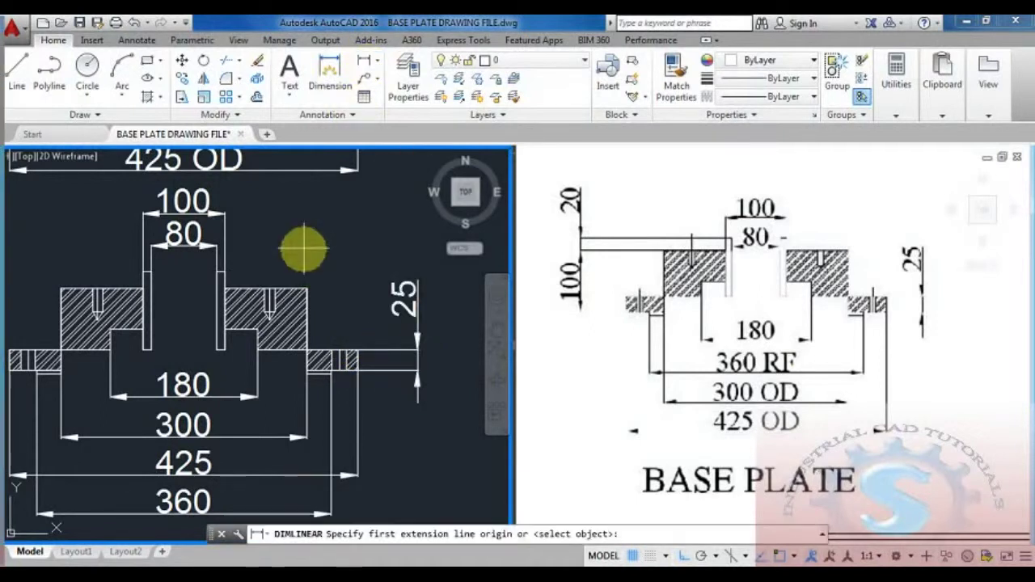
left_click(308, 288)
left_click(308, 348)
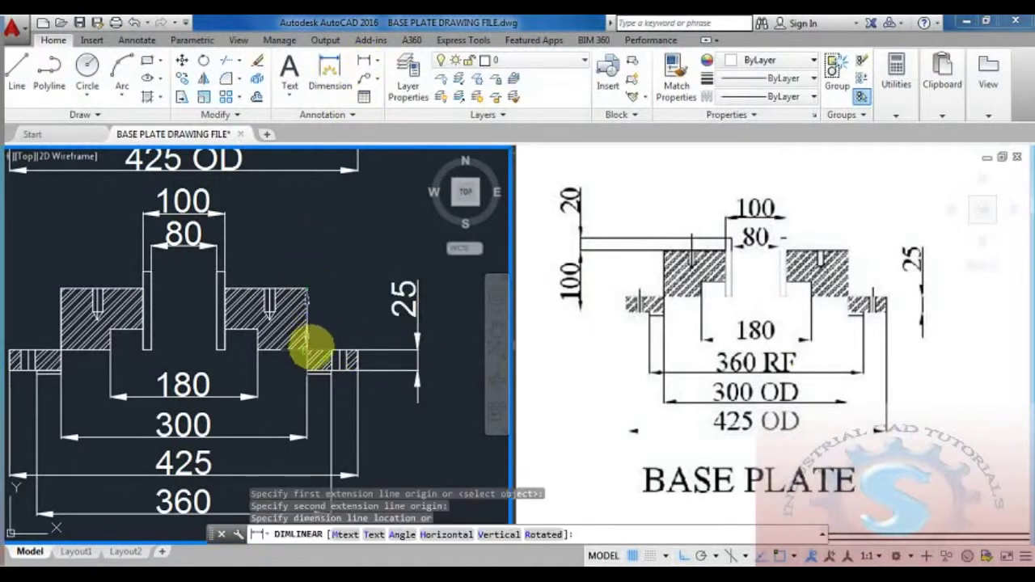
left_click(353, 332)
scroll(359, 312, "down", 3)
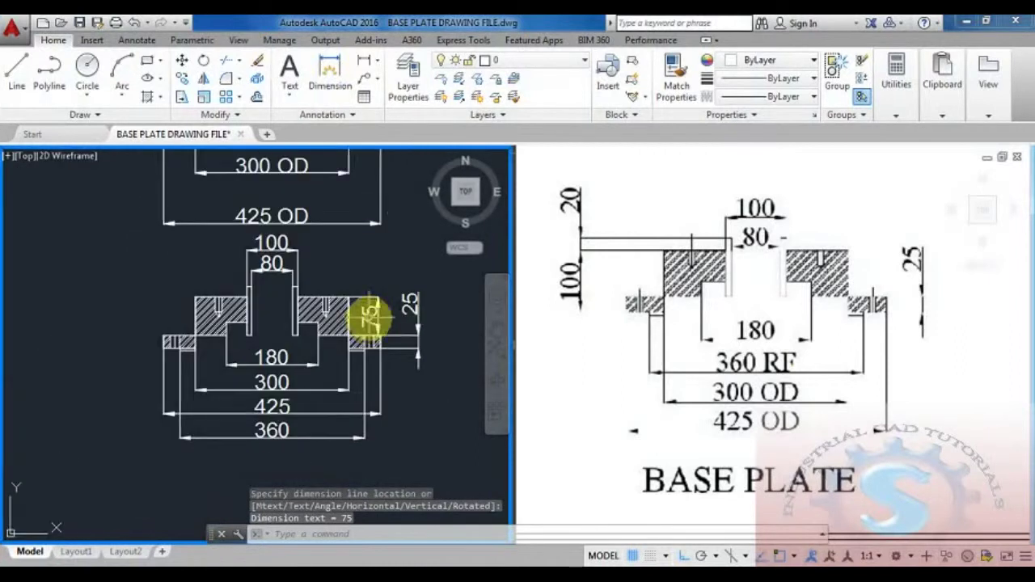
- Dimension the height from the left flange's underside to the body's top face, placed to the left of the section view
key("Return")
scroll(207, 354, "up", 2)
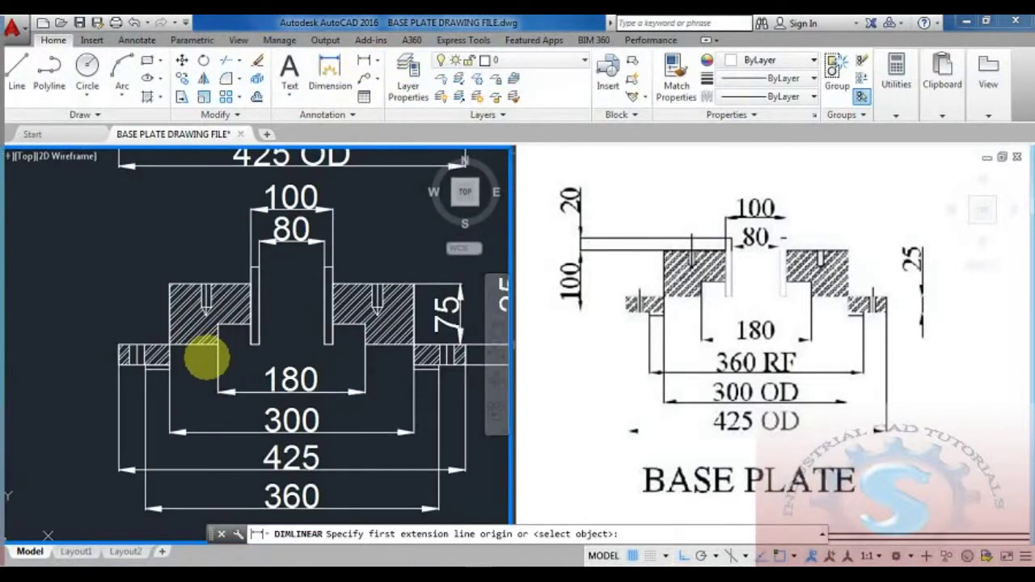
left_click(118, 362)
left_click(169, 285)
left_click(33, 320)
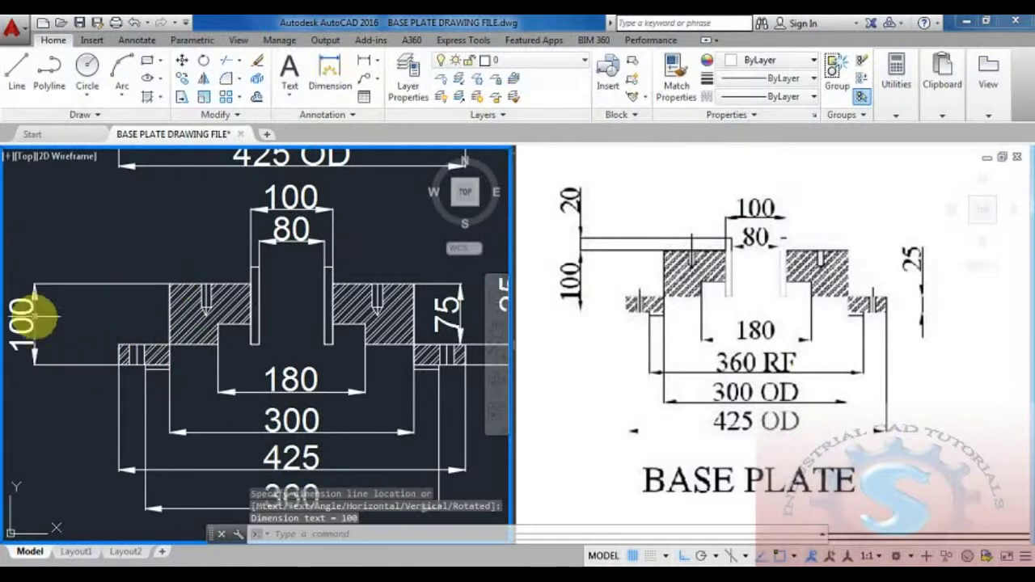
- Dimension how far the left collar projects above the body's top face, placed on the left of the section view
left_click(364, 63)
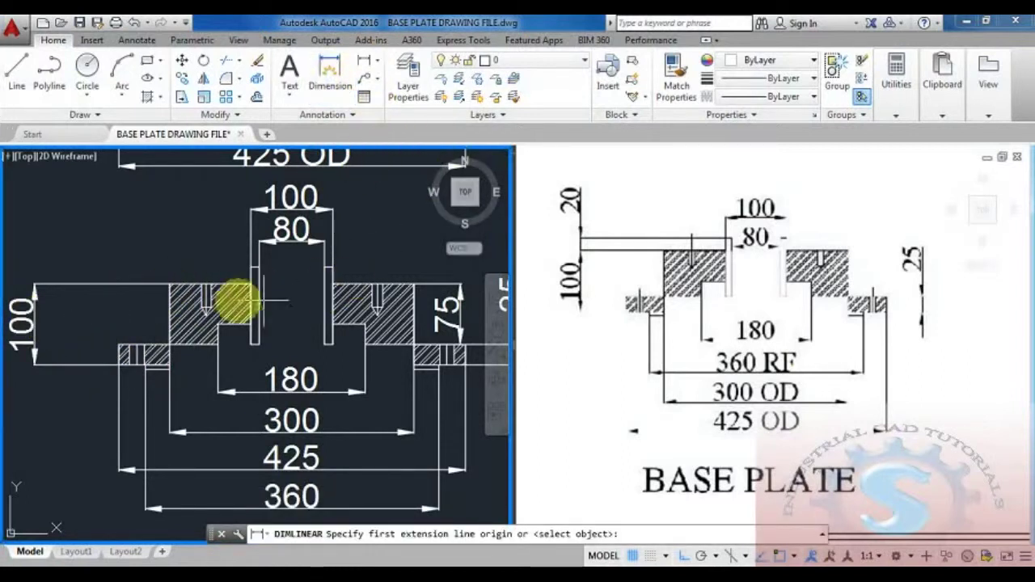
left_click(252, 268)
left_click(250, 283)
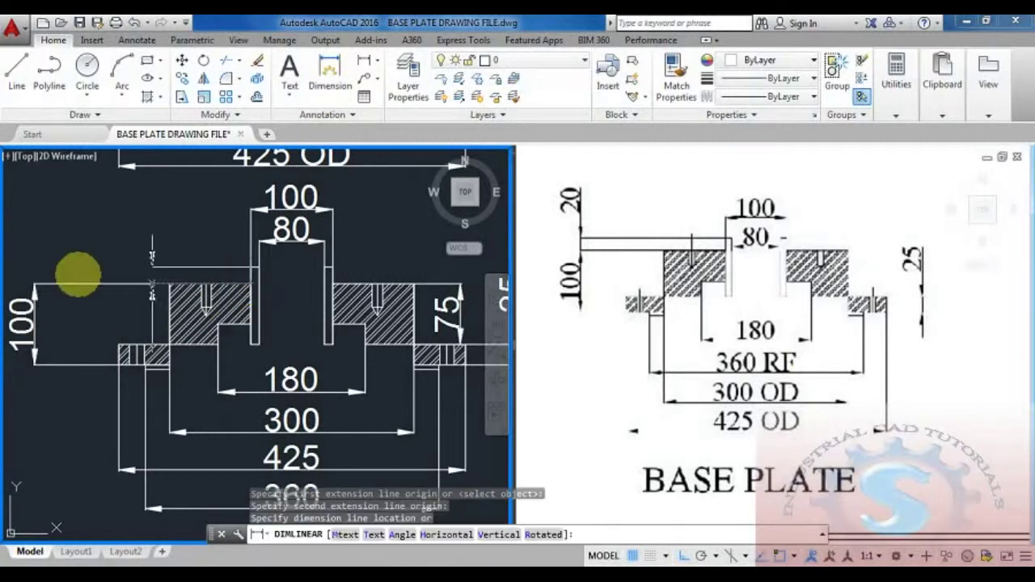
left_click(91, 258)
scroll(266, 294, "down", 3)
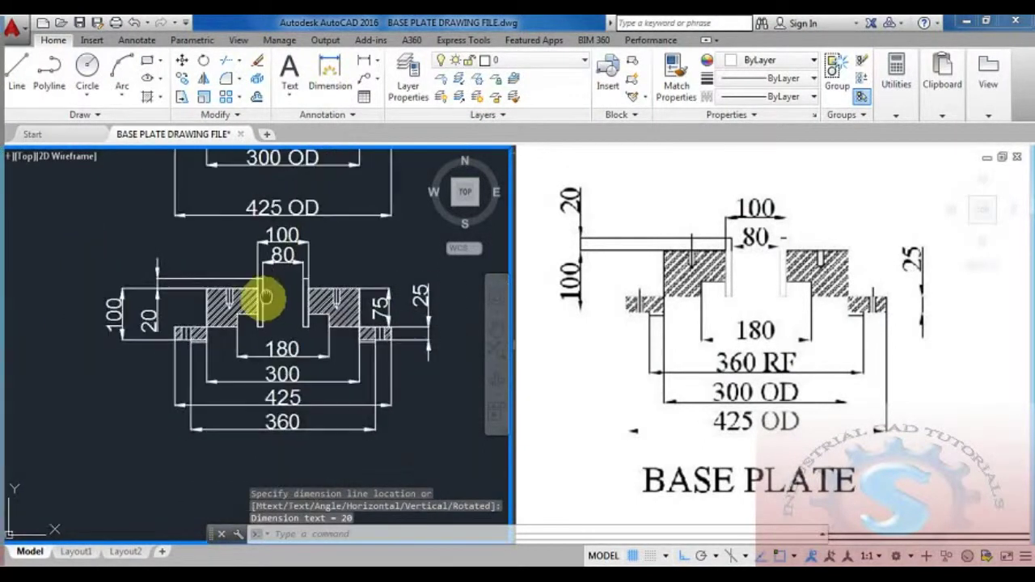
- Compare the dimensioned plan and sectional view with the reference base plate drawing in the other viewport
mouse_move(364, 349)
middle_mouse_down()
mouse_move(353, 371)
mouse_move(269, 378)
middle_mouse_up()
scroll(294, 363, "down", 3)
scroll(289, 363, "up", 2)
left_click(715, 330)
scroll(717, 320, "down", 5)
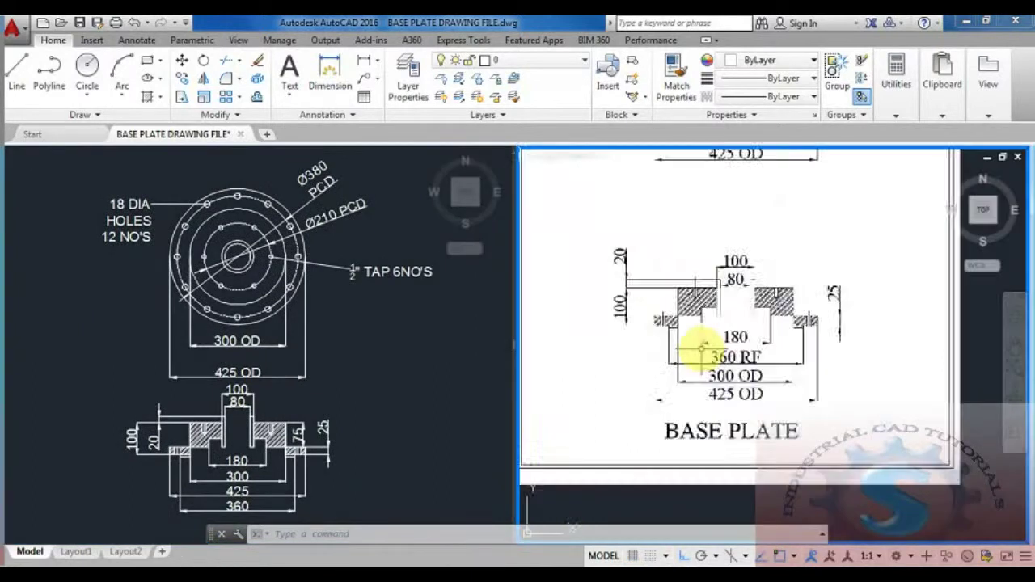
scroll(720, 314, "up", 5)
scroll(741, 317, "down", 2)
scroll(741, 324, "up", 2)
scroll(742, 309, "down", 2)
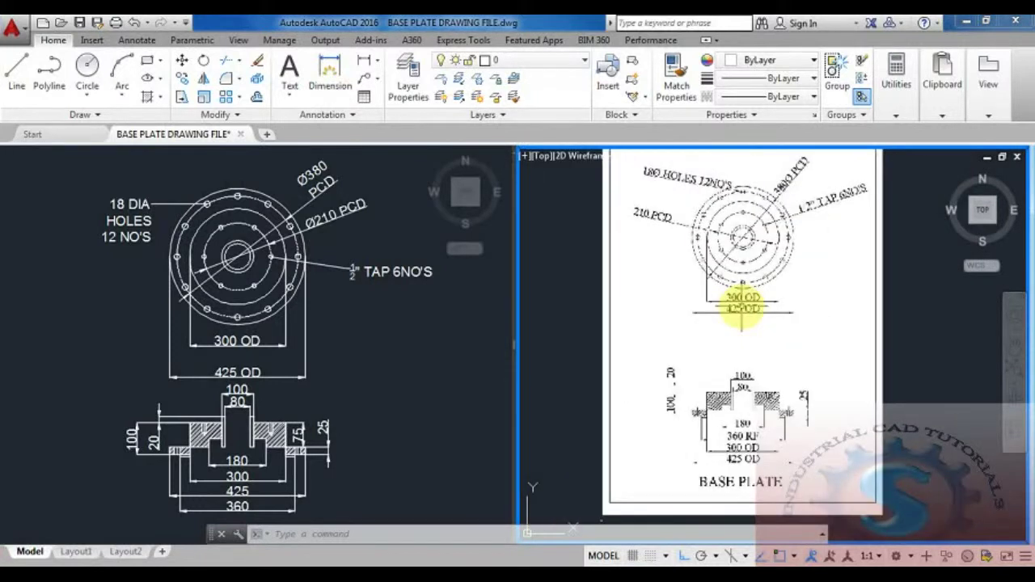
left_click(359, 342)
scroll(368, 334, "up", 2)
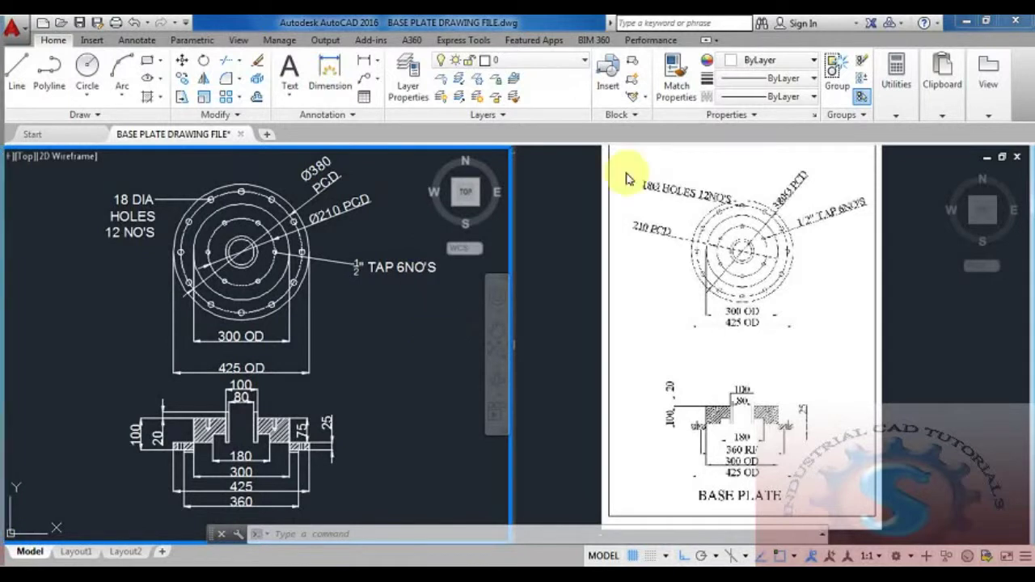
left_click(682, 254)
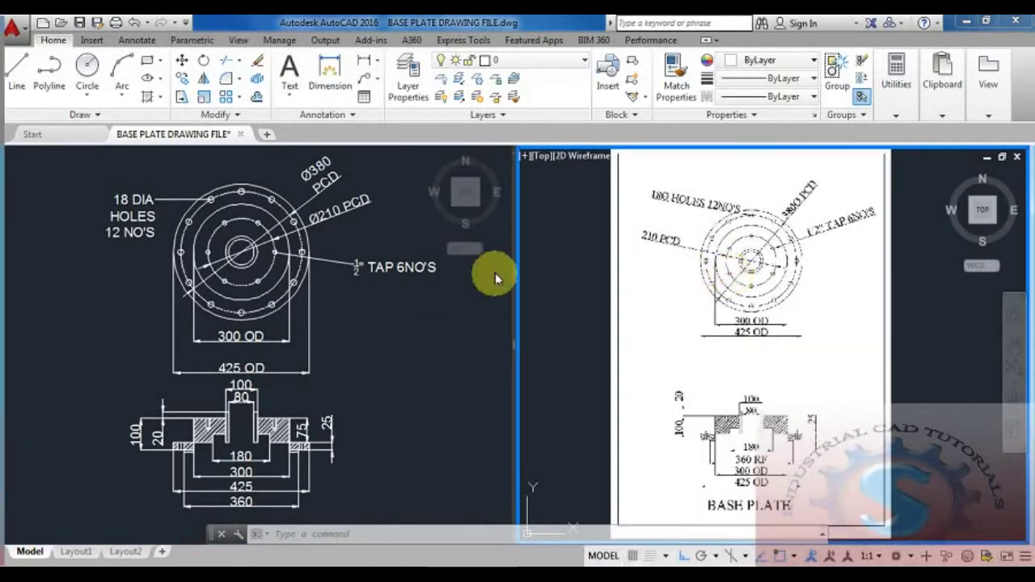
left_click(483, 271)
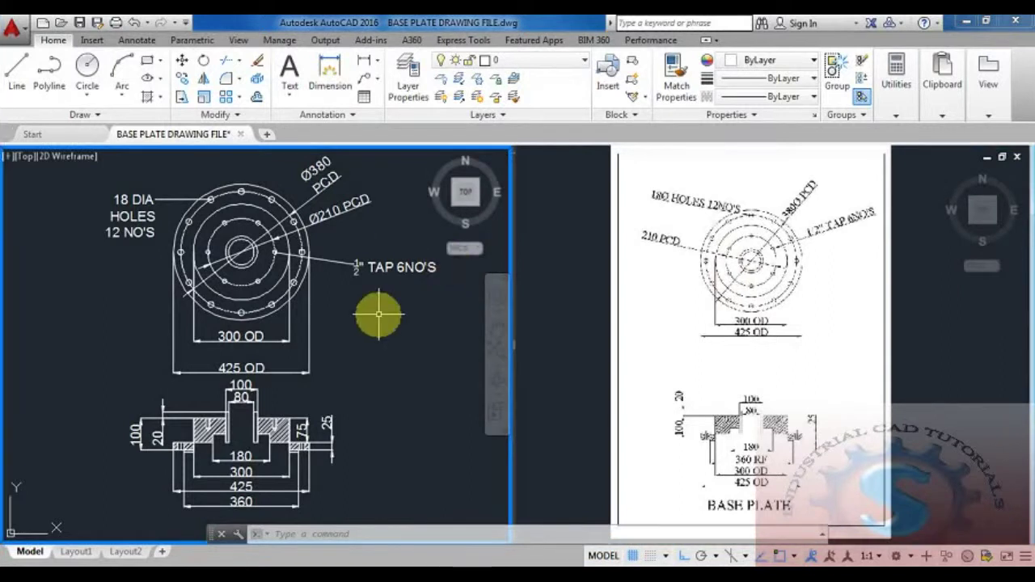